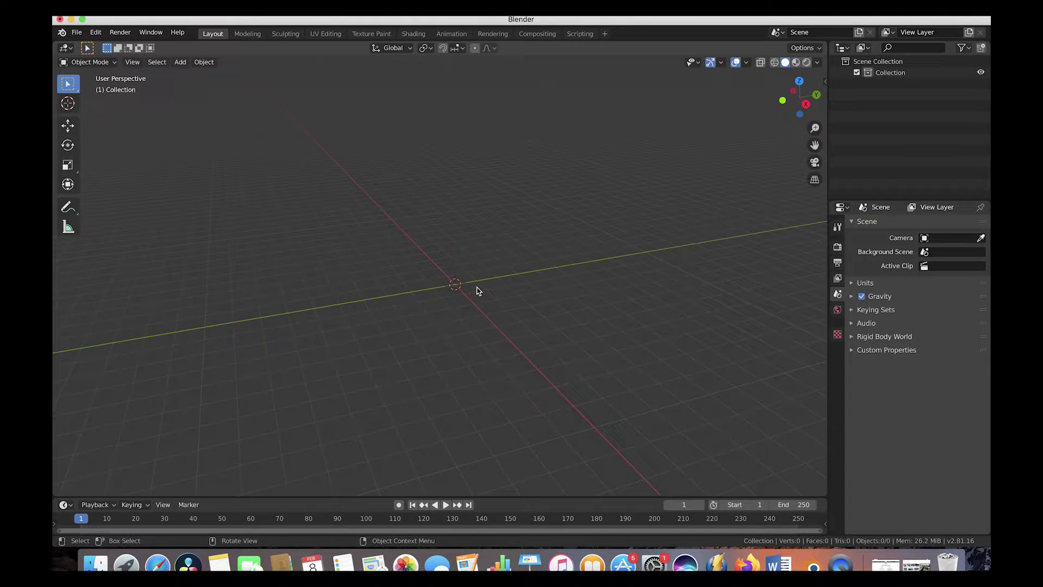
- Add a plane at the scene origin and scale it up about 10.94 times as a ground surface
{"action": "mouse_move", "coordinate": [479, 289]}
{"action": "left_click", "coordinate": [552, 292]}
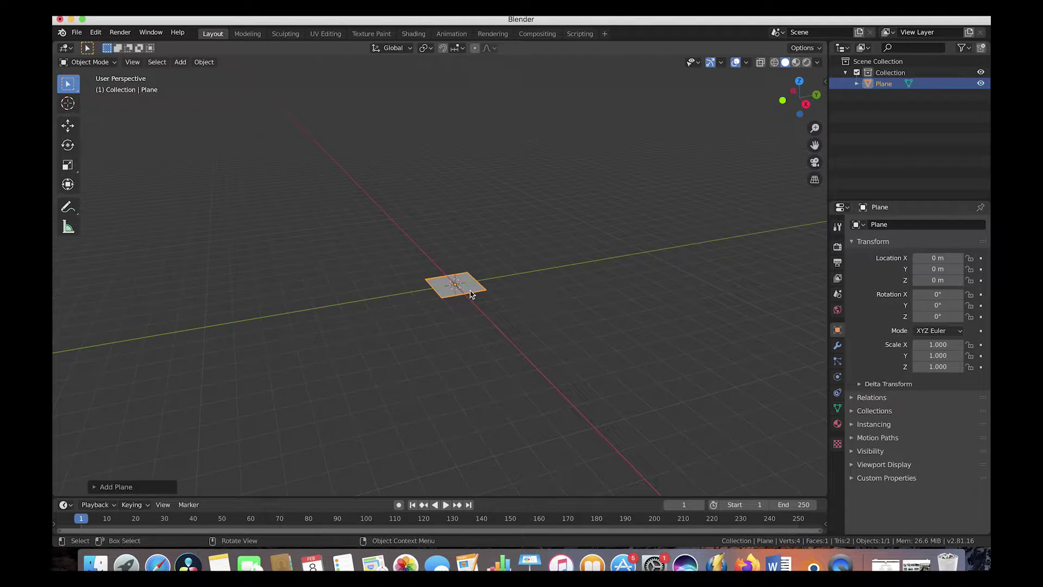
{"action": "key", "text": "s"}
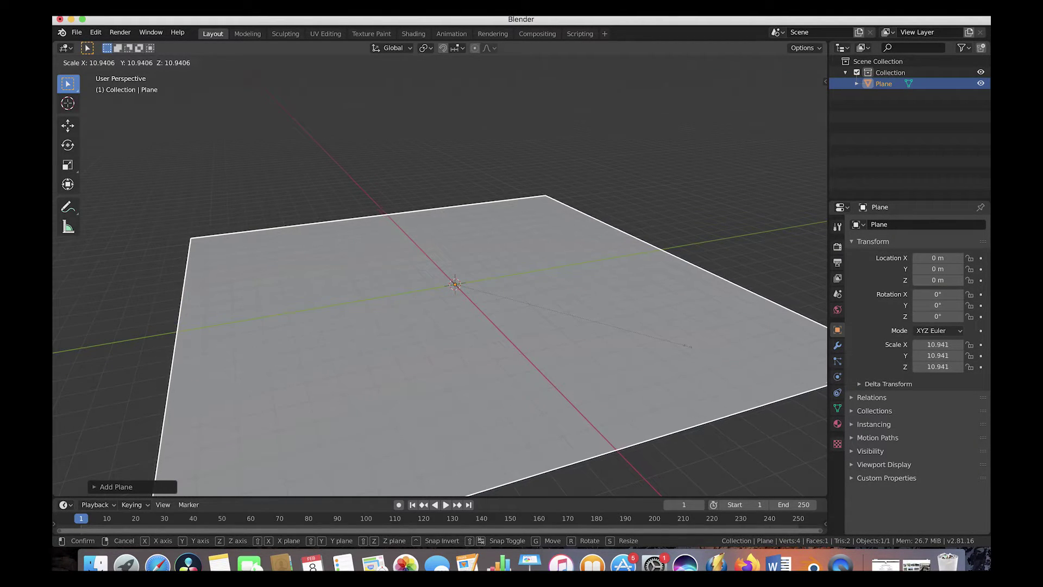
{"action": "left_click", "coordinate": [946, 338]}
- Create a new material for the plane and darken its base color to grey
{"action": "left_click", "coordinate": [837, 424]}
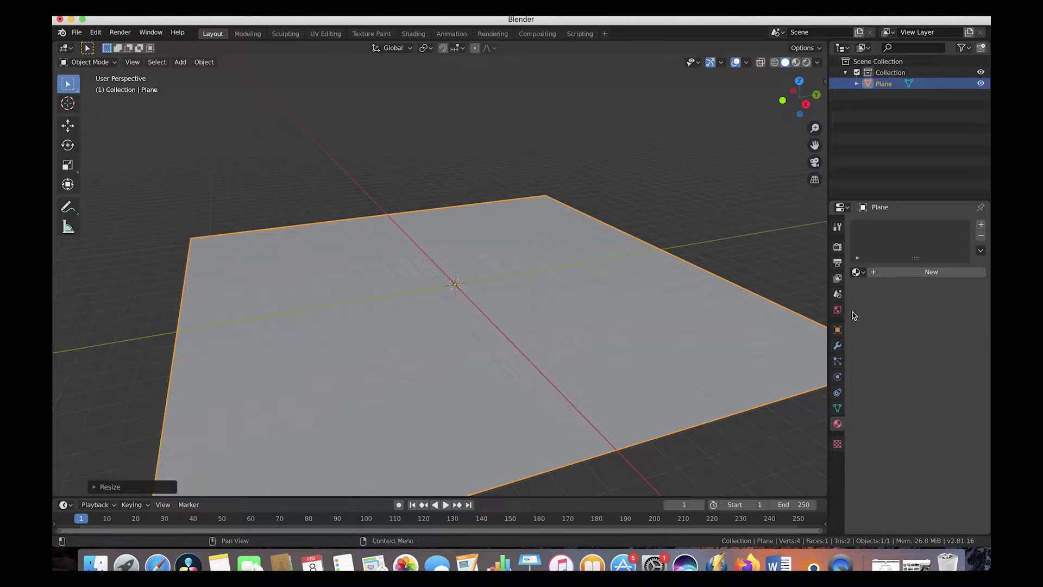
{"action": "left_click", "coordinate": [896, 273]}
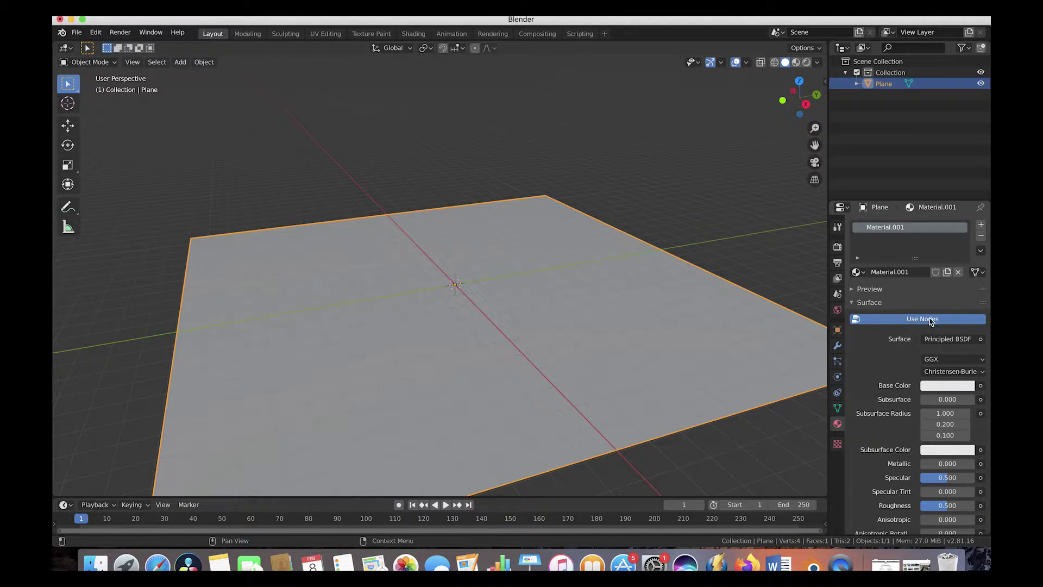
{"action": "left_click", "coordinate": [931, 386]}
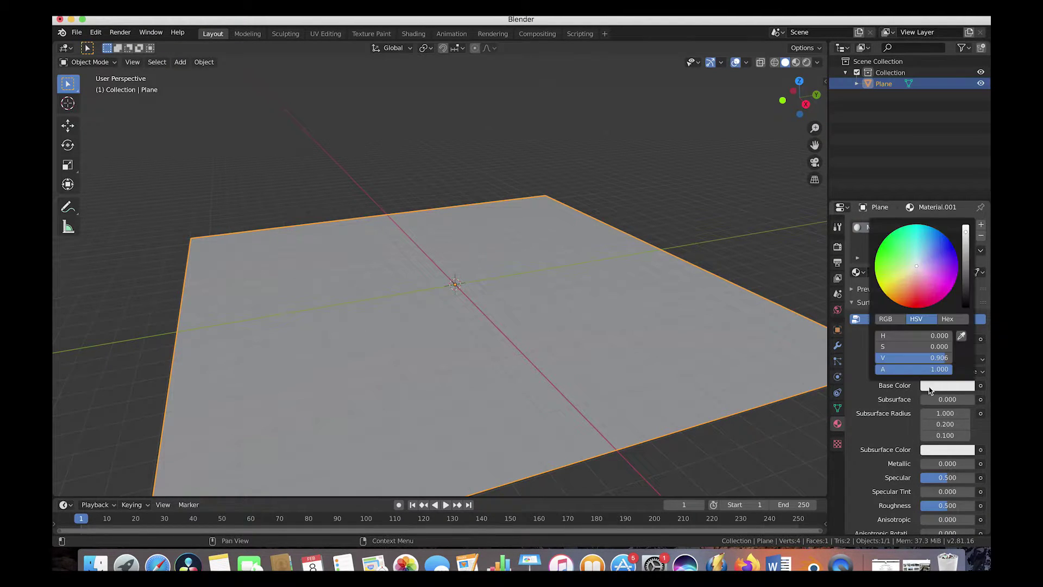
{"action": "left_click", "coordinate": [966, 270]}
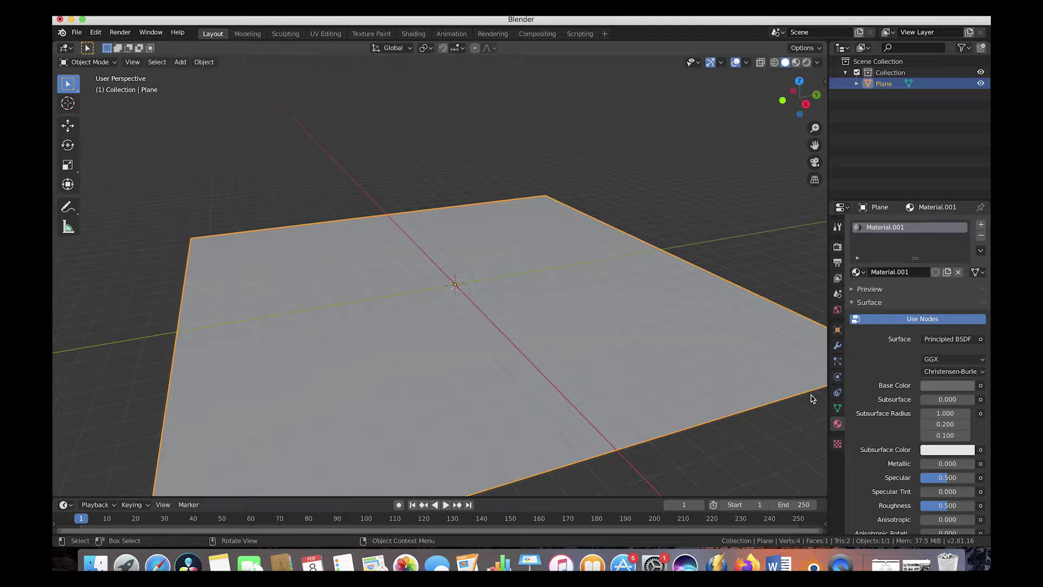
- Display the City Builder 3D add-on's assets, widen the listing and browse the available building sets
{"action": "scroll", "coordinate": [463, 222], "scroll_direction": "right", "scroll_amount": 5}
{"action": "scroll", "coordinate": [463, 222], "scroll_direction": "down", "scroll_amount": 2}
{"action": "scroll", "coordinate": [462, 222], "scroll_direction": "left", "scroll_amount": 3}
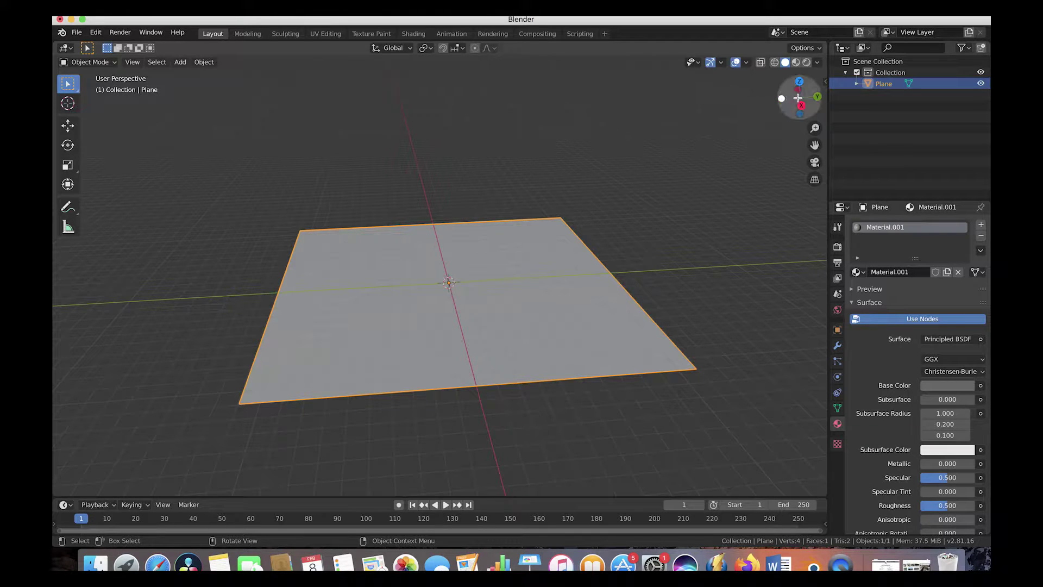
{"action": "left_click", "coordinate": [826, 81]}
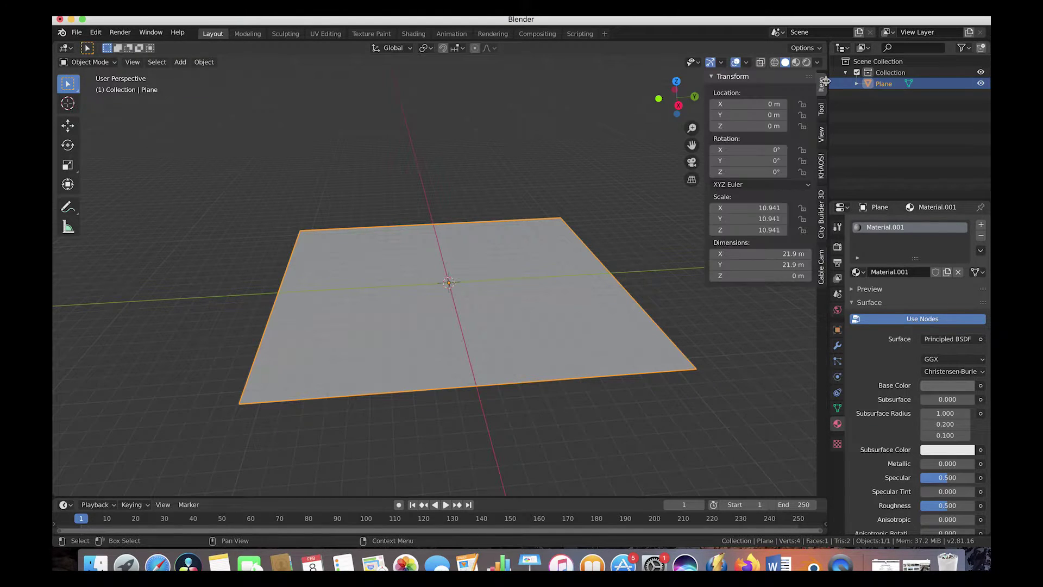
{"action": "left_click", "coordinate": [821, 215]}
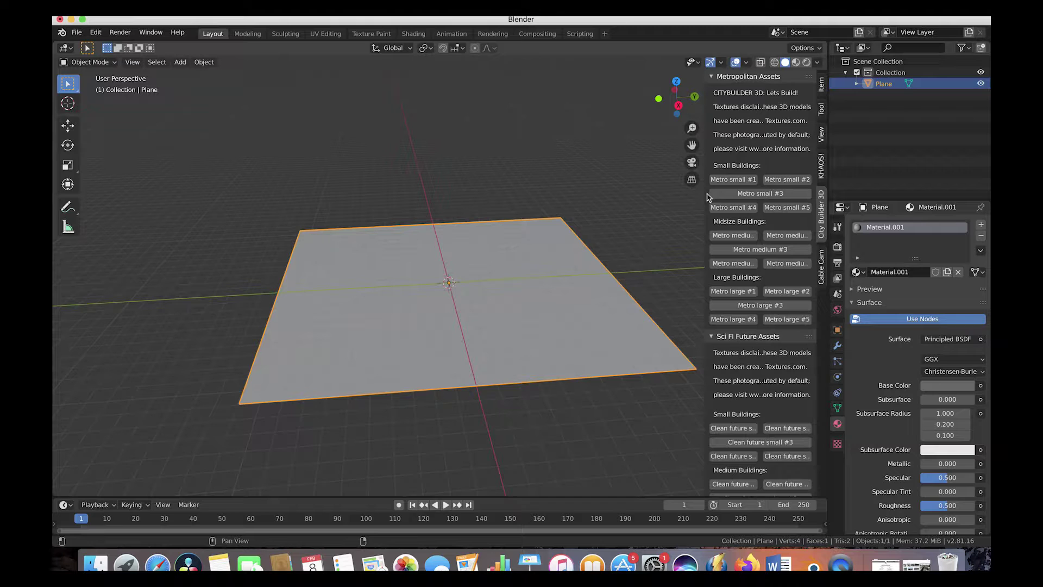
{"action": "left_click_drag", "start_coordinate": [706, 194], "coordinate": [673, 196]}
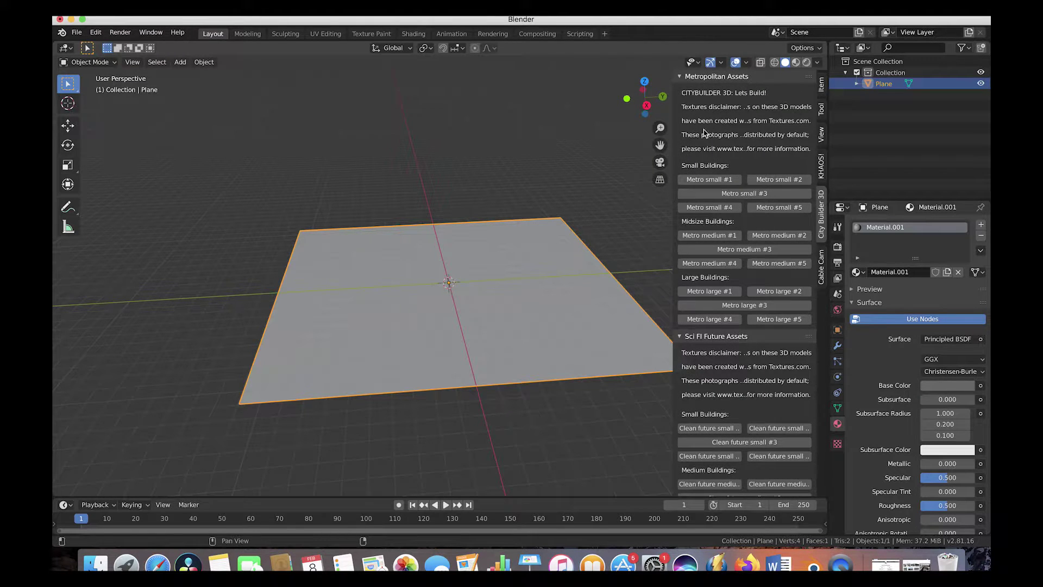
{"action": "scroll", "coordinate": [745, 373], "scroll_direction": "down", "scroll_amount": 10}
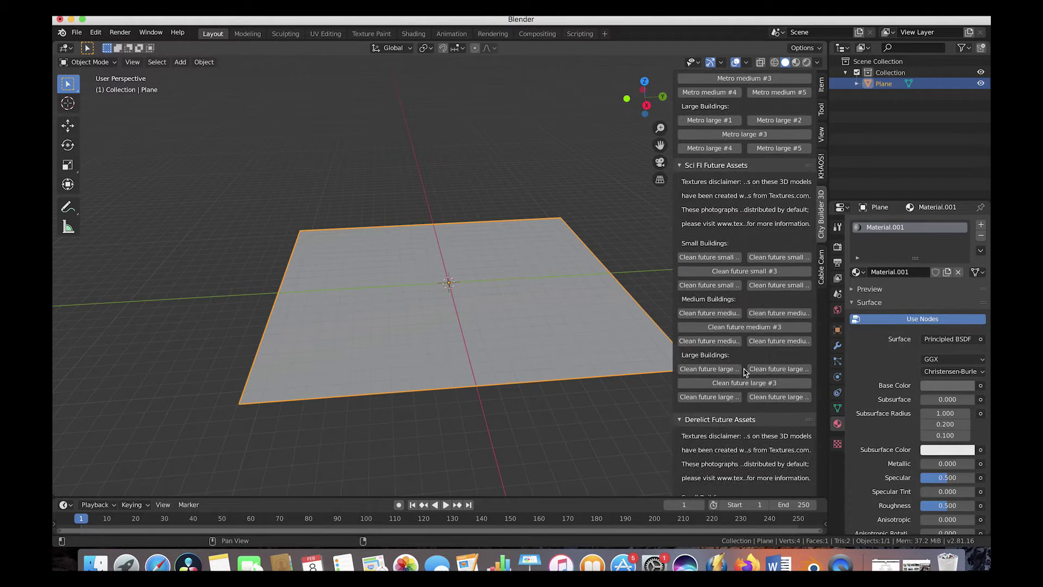
{"action": "scroll", "coordinate": [739, 304], "scroll_direction": "down", "scroll_amount": 2}
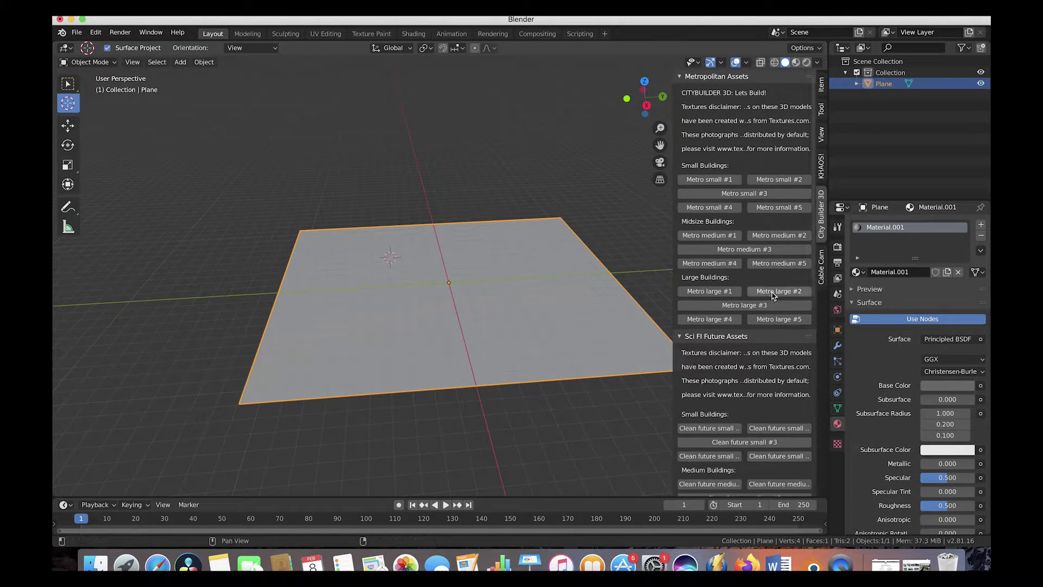
- Add the Metro large #5 and Metro large #1 buildings at separate spots on the plane
{"action": "left_click", "coordinate": [768, 321]}
{"action": "middle_click_drag", "start_coordinate": [413, 260], "coordinate": [483, 296]}
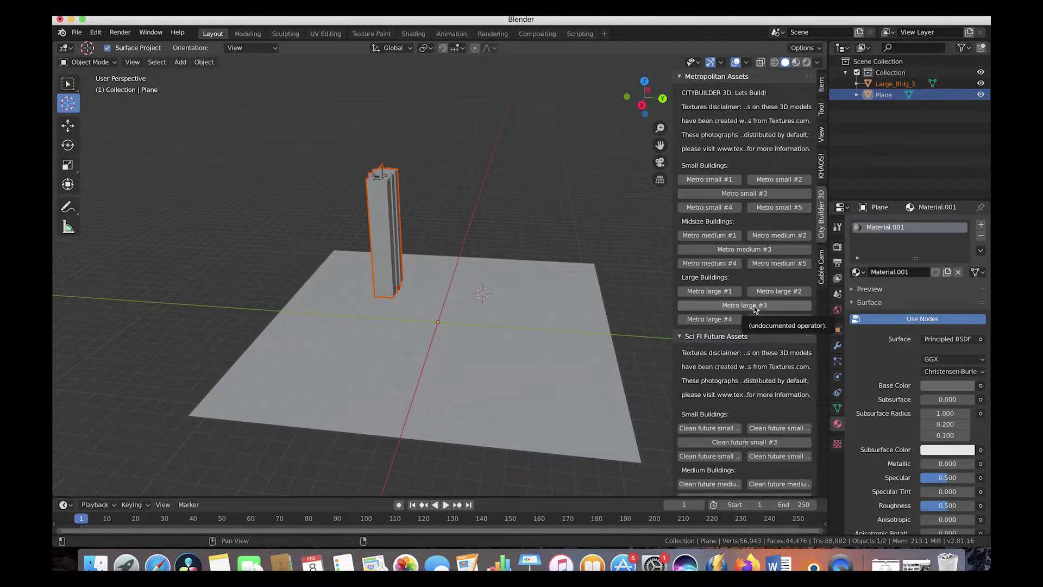
{"action": "left_click", "coordinate": [710, 291]}
{"action": "middle_click_drag", "start_coordinate": [451, 163], "coordinate": [492, 205]}
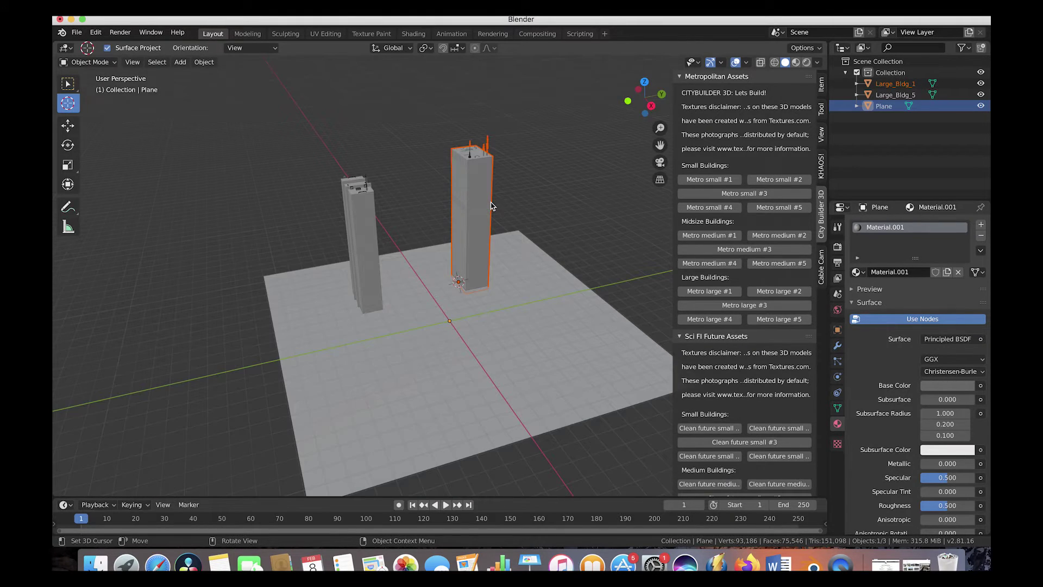
- Add the Metro medium #3 building and move it along the Y axis away from the two towers
{"action": "left_click", "coordinate": [748, 250]}
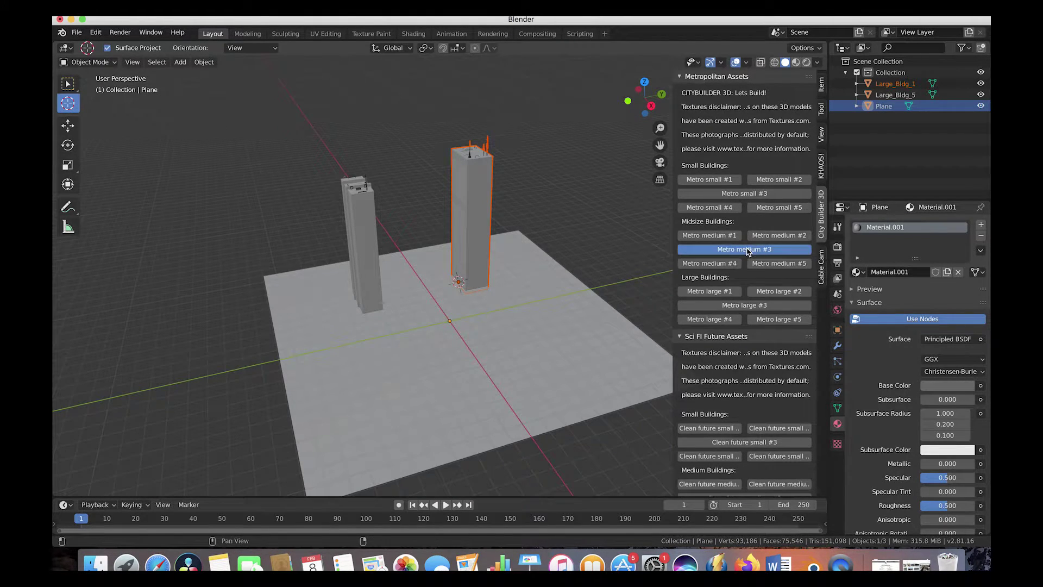
{"action": "key", "text": "g"}
{"action": "key", "text": "y"}
{"action": "left_click", "coordinate": [531, 348]}
{"action": "middle_click_drag", "start_coordinate": [531, 348], "coordinate": [610, 286]}
- Examine the rooftops and facades of the three placed buildings up close from several angles
{"action": "scroll", "coordinate": [543, 360], "scroll_direction": "up", "scroll_amount": 2}
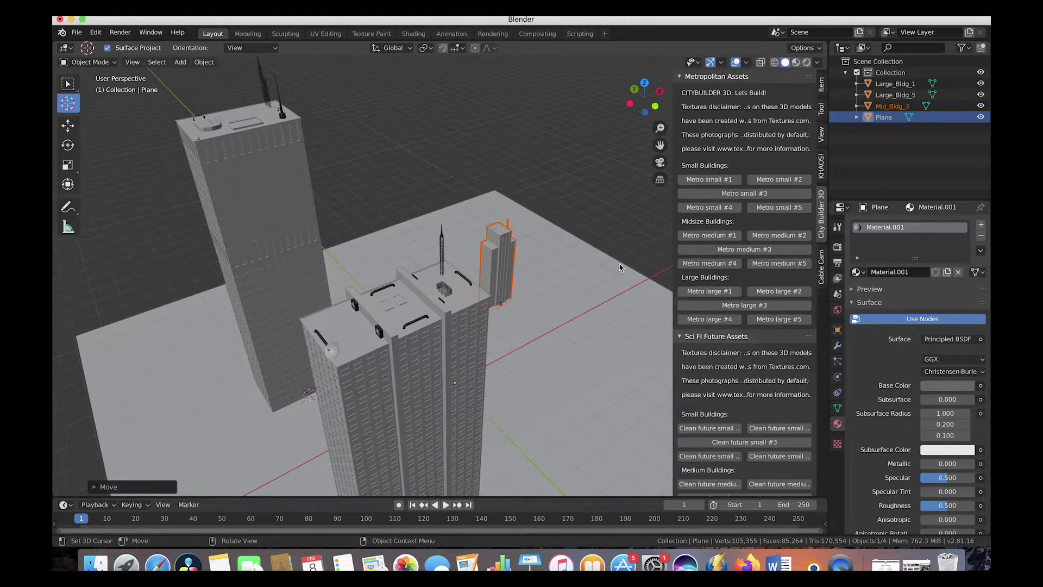
{"action": "middle_click_drag", "start_coordinate": [536, 286], "coordinate": [530, 282]}
{"action": "middle_click_drag", "start_coordinate": [399, 295], "coordinate": [468, 366]}
{"action": "scroll", "coordinate": [445, 242], "scroll_direction": "right", "scroll_amount": 8}
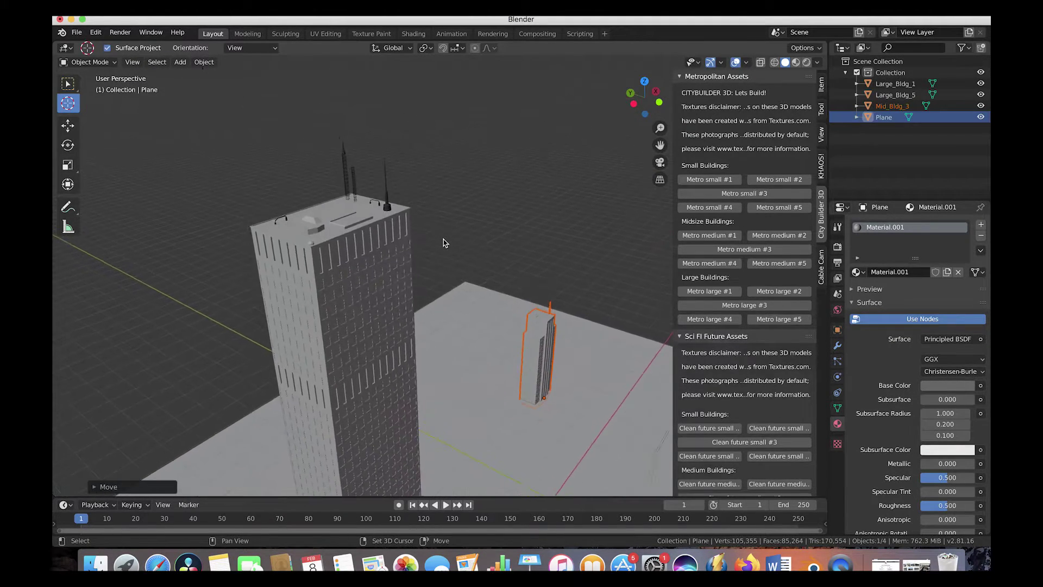
{"action": "scroll", "coordinate": [443, 242], "scroll_direction": "right", "scroll_amount": 5, "text": "shift"}
{"action": "scroll", "coordinate": [444, 243], "scroll_direction": "up", "scroll_amount": 3}
{"action": "scroll", "coordinate": [444, 242], "scroll_direction": "down", "scroll_amount": 4}
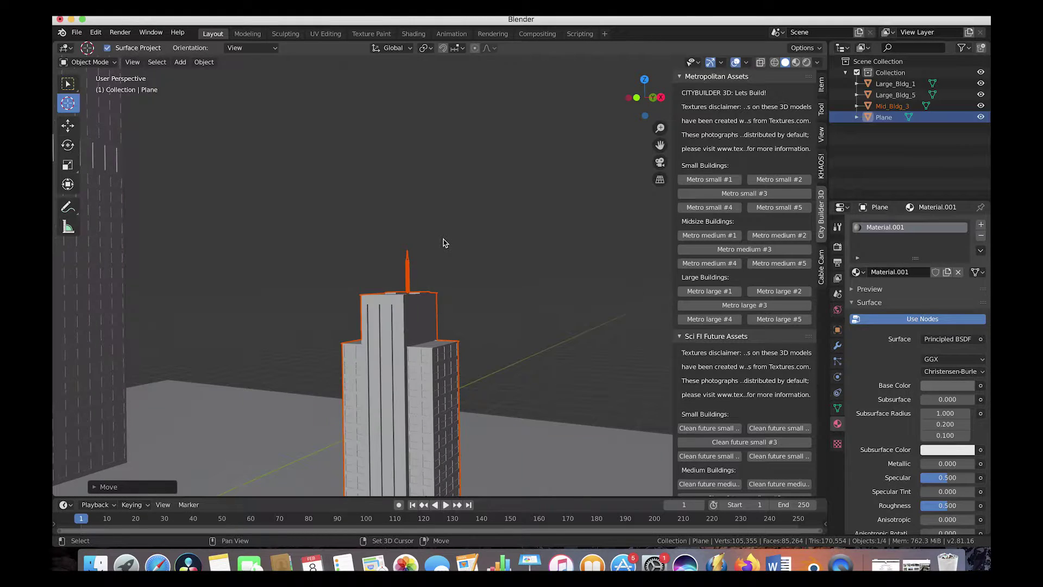
{"action": "scroll", "coordinate": [444, 242], "scroll_direction": "up", "scroll_amount": 3}
{"action": "scroll", "coordinate": [443, 243], "scroll_direction": "up", "scroll_amount": 3}
{"action": "middle_click_drag", "start_coordinate": [428, 403], "coordinate": [423, 288], "text": "shift"}
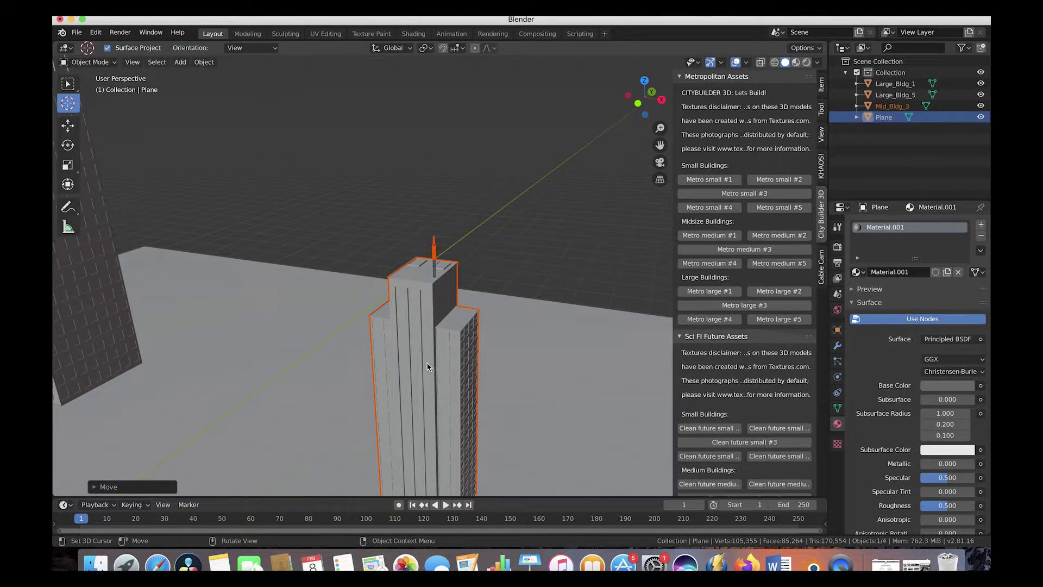
{"action": "scroll", "coordinate": [324, 213], "scroll_direction": "down", "scroll_amount": 8}
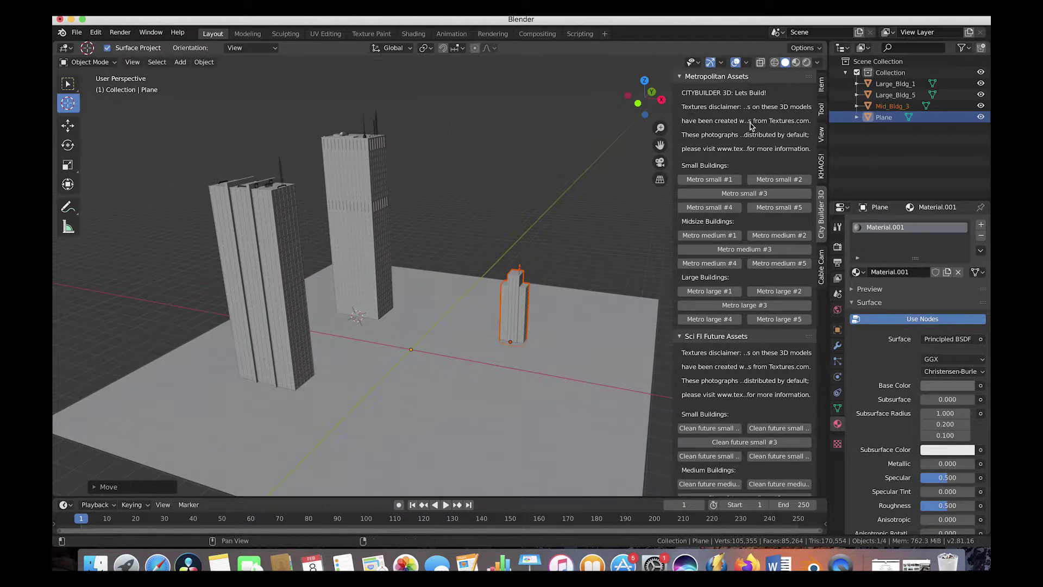
- Collapse the Metropolitan and Sci FI Future asset groups and import the Cablecam rig into the scene
{"action": "left_click", "coordinate": [680, 76]}
{"action": "left_click", "coordinate": [680, 90]}
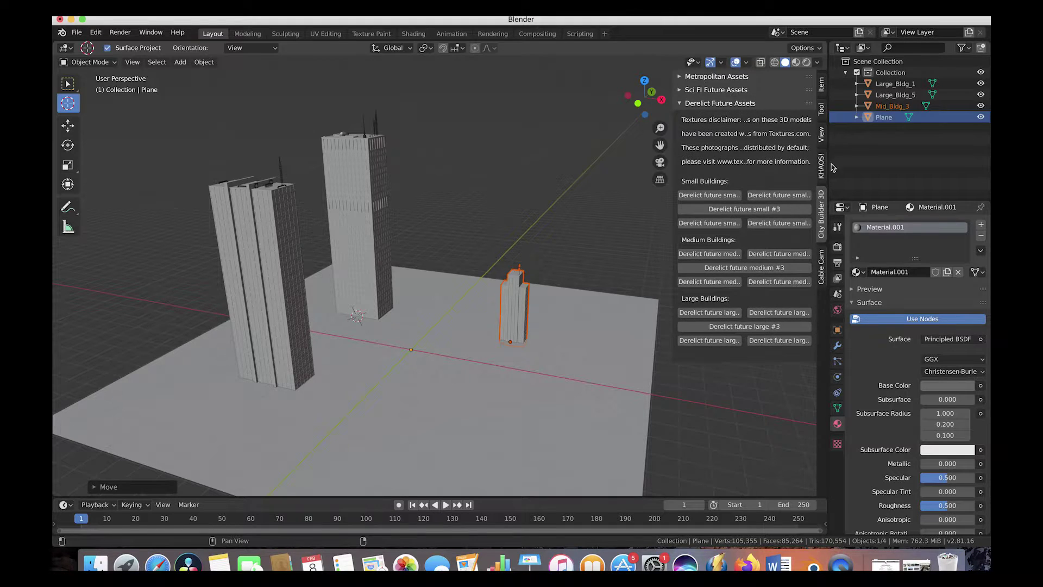
{"action": "left_click", "coordinate": [822, 268]}
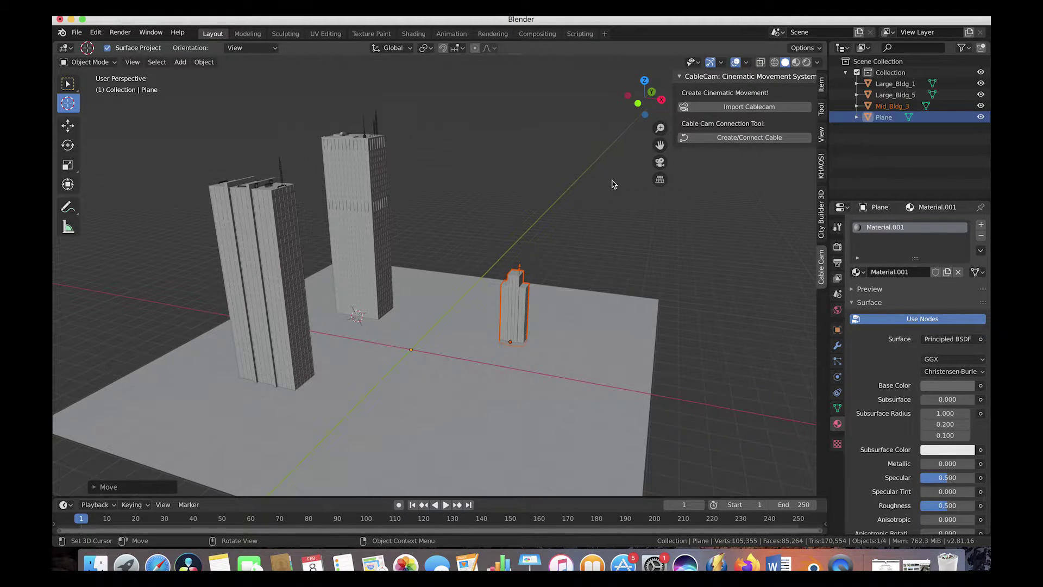
{"action": "left_click", "coordinate": [717, 111]}
- Scale down the imported Cablecam rig relative to the buildings
{"action": "middle_click_drag", "start_coordinate": [601, 151], "coordinate": [425, 227]}
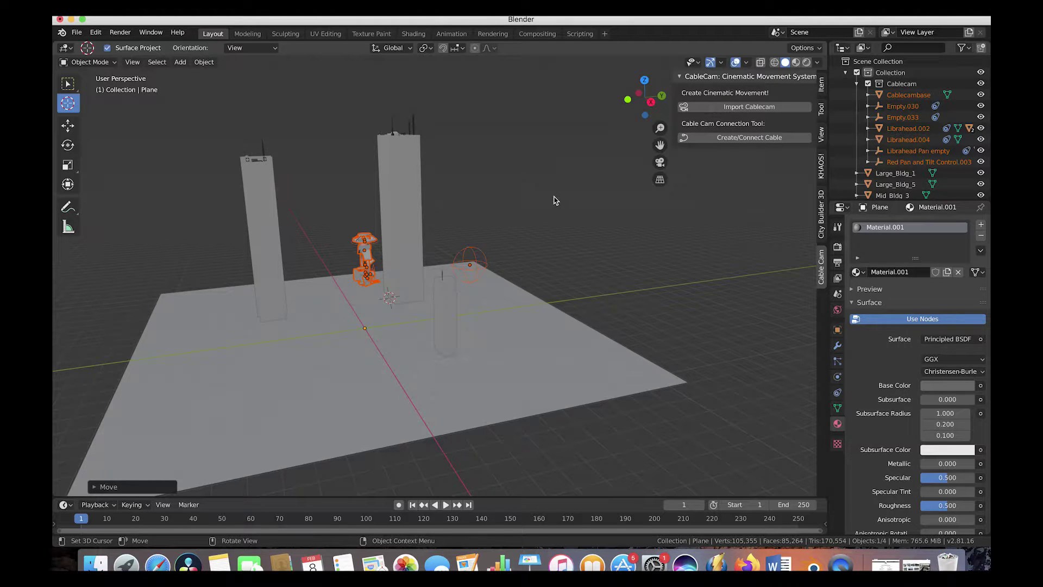
{"action": "key", "text": "s"}
{"action": "left_click", "coordinate": [465, 246]}
{"action": "middle_click_drag", "start_coordinate": [466, 340], "coordinate": [484, 339]}
{"action": "left_click", "coordinate": [489, 297]}
- Select both large buildings together with the ground plane and scale them up about 2.1 times
{"action": "left_click", "coordinate": [67, 83]}
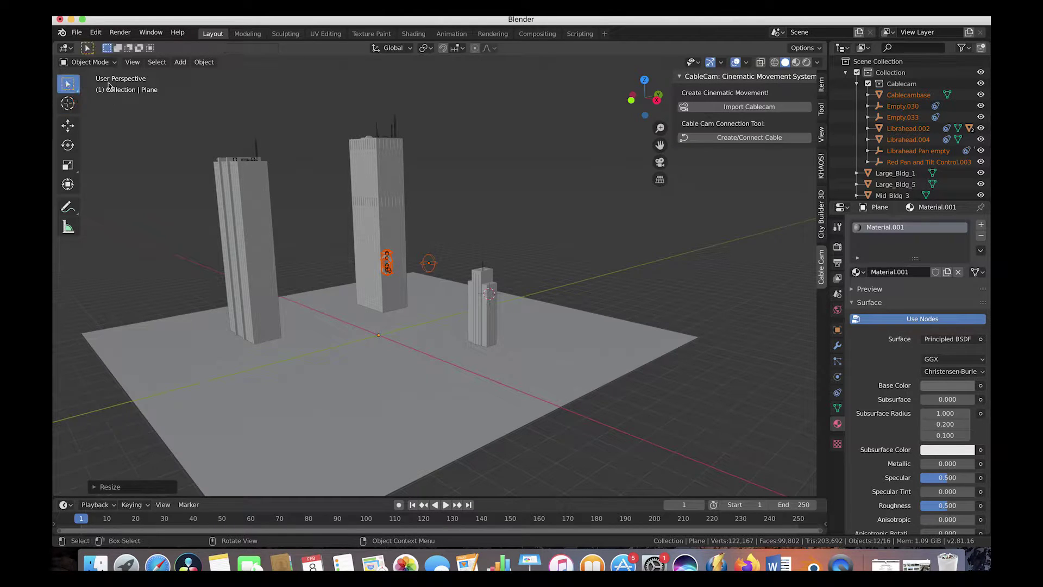
{"action": "left_click", "coordinate": [372, 179]}
{"action": "left_click", "coordinate": [251, 226], "text": "shift"}
{"action": "left_click", "coordinate": [342, 380], "text": "shift"}
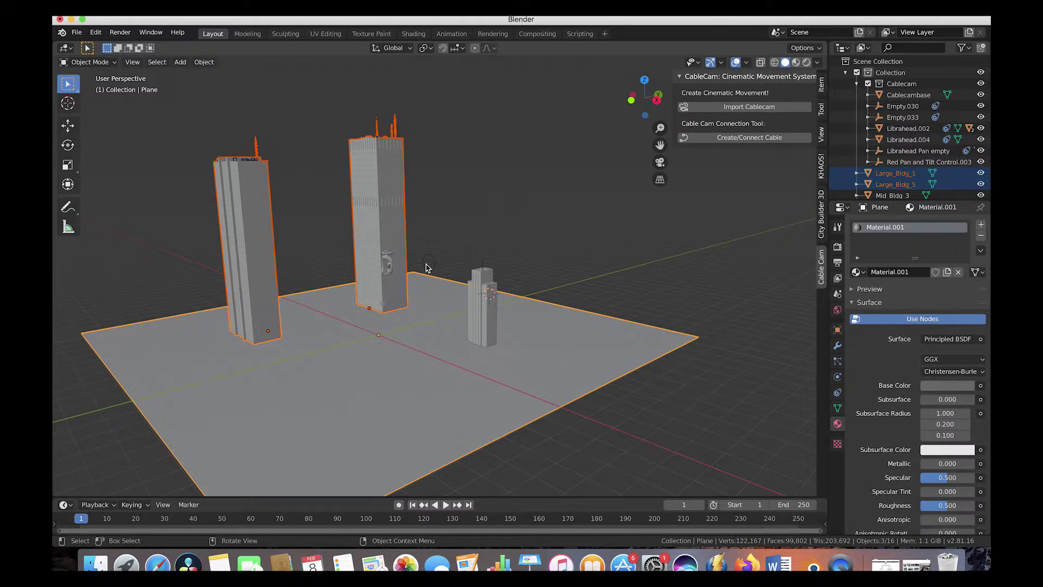
{"action": "key", "text": "s"}
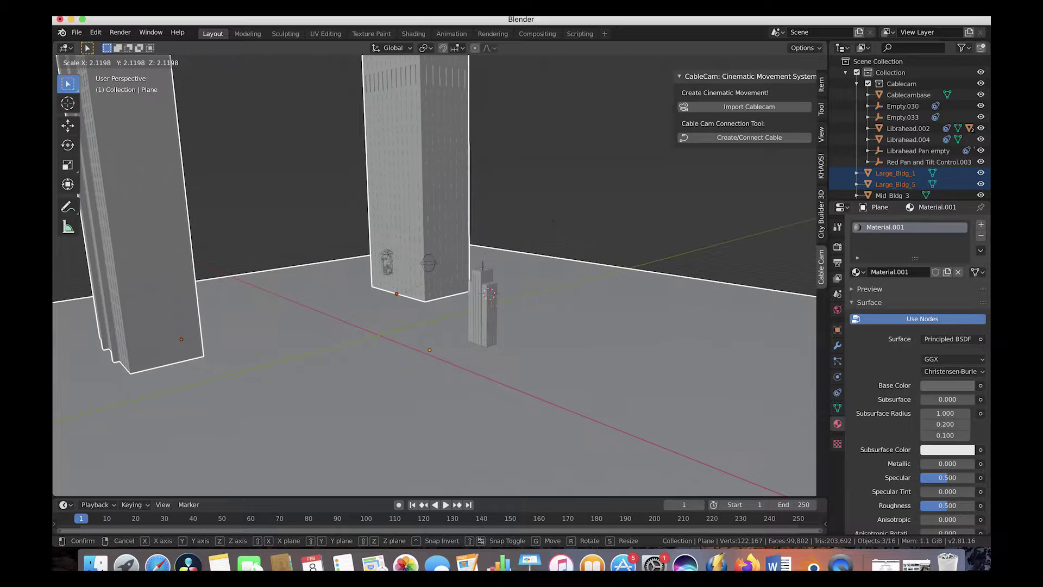
{"action": "left_click", "coordinate": [515, 258]}
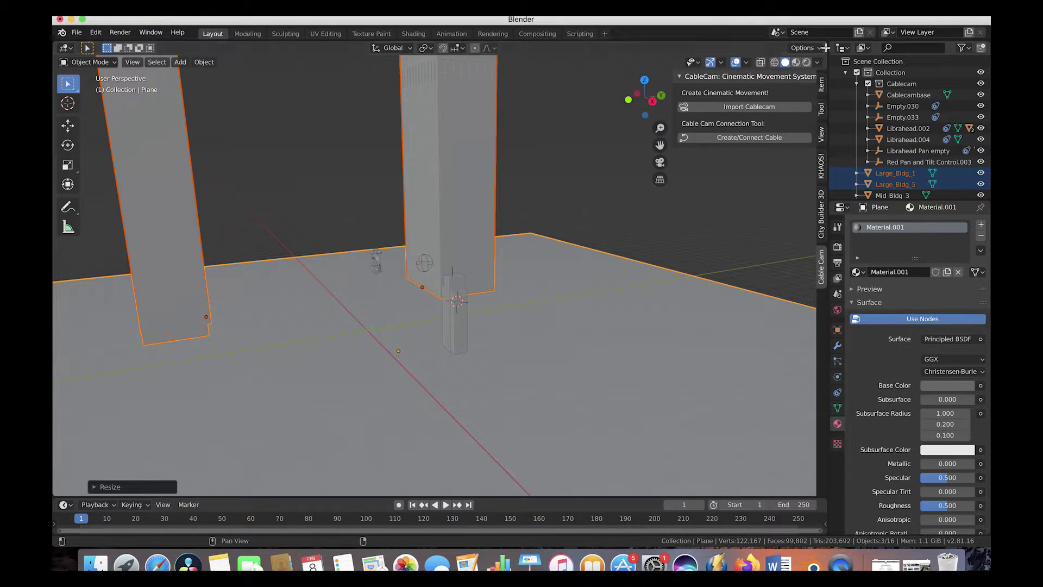
- Split the 3D viewport into two side-by-side views and show the camera's view in the new one
{"action": "left_click_drag", "start_coordinate": [825, 48], "coordinate": [586, 53]}
{"action": "key", "text": "n"}
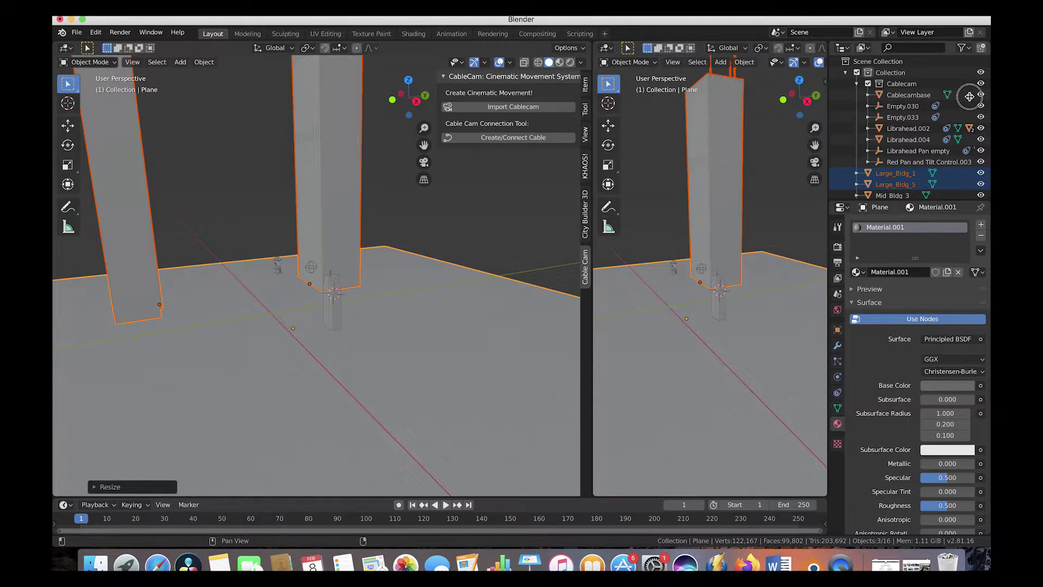
{"action": "left_click", "coordinate": [674, 63]}
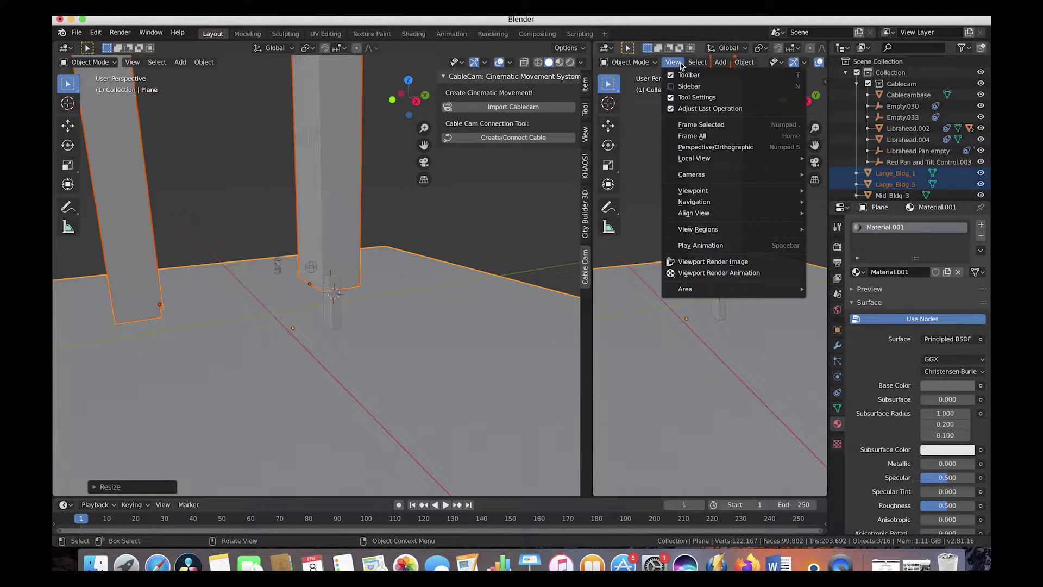
{"action": "mouse_move", "coordinate": [684, 193]}
{"action": "left_click", "coordinate": [833, 191]}
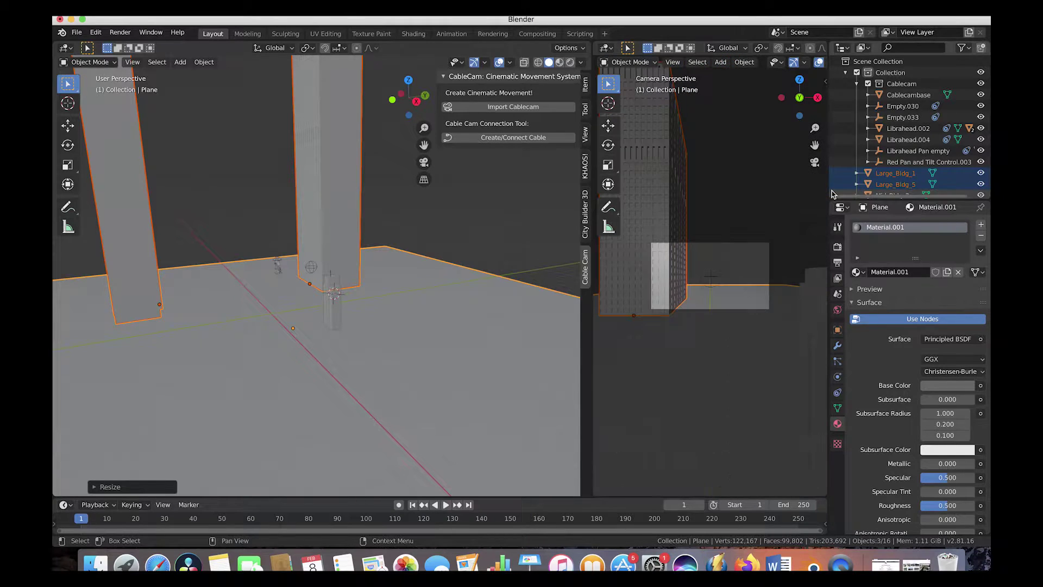
{"action": "scroll", "coordinate": [715, 273], "scroll_direction": "up", "scroll_amount": 4}
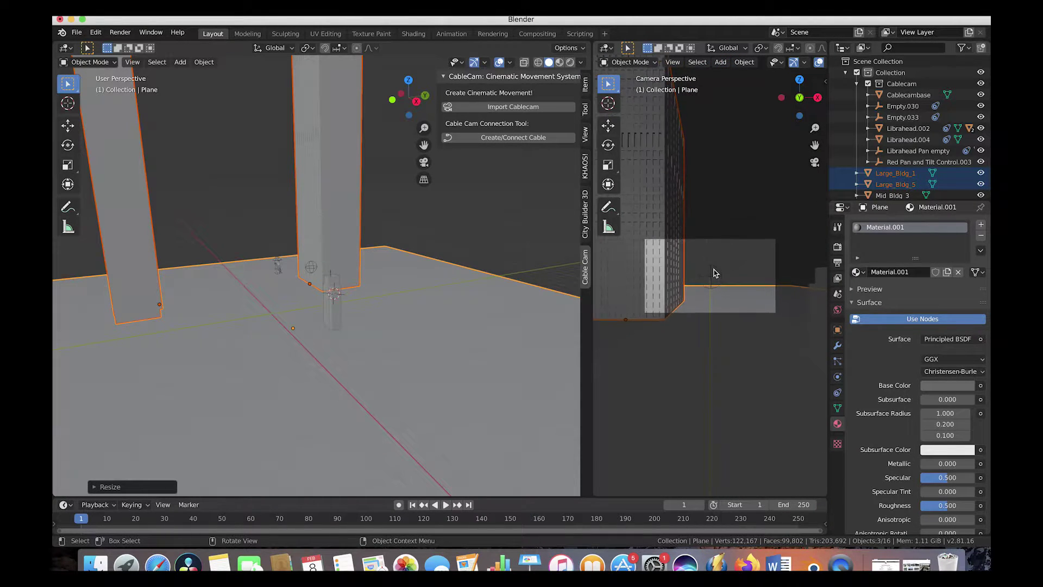
{"action": "scroll", "coordinate": [293, 266], "scroll_direction": "down", "scroll_amount": 5}
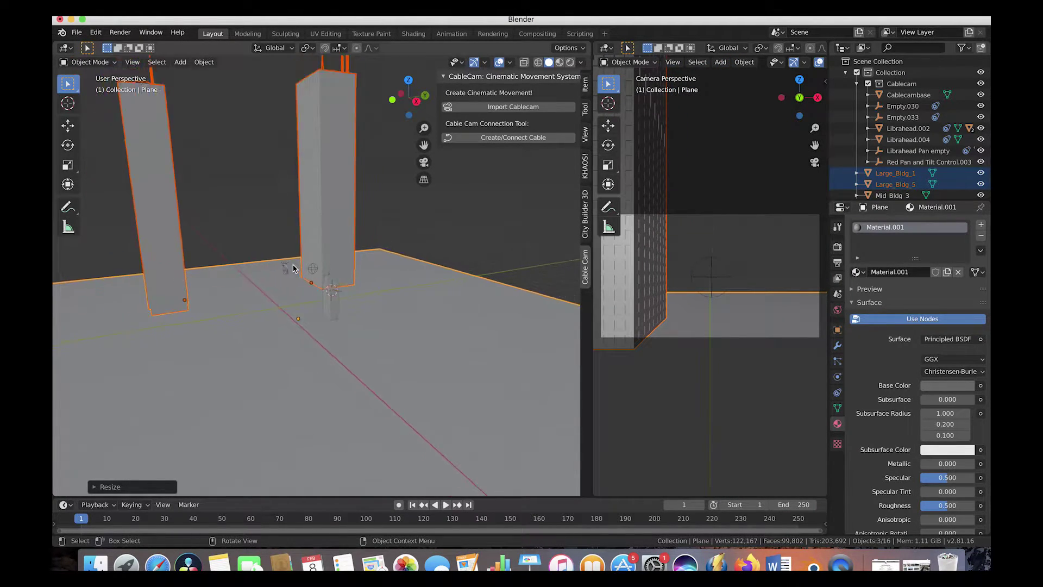
- Rotate Large_Bldg_1 by 90 degrees about the Z axis and reposition it on the ground plane
{"action": "scroll", "coordinate": [293, 268], "scroll_direction": "right", "scroll_amount": 2}
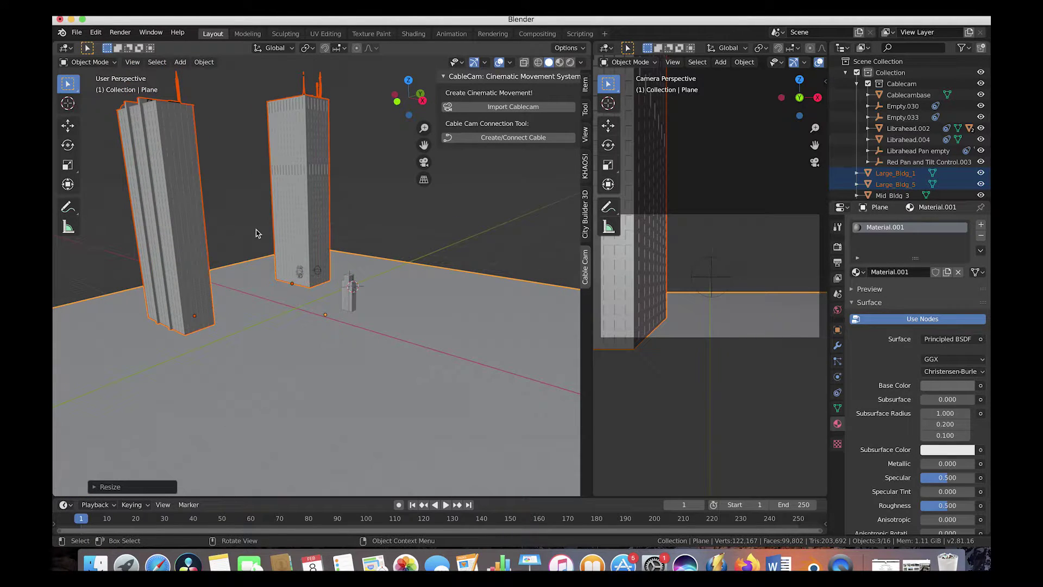
{"action": "scroll", "coordinate": [253, 232], "scroll_direction": "up", "scroll_amount": 3}
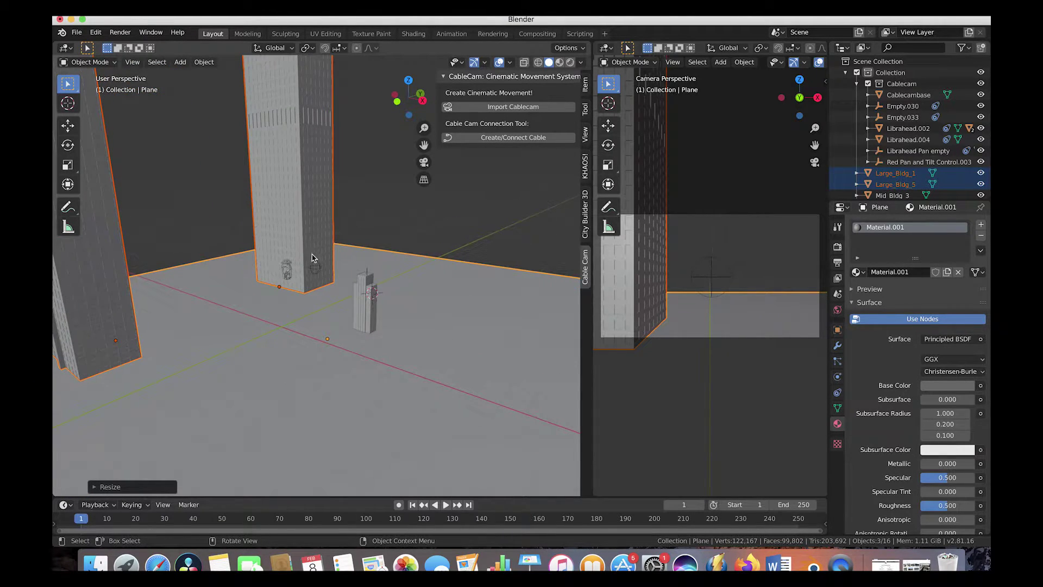
{"action": "left_click", "coordinate": [294, 169]}
{"action": "scroll", "coordinate": [294, 169], "scroll_direction": "down", "scroll_amount": 5}
{"action": "key", "text": "g"}
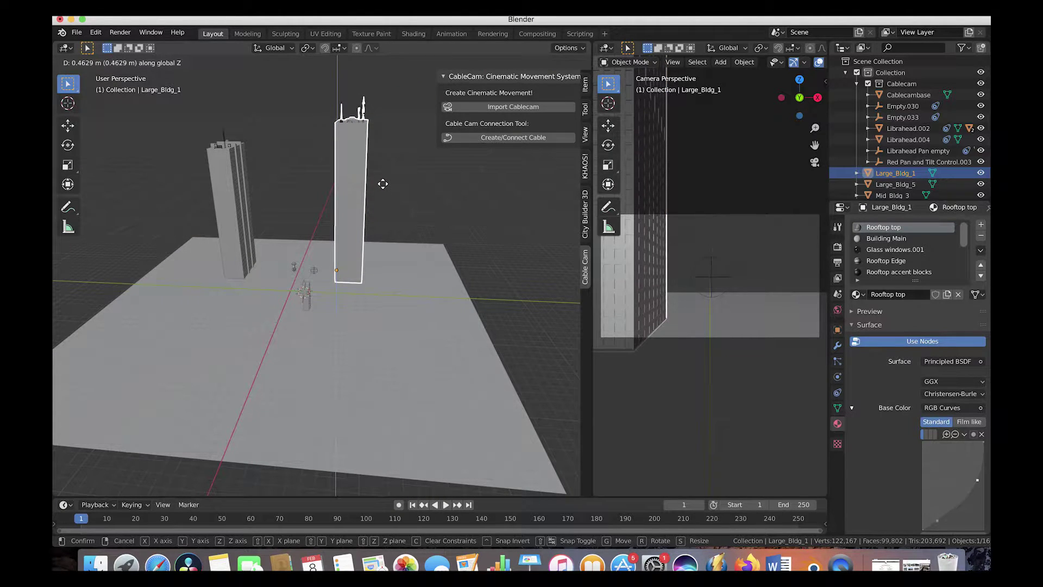
{"action": "left_click", "coordinate": [383, 188]}
{"action": "type", "text": "rz90"}
{"action": "key", "text": "Return"}
{"action": "key", "text": "g"}
{"action": "left_click", "coordinate": [378, 196]}
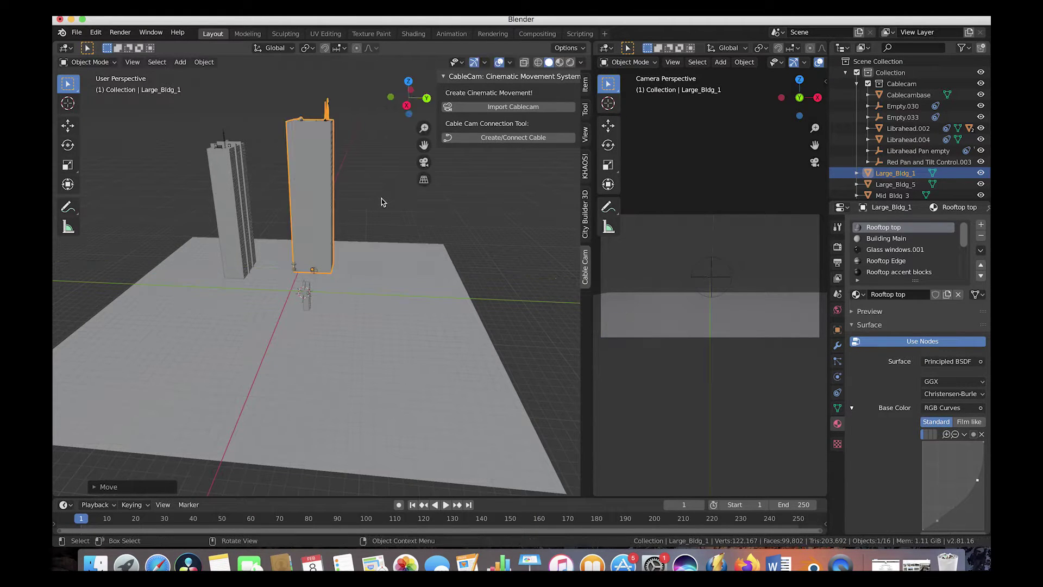
- Move Large_Bldg_5 along the X axis, then about 3.3 m along the Y axis
{"action": "middle_click_drag", "start_coordinate": [377, 195], "coordinate": [302, 238]}
{"action": "left_click", "coordinate": [288, 218]}
{"action": "key", "text": "g"}
{"action": "key", "text": "x"}
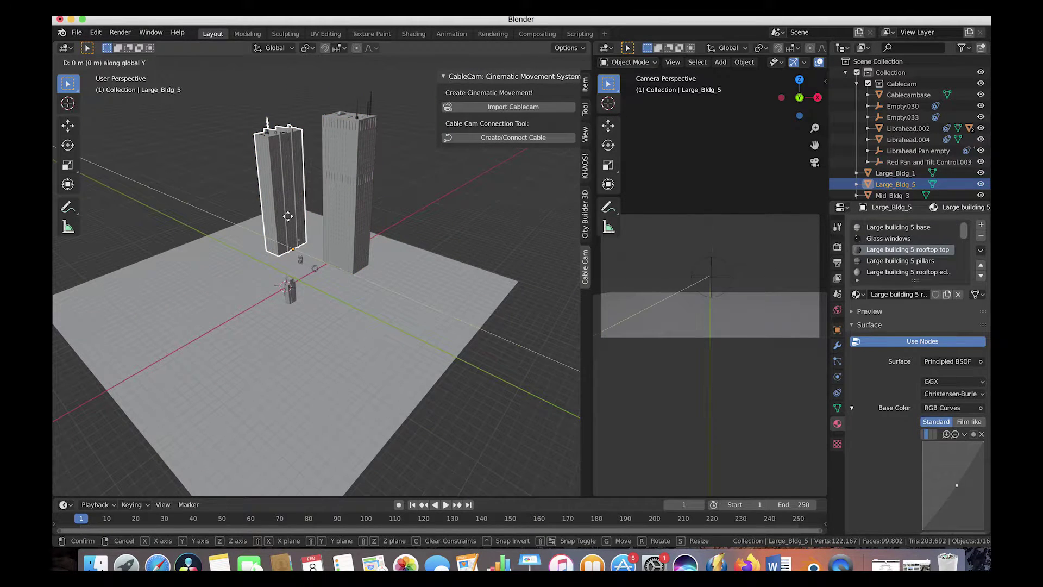
{"action": "left_click", "coordinate": [275, 243]}
{"action": "key", "text": "g"}
{"action": "key", "text": "y"}
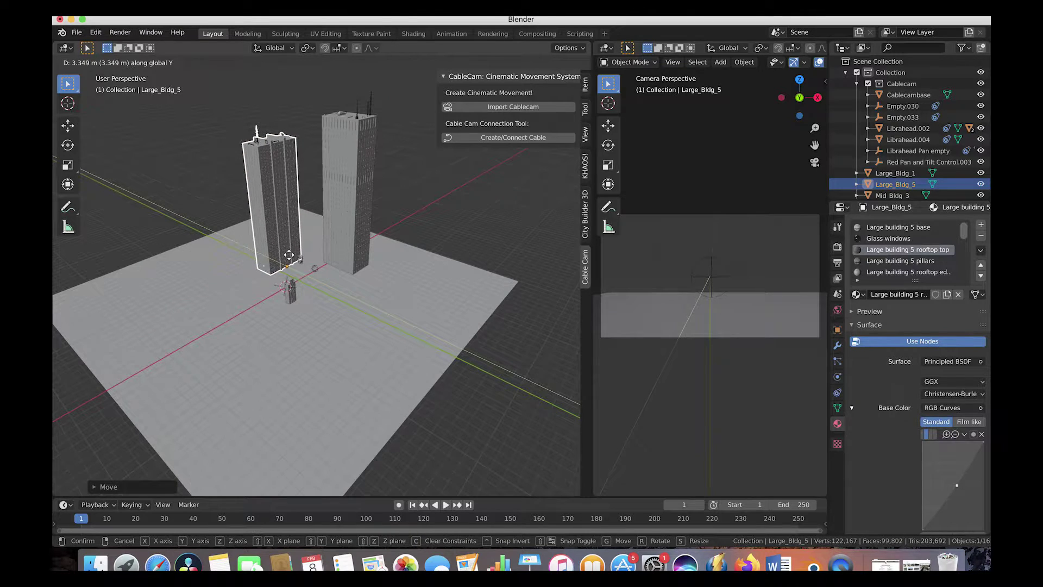
{"action": "left_click", "coordinate": [288, 258]}
- Scale Mid_Bldg_3 up about 1.74 times and rotate it 180 degrees about the Z axis
{"action": "middle_click_drag", "start_coordinate": [288, 258], "coordinate": [393, 305]}
{"action": "left_click", "coordinate": [281, 279]}
{"action": "left_click", "coordinate": [288, 282]}
{"action": "scroll", "coordinate": [365, 226], "scroll_direction": "up", "scroll_amount": 3}
{"action": "key", "text": "s"}
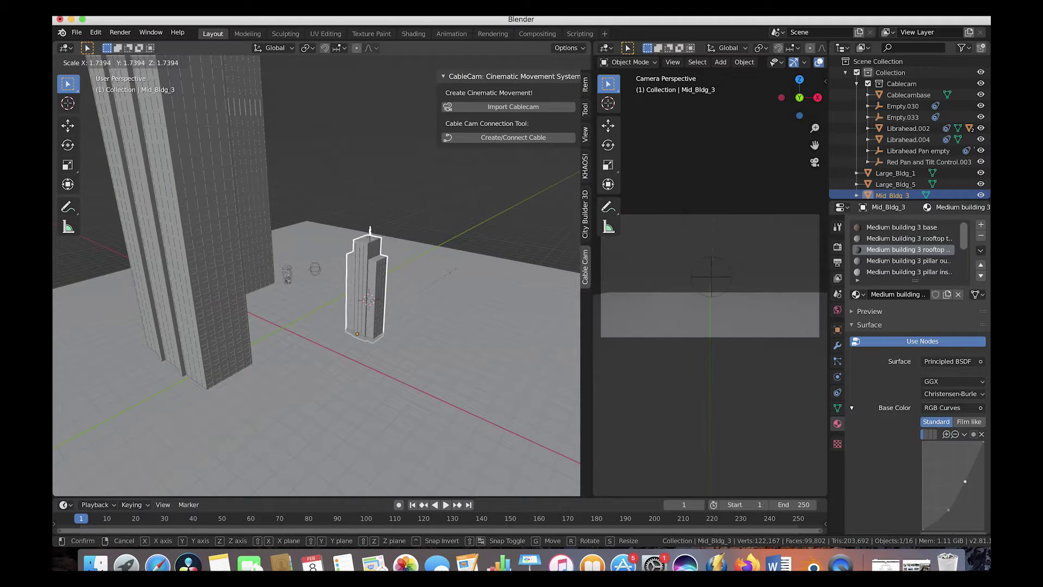
{"action": "left_click", "coordinate": [455, 273]}
{"action": "key", "text": "r"}
{"action": "key", "text": "z"}
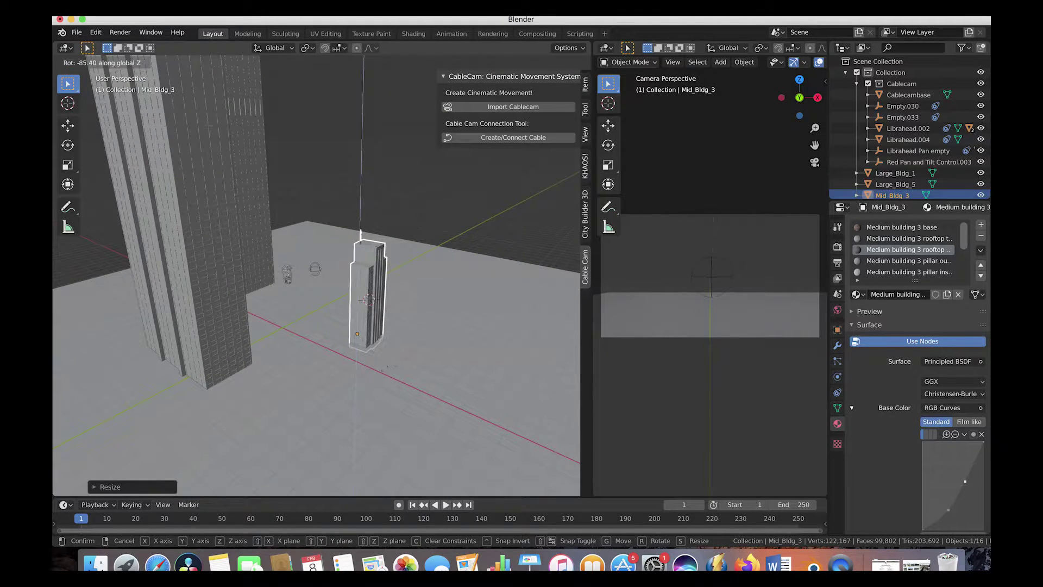
{"action": "type", "text": "18"}
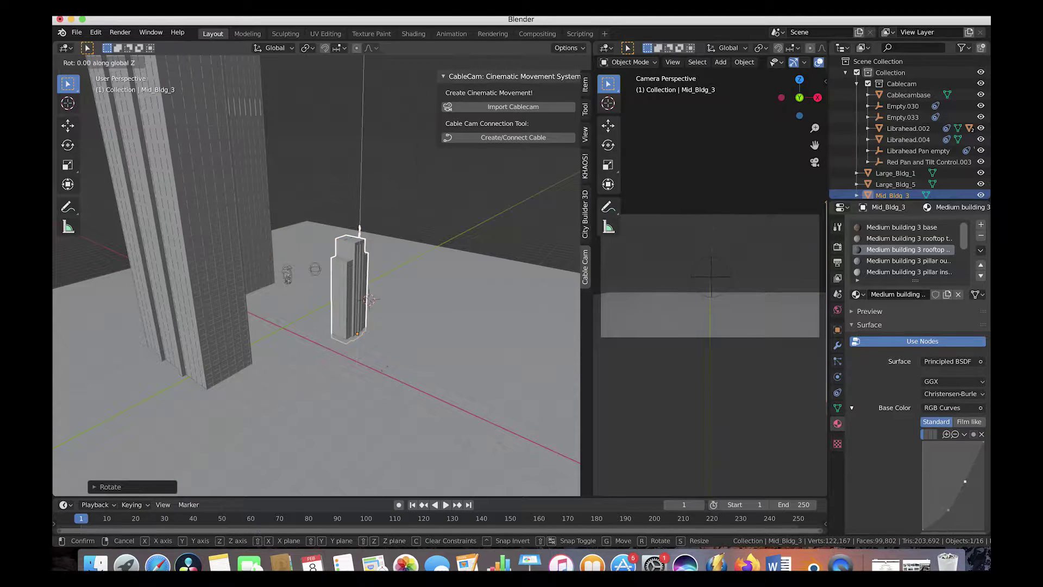
{"action": "type", "text": "0"}
{"action": "scroll", "coordinate": [175, 219], "scroll_direction": "left", "scroll_amount": 10}
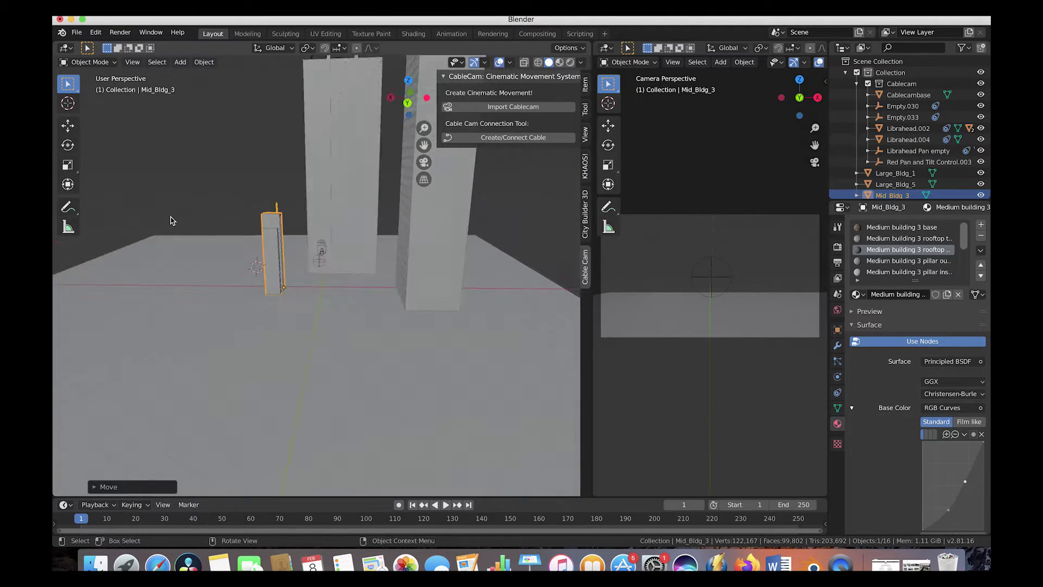
{"action": "scroll", "coordinate": [171, 220], "scroll_direction": "down", "scroll_amount": 5}
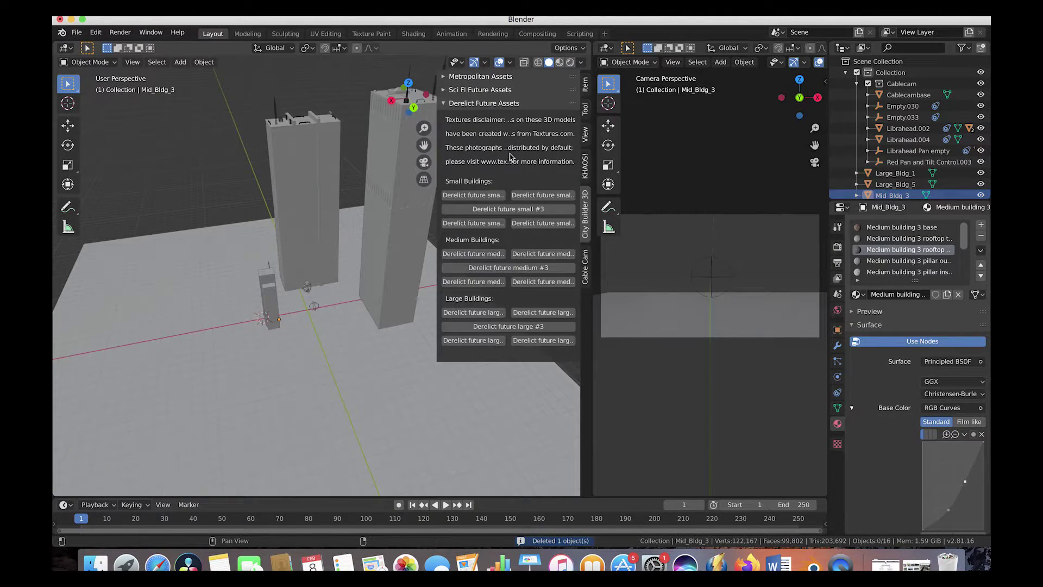
- Collapse the Derelict Future assets, expand the Metropolitan assets and add the Metro large #3 building
{"action": "left_click", "coordinate": [445, 103]}
{"action": "left_click", "coordinate": [444, 77]}
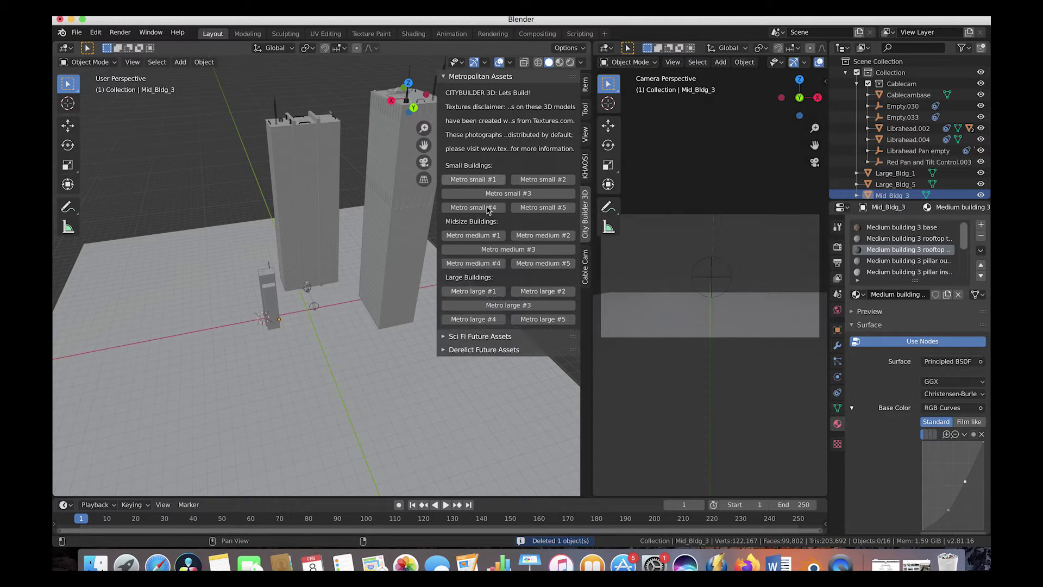
{"action": "left_click", "coordinate": [544, 305]}
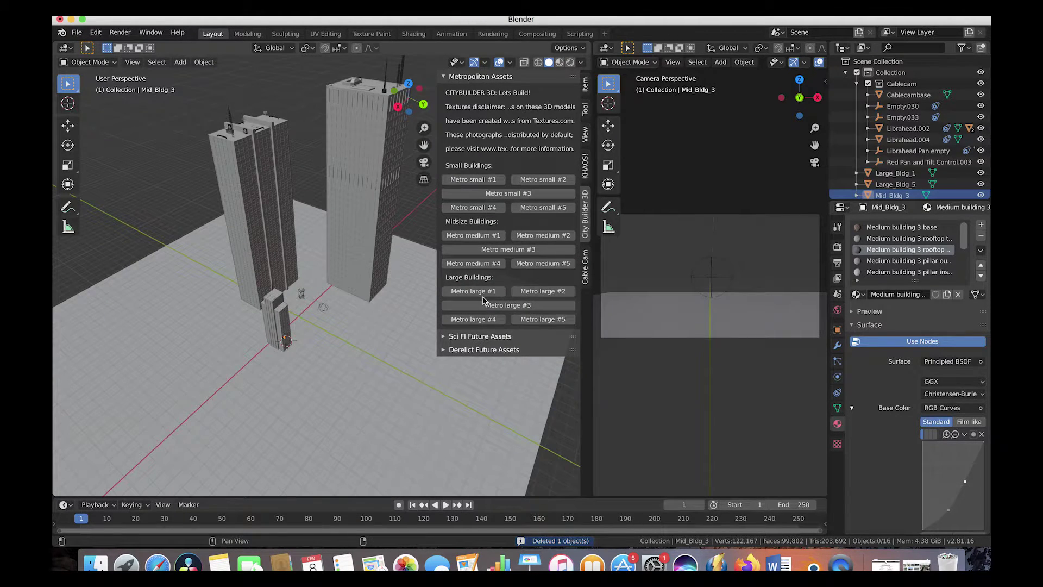
{"action": "left_click", "coordinate": [508, 305]}
- Move the new Metro large #3 building clear of the others along Y and X, and lower it about 2.5 m to the ground
{"action": "middle_click_drag", "start_coordinate": [292, 331], "coordinate": [326, 336]}
{"action": "key", "text": "g"}
{"action": "key", "text": "y"}
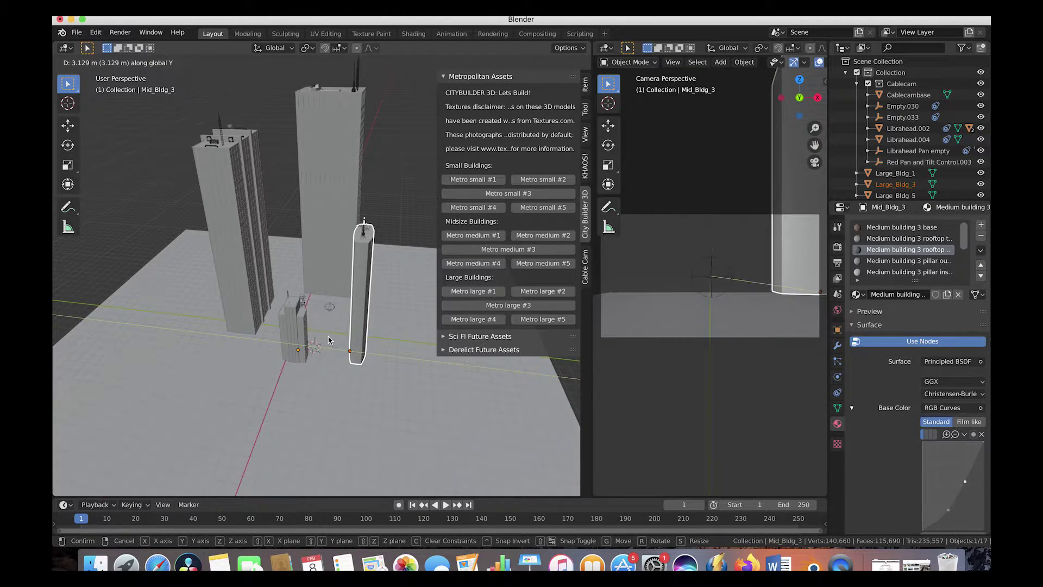
{"action": "left_click", "coordinate": [336, 327]}
{"action": "key", "text": "g"}
{"action": "key", "text": "x"}
{"action": "left_click", "coordinate": [355, 325]}
{"action": "key", "text": "g"}
{"action": "middle_click_drag", "start_coordinate": [356, 325], "coordinate": [372, 348]}
{"action": "key", "text": "g"}
{"action": "key", "text": "z"}
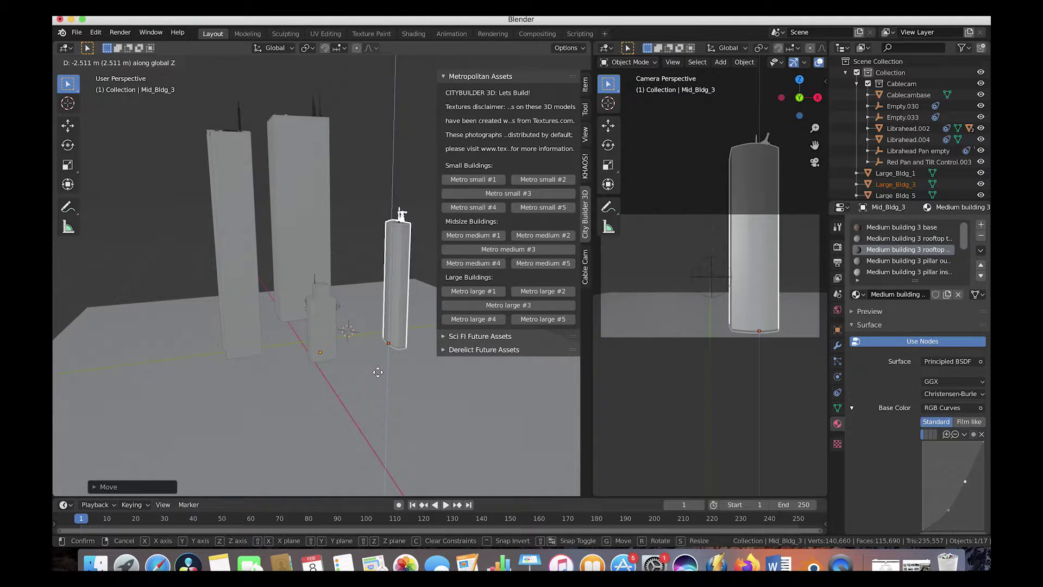
{"action": "left_click", "coordinate": [379, 376]}
- Examine the building layout and the Cablecam rig from several distances and angles
{"action": "scroll", "coordinate": [379, 376], "scroll_direction": "up", "scroll_amount": 6}
{"action": "scroll", "coordinate": [379, 376], "scroll_direction": "down", "scroll_amount": 6}
{"action": "scroll", "coordinate": [379, 376], "scroll_direction": "up", "scroll_amount": 2}
{"action": "scroll", "coordinate": [379, 376], "scroll_direction": "right", "scroll_amount": 6}
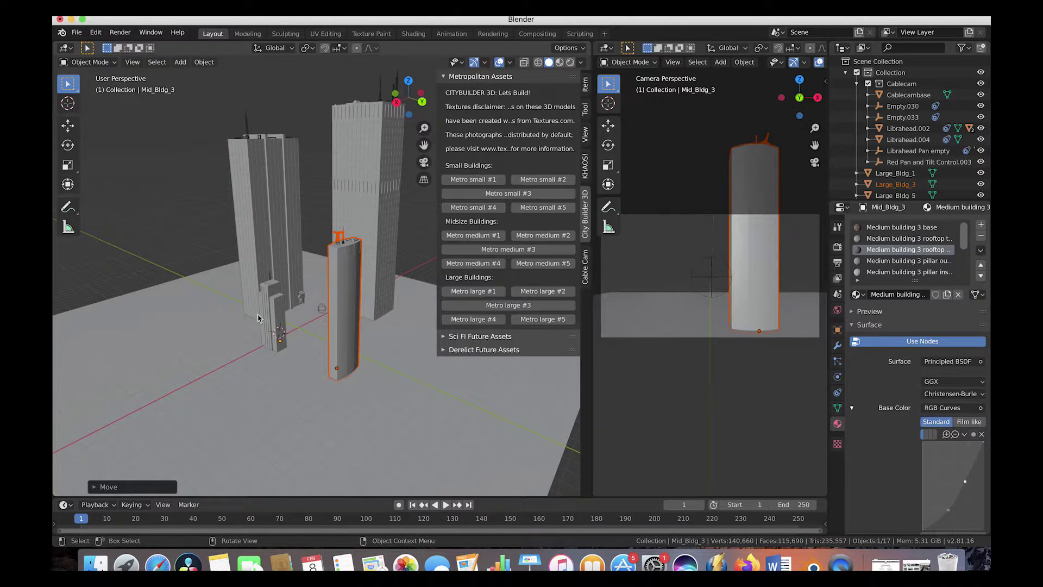
{"action": "scroll", "coordinate": [293, 285], "scroll_direction": "up", "scroll_amount": 7}
{"action": "scroll", "coordinate": [293, 285], "scroll_direction": "left", "scroll_amount": 3}
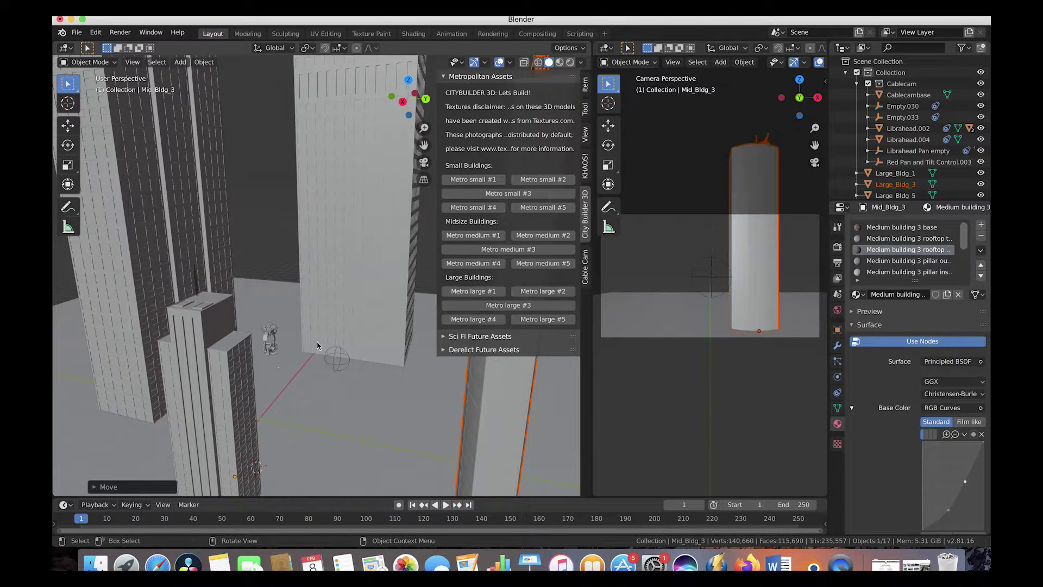
{"action": "scroll", "coordinate": [311, 353], "scroll_direction": "down", "scroll_amount": 2}
{"action": "scroll", "coordinate": [312, 352], "scroll_direction": "right", "scroll_amount": 3}
{"action": "scroll", "coordinate": [331, 320], "scroll_direction": "down", "scroll_amount": 2}
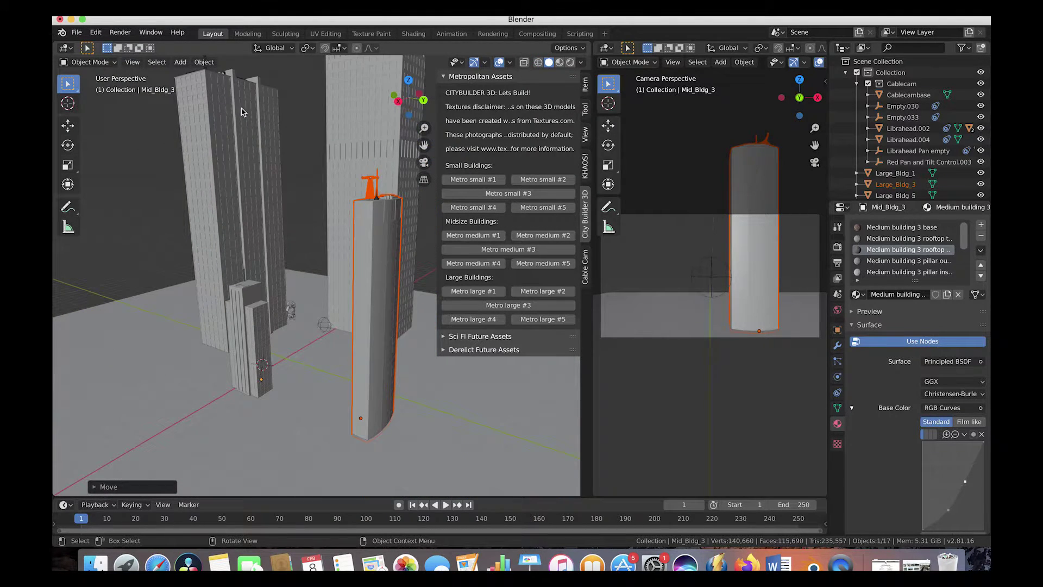
{"action": "scroll", "coordinate": [259, 119], "scroll_direction": "down", "scroll_amount": 8}
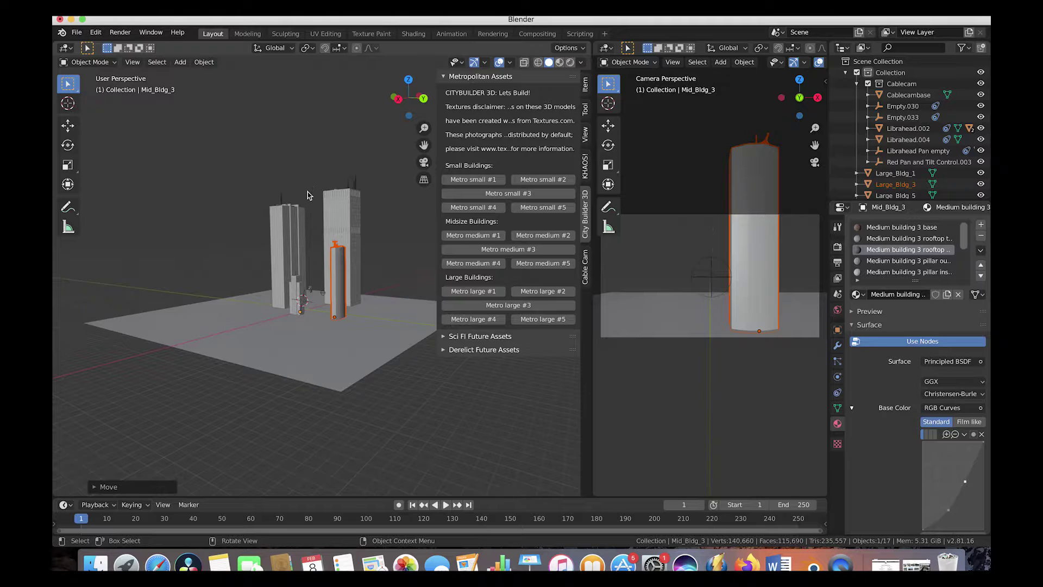
{"action": "scroll", "coordinate": [308, 195], "scroll_direction": "up", "scroll_amount": 12}
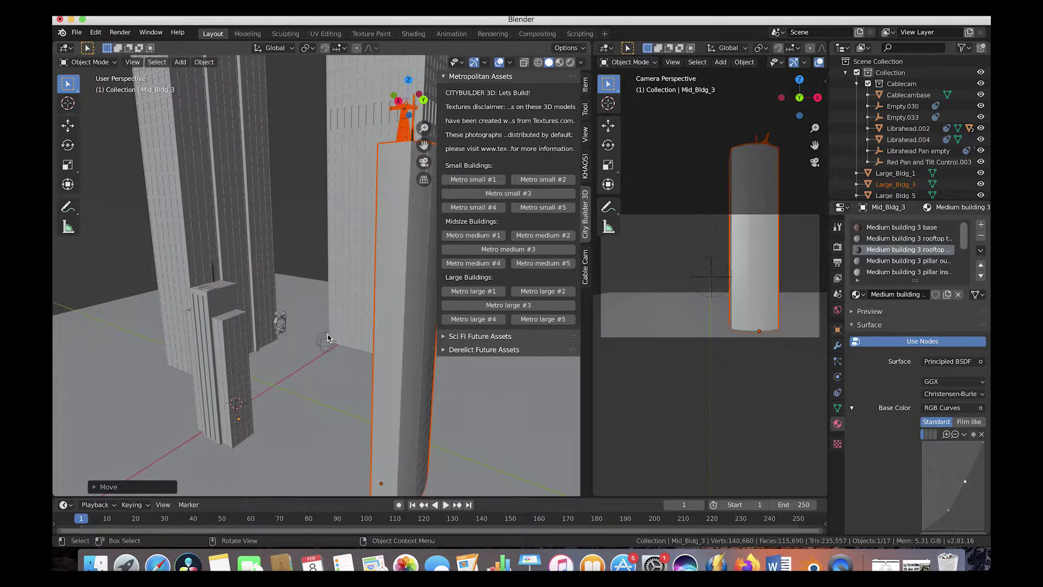
- Raise the Red Pan and Tilt Control high above the street to aim the camera upward between the towers
{"action": "left_click", "coordinate": [327, 340]}
{"action": "middle_click_drag", "start_coordinate": [324, 358], "coordinate": [329, 338]}
{"action": "key", "text": "g"}
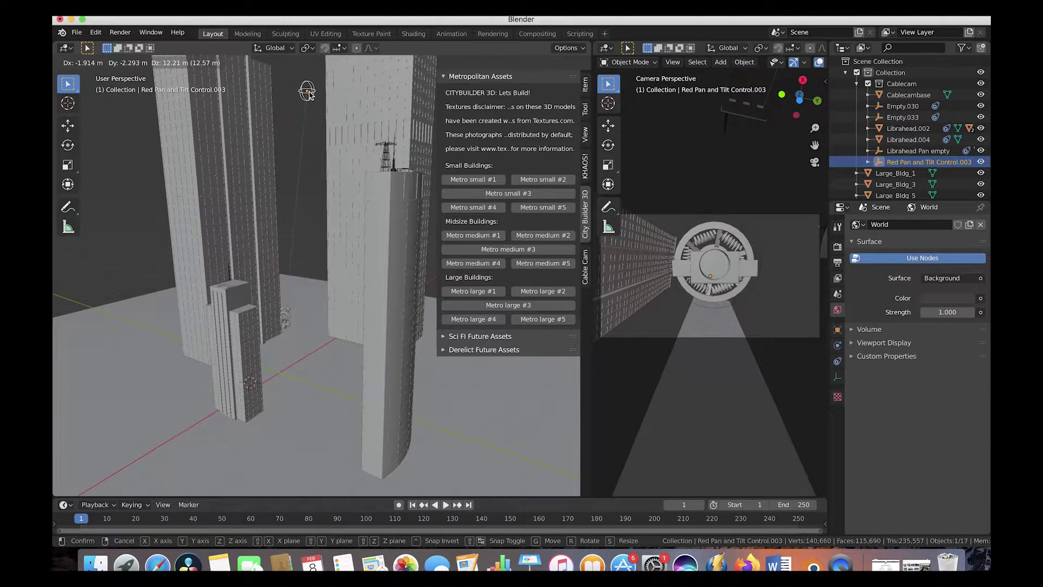
{"action": "left_click", "coordinate": [307, 92]}
{"action": "scroll", "coordinate": [317, 216], "scroll_direction": "down", "scroll_amount": 6}
{"action": "scroll", "coordinate": [327, 234], "scroll_direction": "up", "scroll_amount": 3}
{"action": "key", "text": "g"}
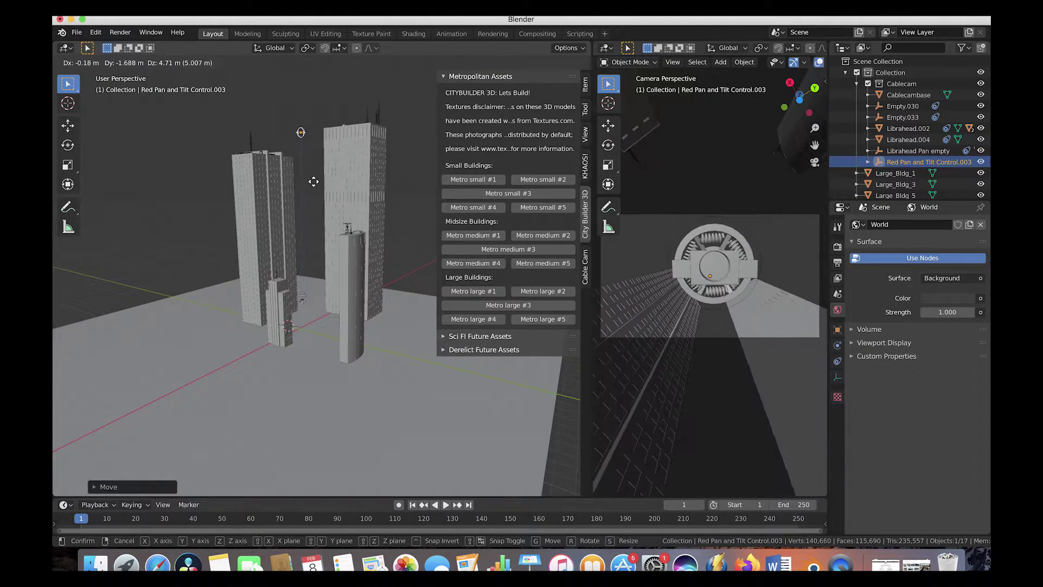
{"action": "left_click", "coordinate": [316, 184]}
- Select the Cablecambase and move the camera rig in front of Large_Bldg_1
{"action": "scroll", "coordinate": [305, 228], "scroll_direction": "up", "scroll_amount": 5}
{"action": "left_click", "coordinate": [280, 276]}
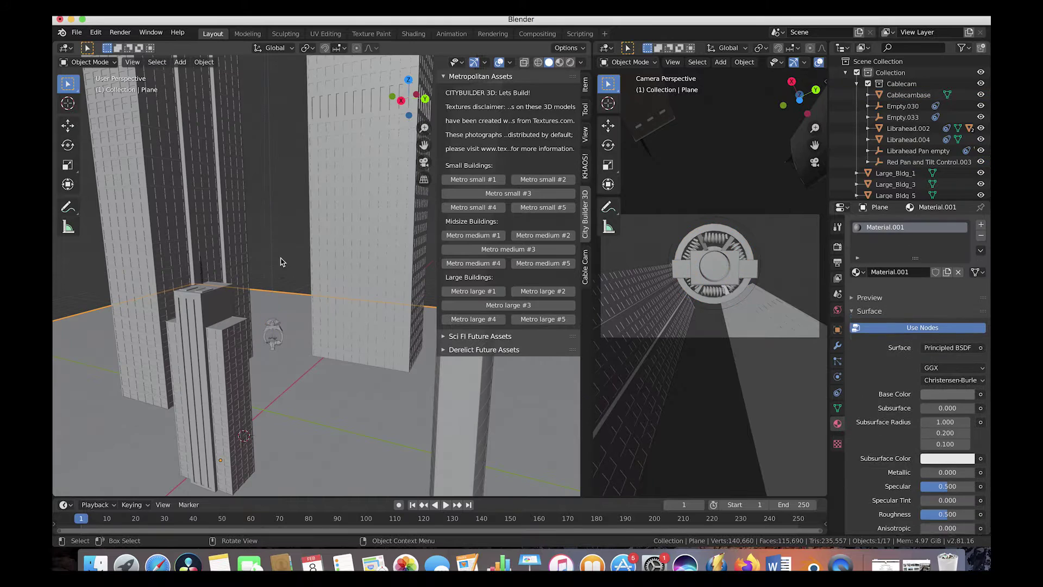
{"action": "scroll", "coordinate": [244, 253], "scroll_direction": "up", "scroll_amount": 2}
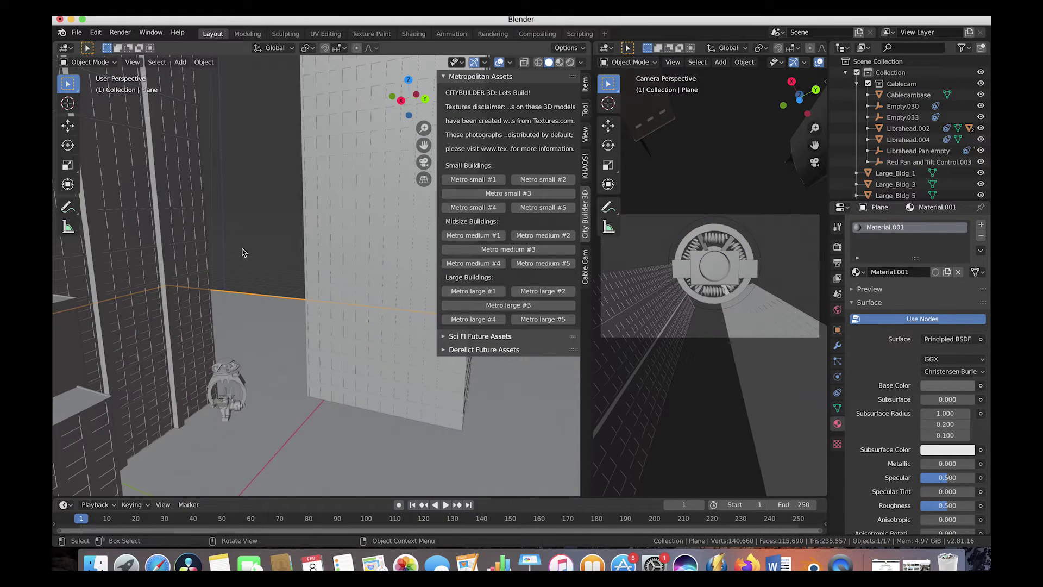
{"action": "left_click", "coordinate": [228, 364]}
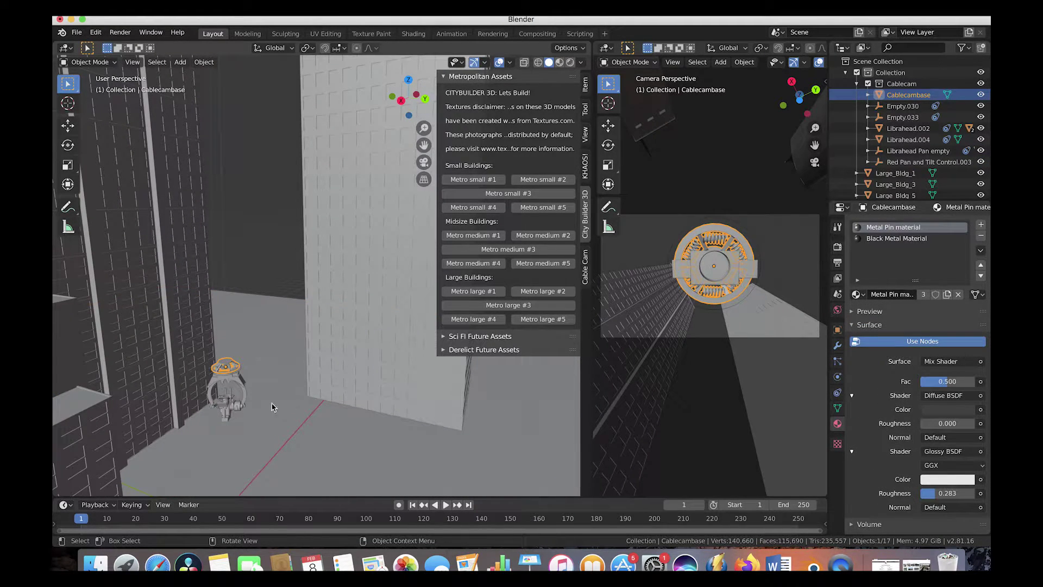
{"action": "key", "text": "g"}
{"action": "left_click", "coordinate": [371, 409]}
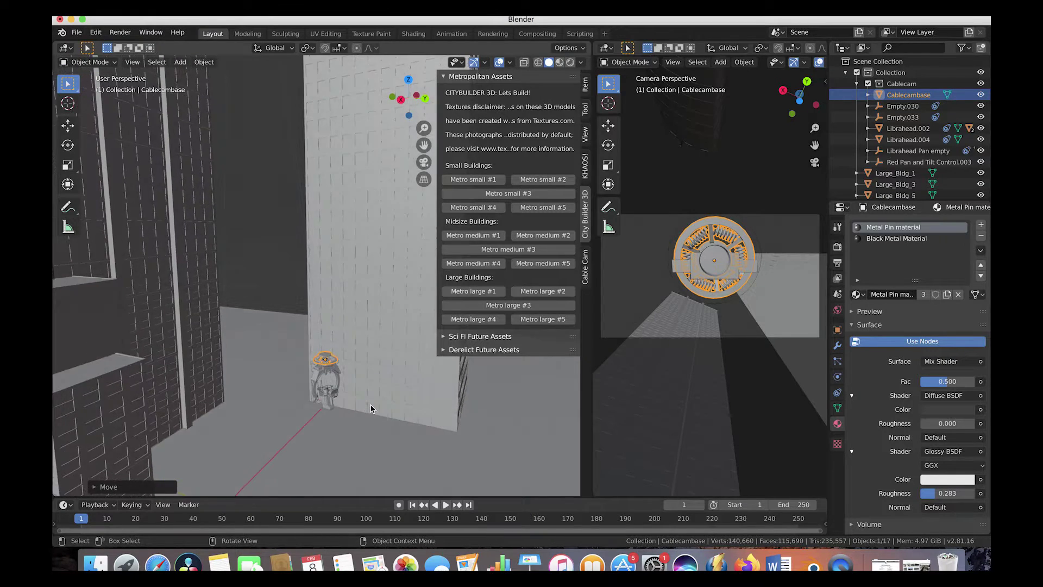
- Lower the Cablecambase about 2.6 m and move it along the Y axis toward the curved tower
{"action": "scroll", "coordinate": [371, 409], "scroll_direction": "down", "scroll_amount": 4}
{"action": "key", "text": "g"}
{"action": "key", "text": "z"}
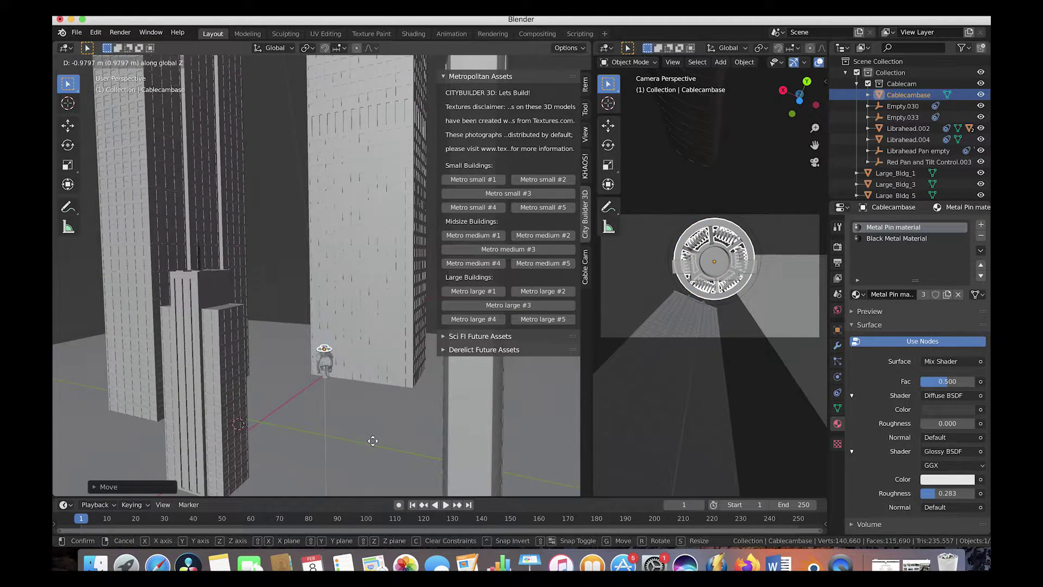
{"action": "left_click", "coordinate": [382, 469]}
{"action": "middle_click_drag", "start_coordinate": [382, 470], "coordinate": [374, 393]}
{"action": "key", "text": "g"}
{"action": "key", "text": "y"}
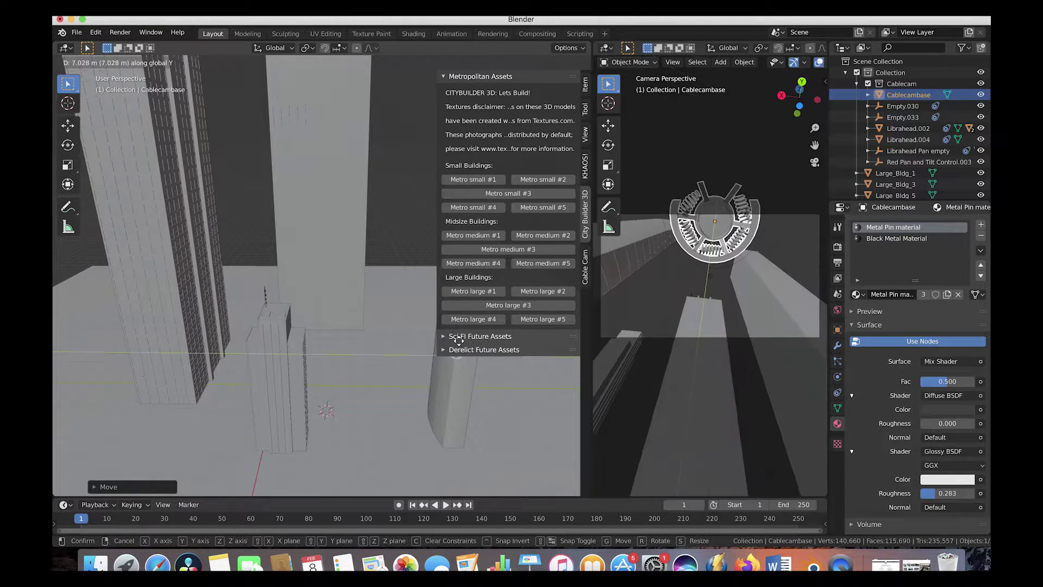
{"action": "left_click", "coordinate": [442, 343]}
- Scale down the Cablecambase until it clears the camera's view, and shift it slightly beside the curved tower
{"action": "middle_click_drag", "start_coordinate": [442, 343], "coordinate": [363, 232]}
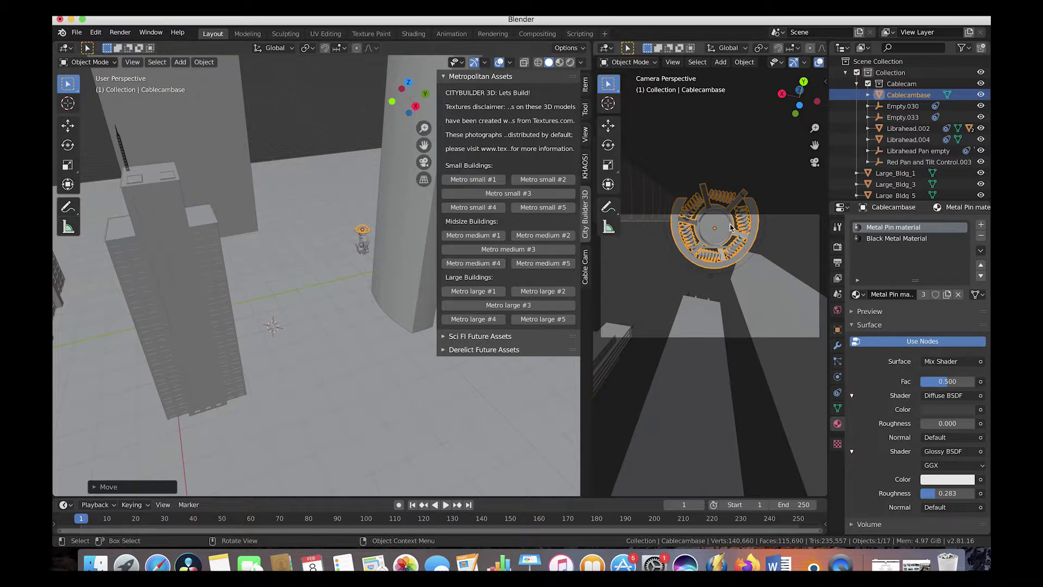
{"action": "key", "text": "s"}
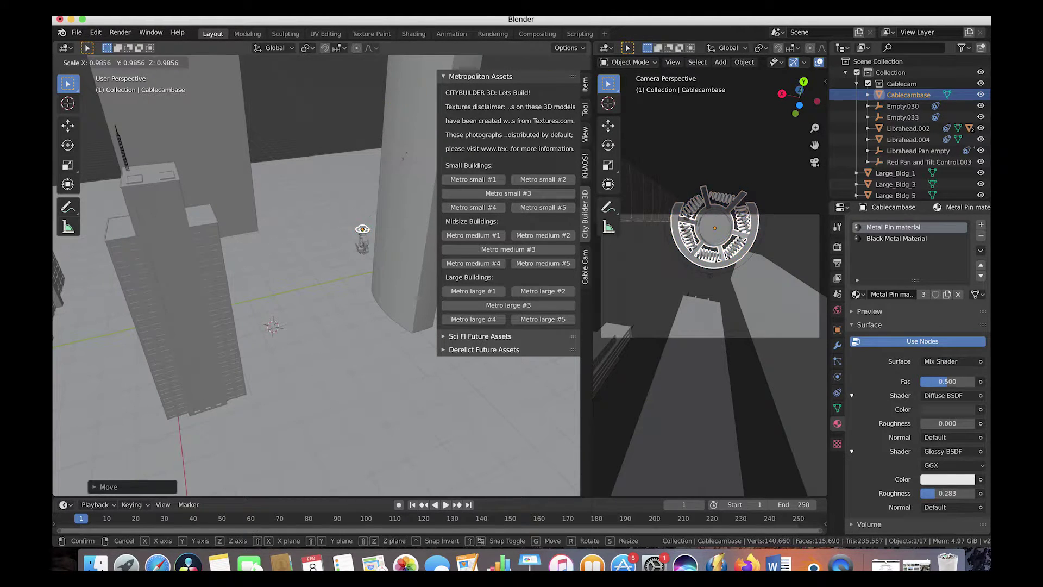
{"action": "left_click", "coordinate": [390, 191]}
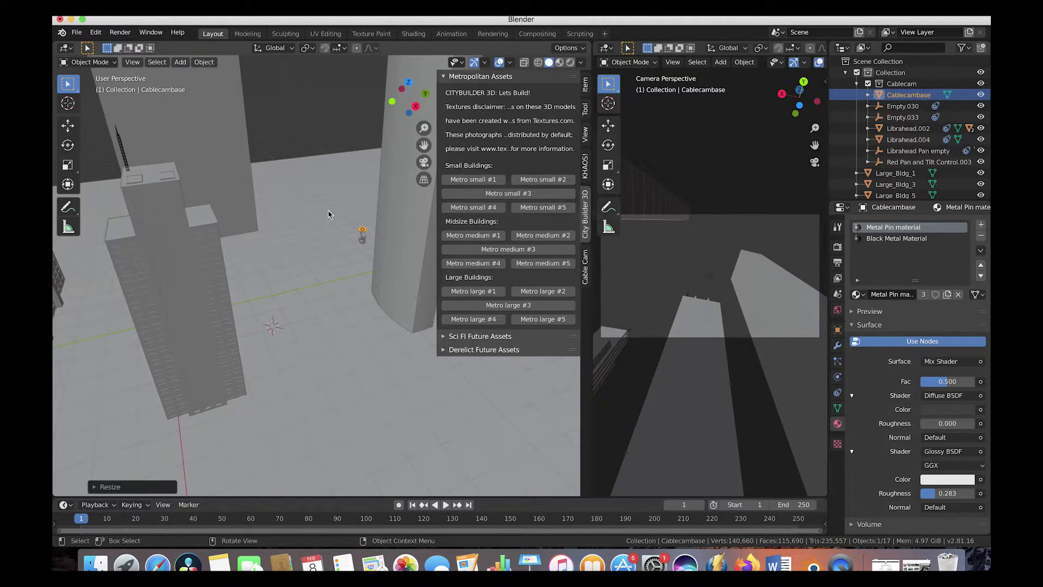
{"action": "scroll", "coordinate": [290, 264], "scroll_direction": "down", "scroll_amount": 3}
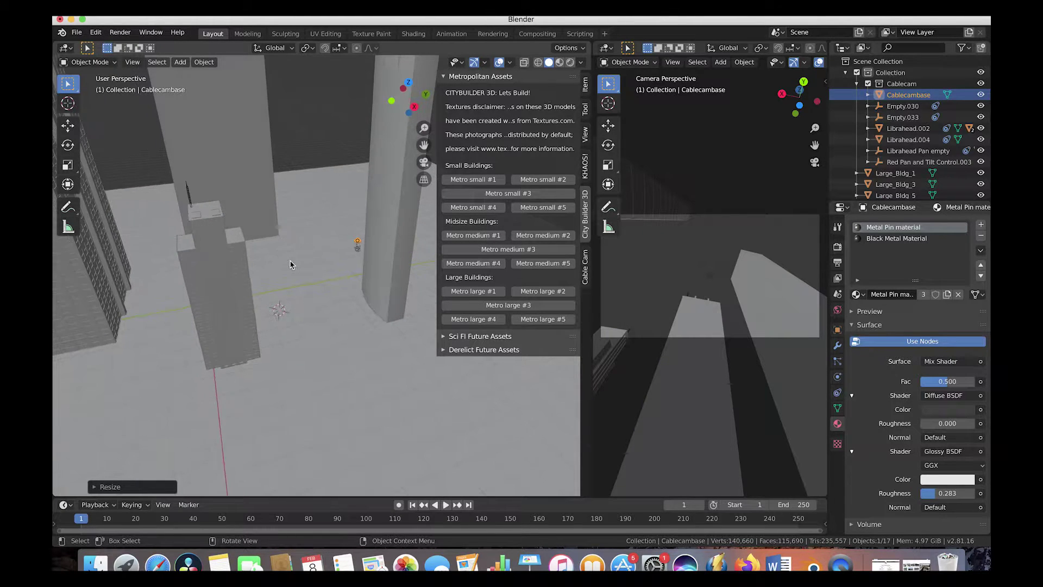
{"action": "key", "text": "g"}
{"action": "left_click", "coordinate": [315, 268]}
- Move Mid_Bldg_3 about 2.4 m along the Y axis and about -1.9 m along the X axis
{"action": "scroll", "coordinate": [313, 268], "scroll_direction": "right", "scroll_amount": 5}
{"action": "scroll", "coordinate": [313, 265], "scroll_direction": "right", "scroll_amount": 3}
{"action": "scroll", "coordinate": [234, 263], "scroll_direction": "right", "scroll_amount": 5}
{"action": "scroll", "coordinate": [167, 265], "scroll_direction": "right", "scroll_amount": 6}
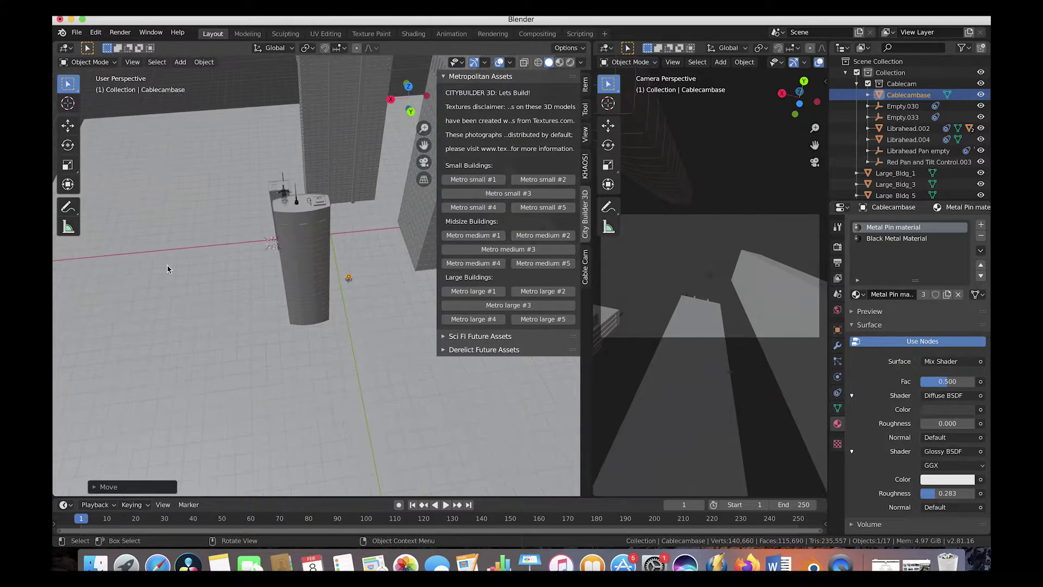
{"action": "scroll", "coordinate": [167, 268], "scroll_direction": "right", "scroll_amount": 7}
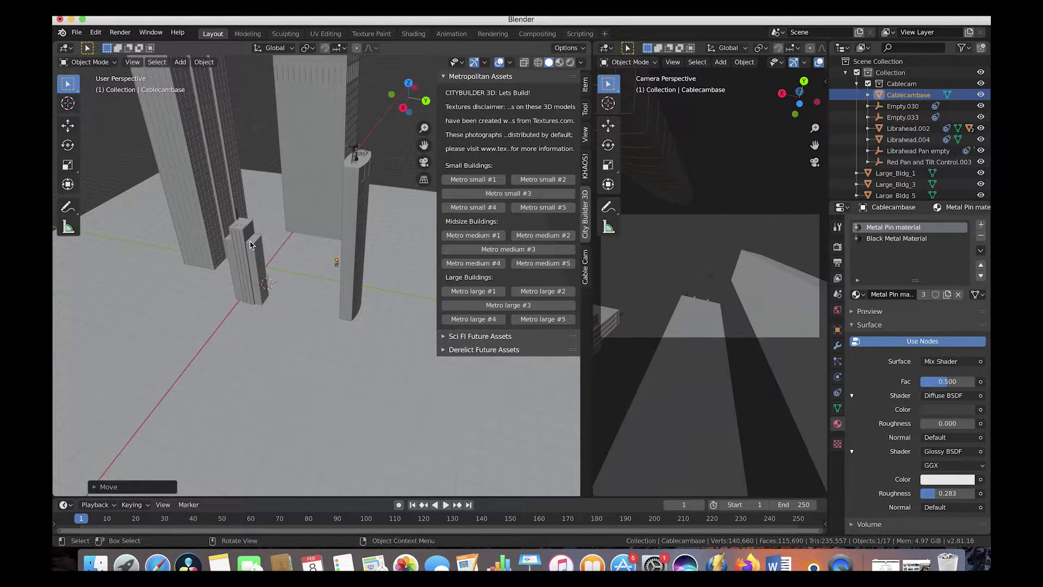
{"action": "left_click", "coordinate": [250, 245]}
{"action": "key", "text": "g"}
{"action": "key", "text": "y"}
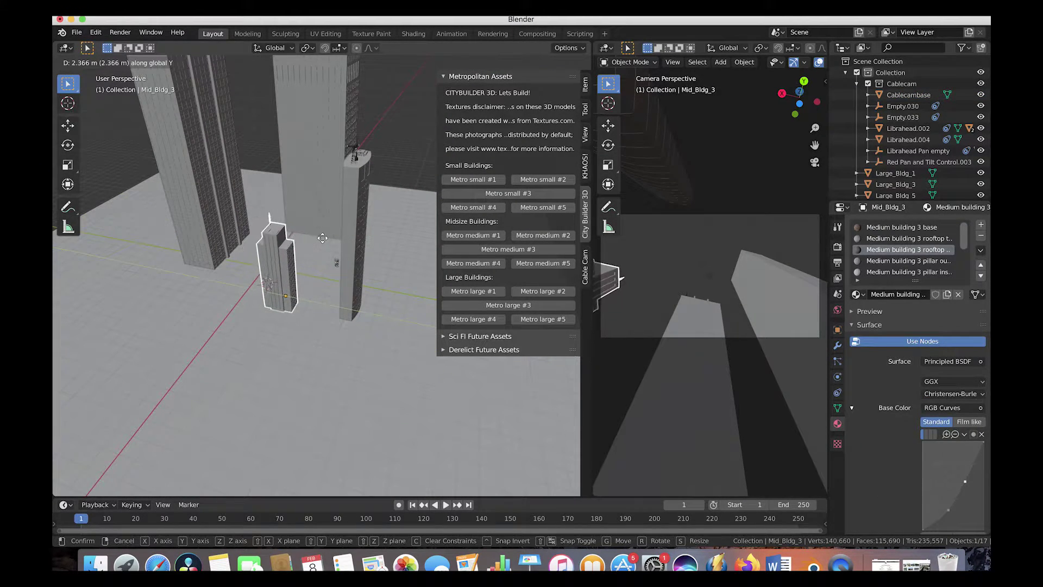
{"action": "left_click", "coordinate": [323, 239]}
{"action": "key", "text": "g"}
{"action": "key", "text": "x"}
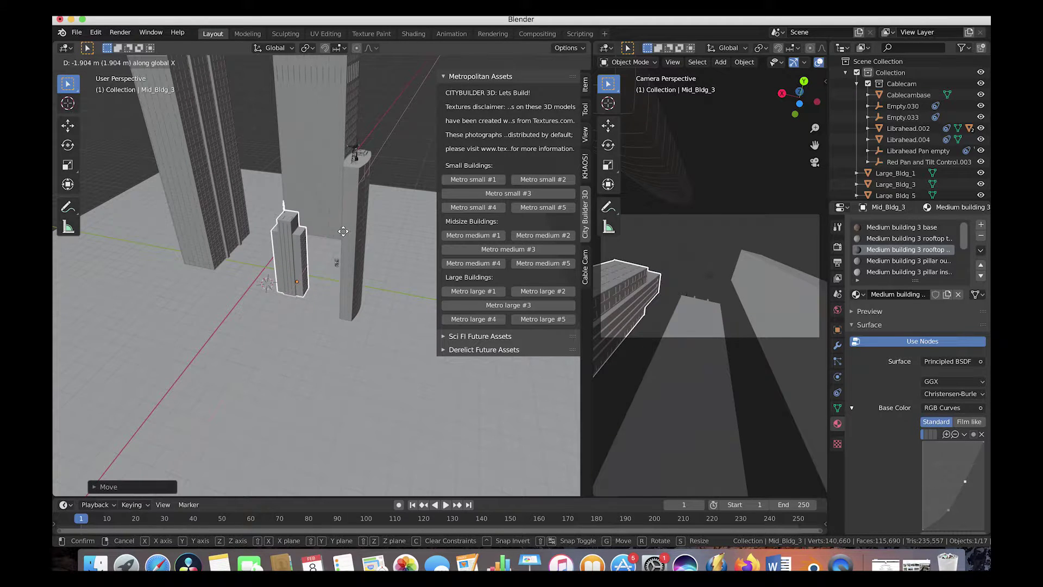
{"action": "left_click", "coordinate": [343, 233]}
- Shift Mid_Bldg_3 about 0.6 m further along the Y axis and scale it down to about 0.82
{"action": "key", "text": "g"}
{"action": "key", "text": "y"}
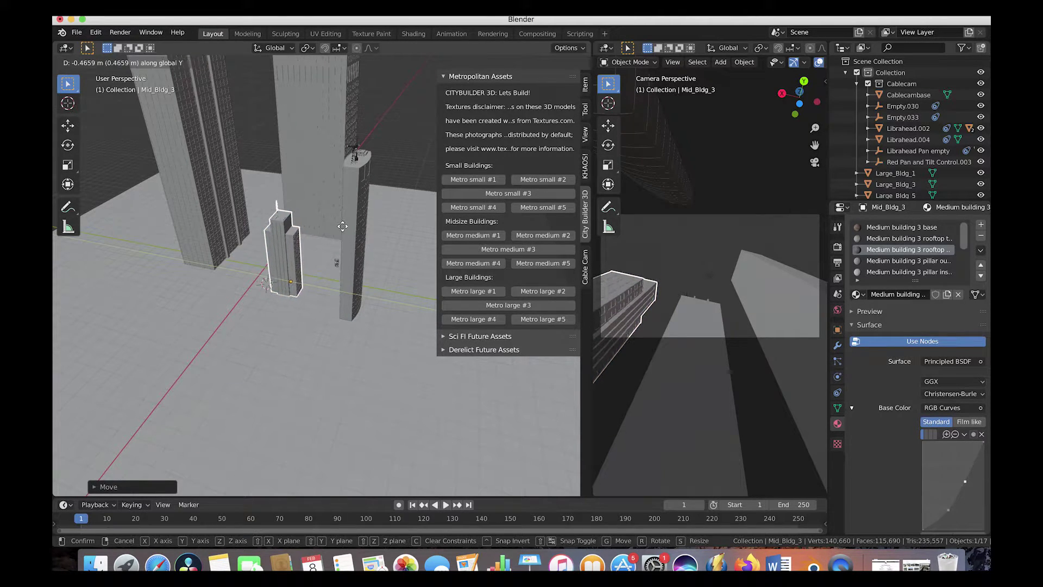
{"action": "left_click", "coordinate": [333, 305]}
{"action": "key", "text": "s"}
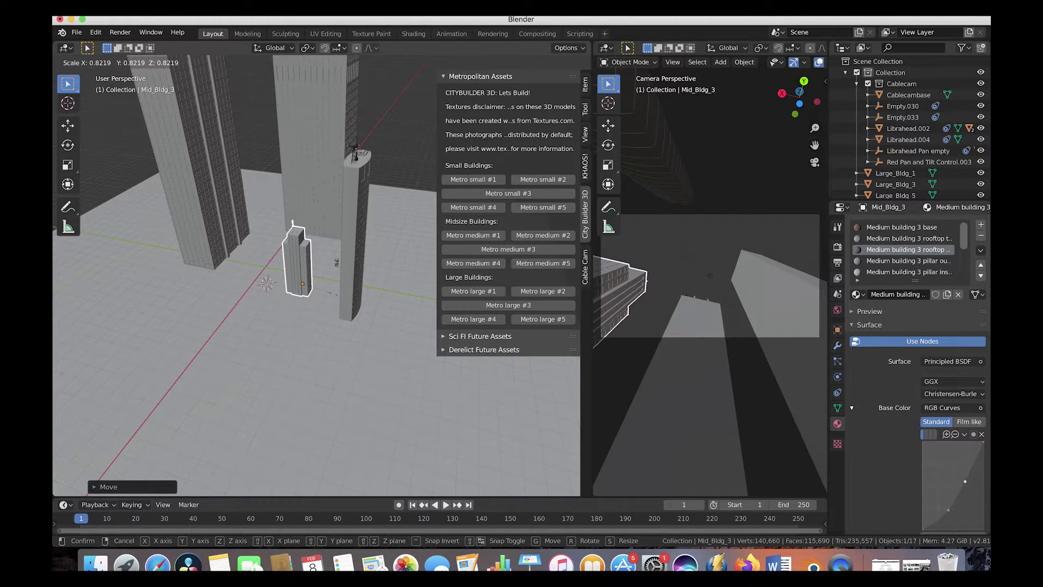
{"action": "left_click", "coordinate": [334, 294]}
- Select the curved tower Large_Bldg_3 and move it about -11 m along the Y axis, across to the other side of Mid_Bldg_3
{"action": "middle_click_drag", "start_coordinate": [364, 165], "coordinate": [346, 162]}
{"action": "left_click", "coordinate": [342, 186]}
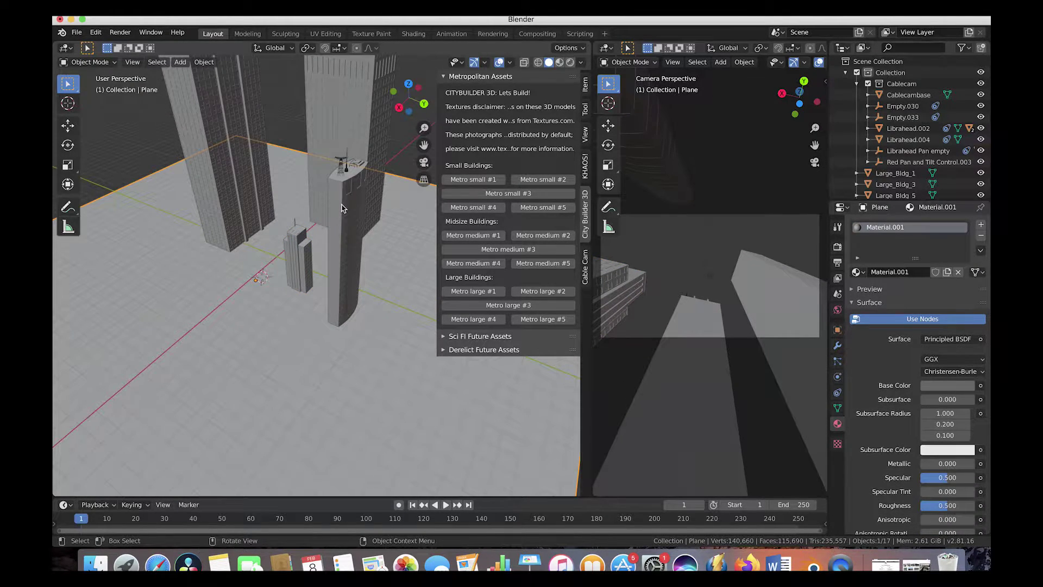
{"action": "left_click", "coordinate": [341, 208]}
{"action": "key", "text": "g"}
{"action": "key", "text": "y"}
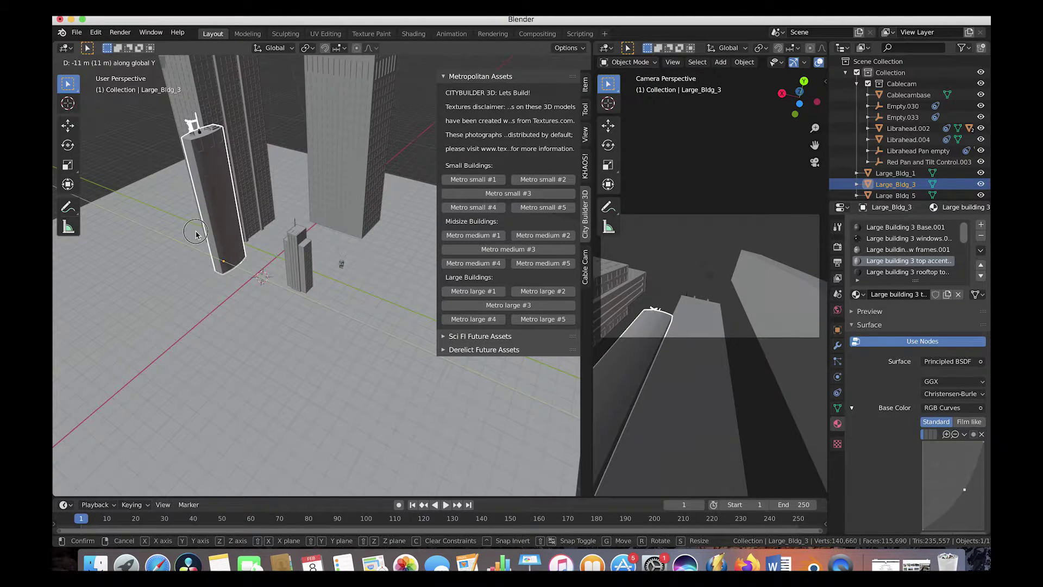
{"action": "left_click", "coordinate": [196, 235]}
- Rotate Large_Bldg_3 around the Z axis and move it along the X axis in front of the neighbouring large tower
{"action": "key", "text": "r"}
{"action": "key", "text": "z"}
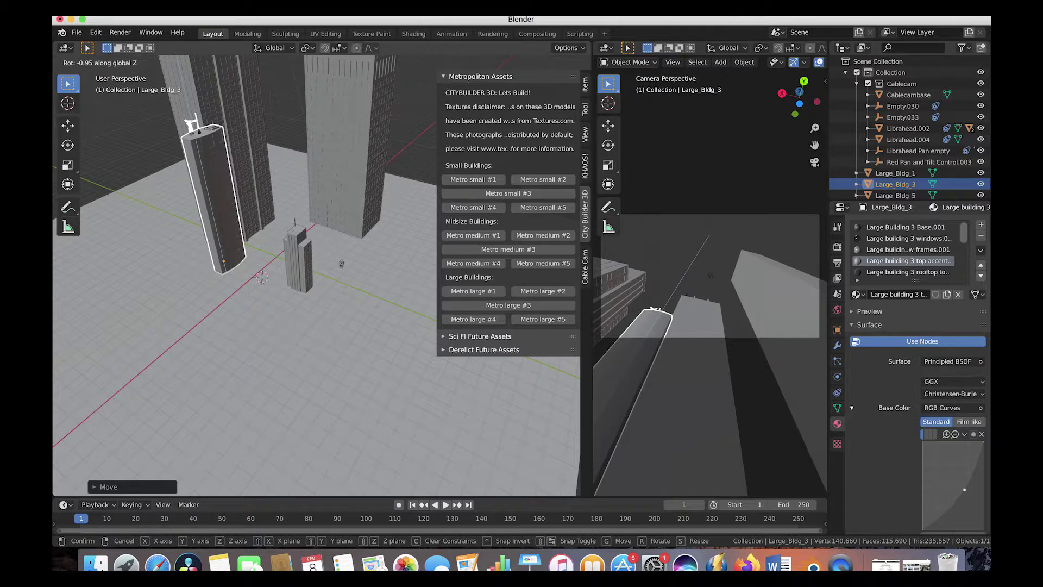
{"action": "left_click", "coordinate": [262, 213]}
{"action": "key", "text": "g"}
{"action": "key", "text": "y"}
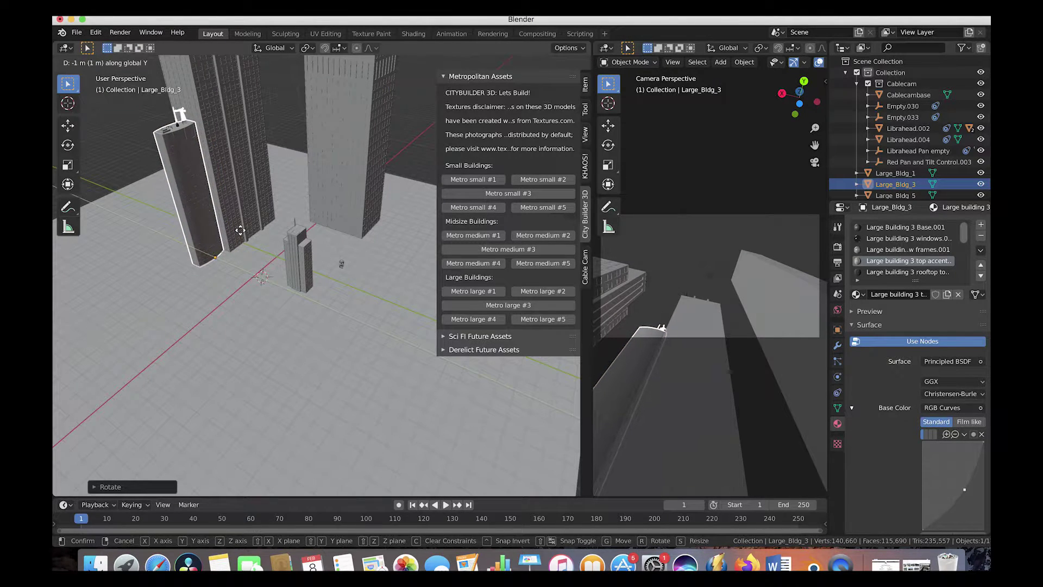
{"action": "key", "text": "x"}
{"action": "left_click", "coordinate": [223, 247]}
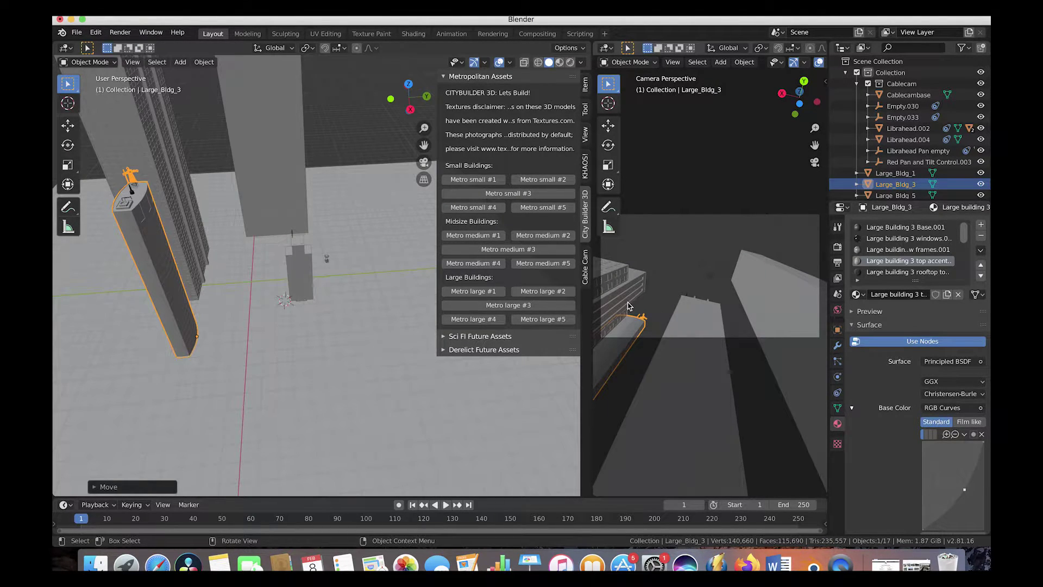
- Select the Red Pan and Tilt Control and move it slightly to adjust the camera's aim between the towers
{"action": "scroll", "coordinate": [643, 296], "scroll_direction": "up", "scroll_amount": 2}
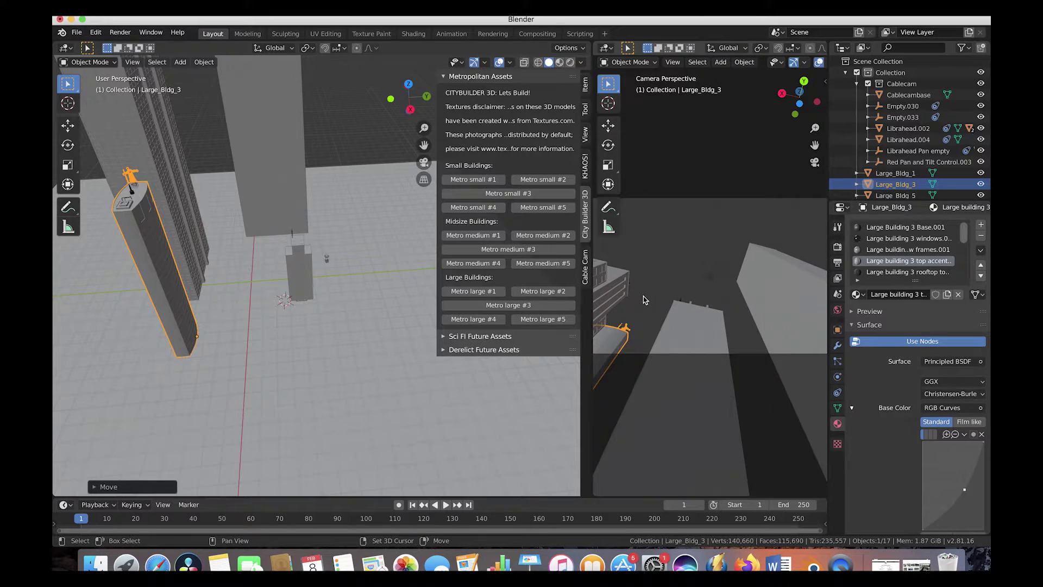
{"action": "left_click", "coordinate": [712, 277]}
{"action": "key", "text": "g"}
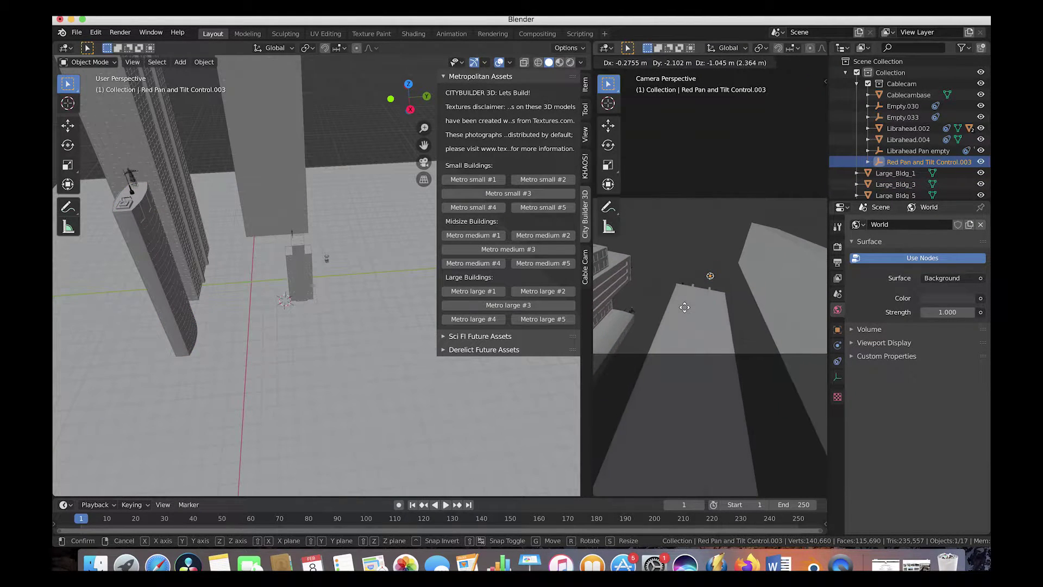
{"action": "left_click", "coordinate": [609, 334]}
- Move Large_Bldg_3 about 1.5 m so that more of it shows in the camera view
{"action": "left_click", "coordinate": [609, 334]}
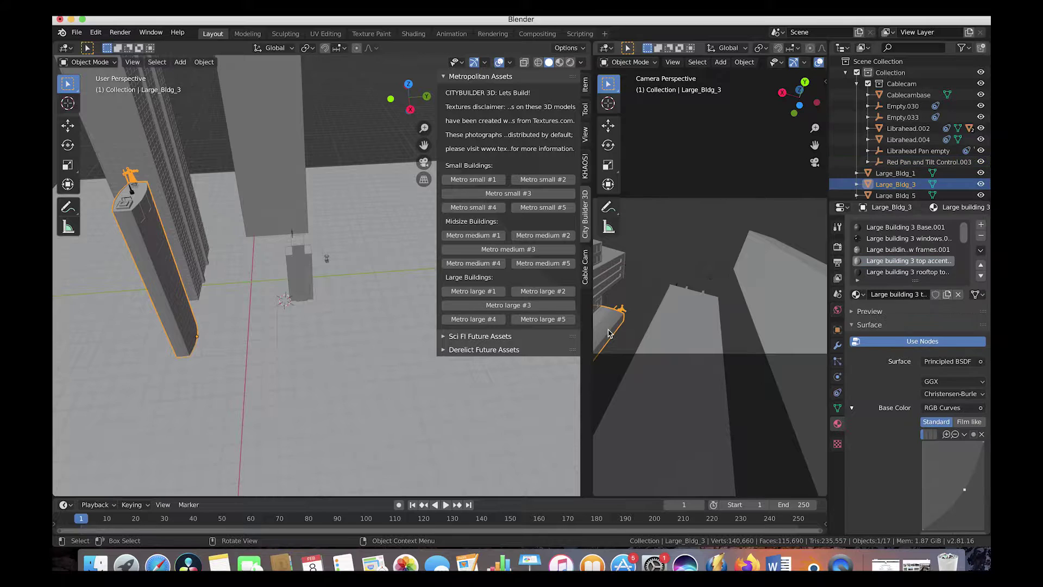
{"action": "key", "text": "g"}
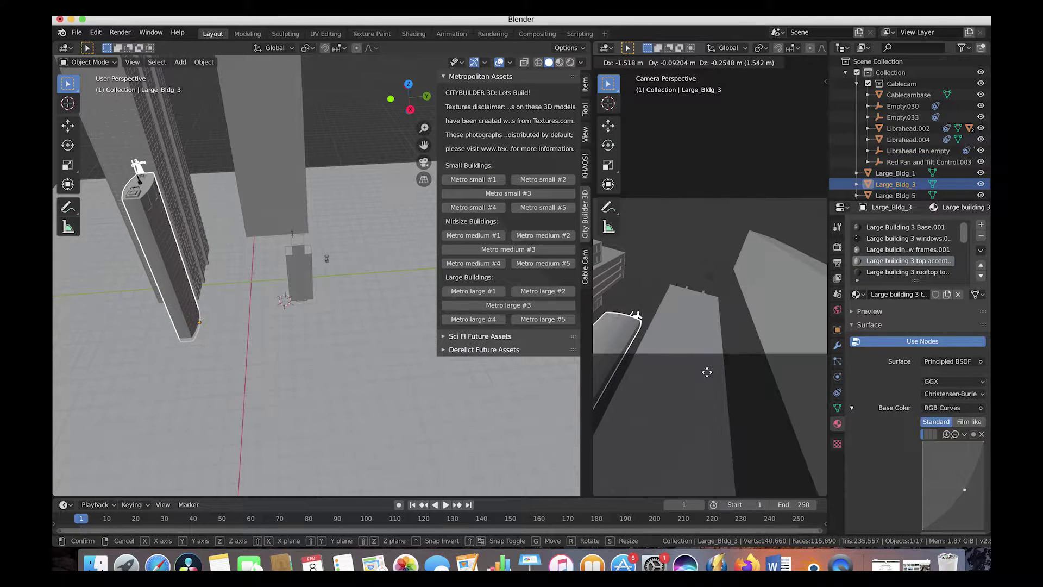
{"action": "left_click", "coordinate": [695, 368]}
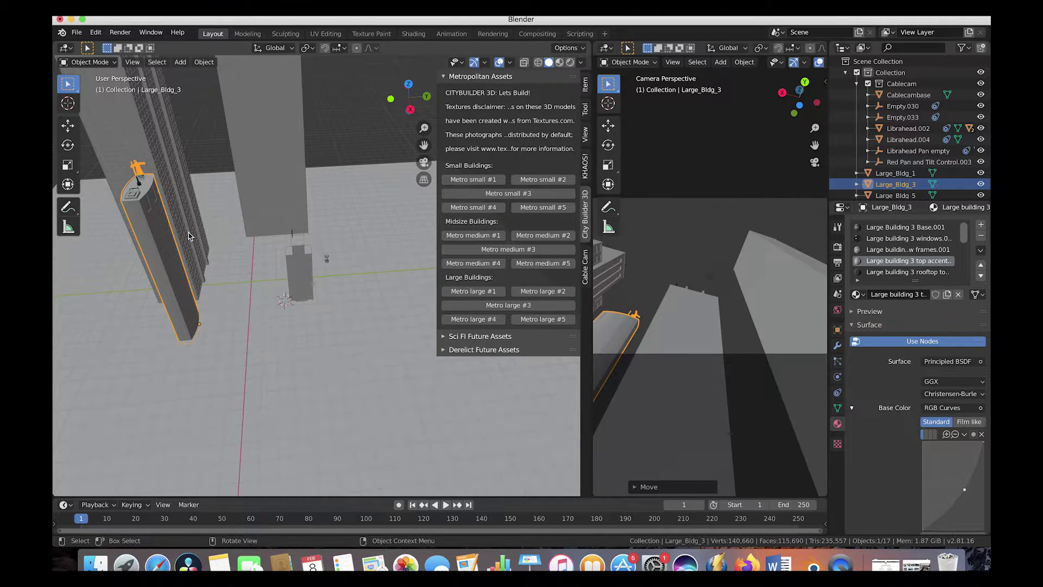
- Hide the viewport sidebar and set the animation's end frame to 100
{"action": "scroll", "coordinate": [188, 236], "scroll_direction": "down", "scroll_amount": 5}
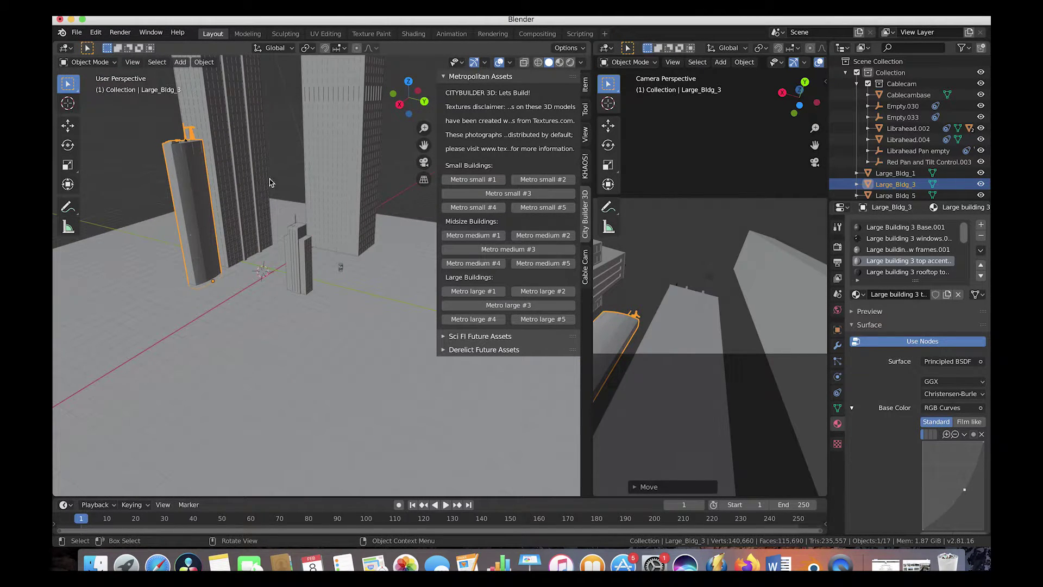
{"action": "key", "text": "n"}
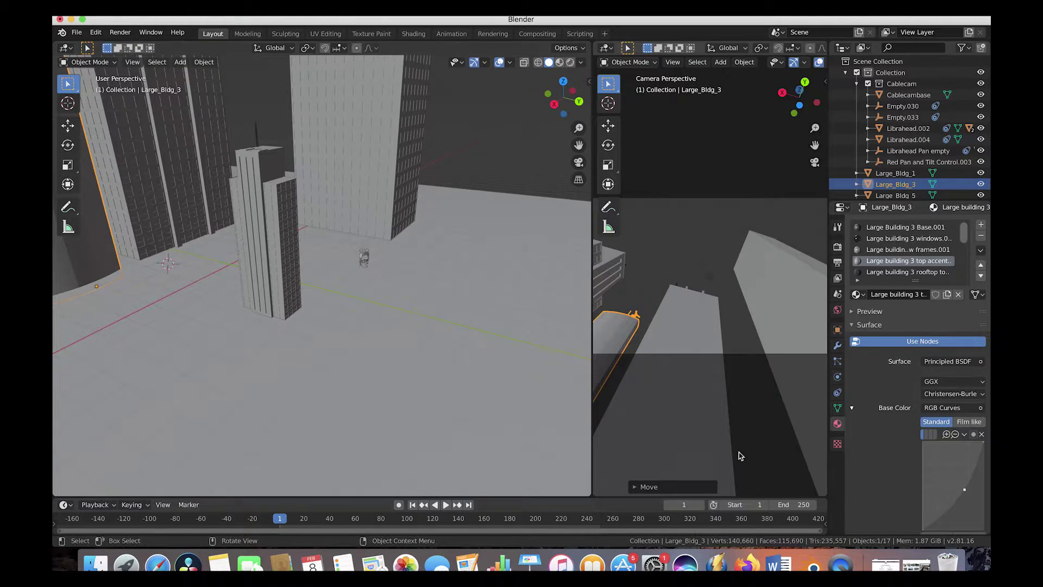
{"action": "double_click", "coordinate": [795, 506]}
{"action": "type", "text": "100"}
{"action": "key", "text": "Return"}
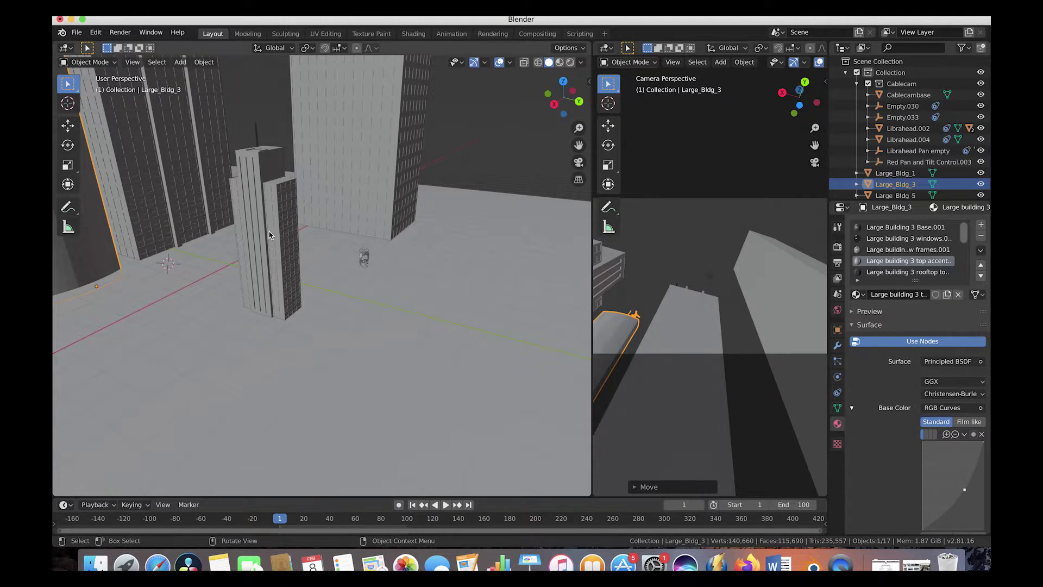
- Move the Cablecambase along the positive Y axis away from Mid_Bldg_3 and insert a LocRotScale keyframe at frame 1
{"action": "scroll", "coordinate": [299, 194], "scroll_direction": "down", "scroll_amount": 10}
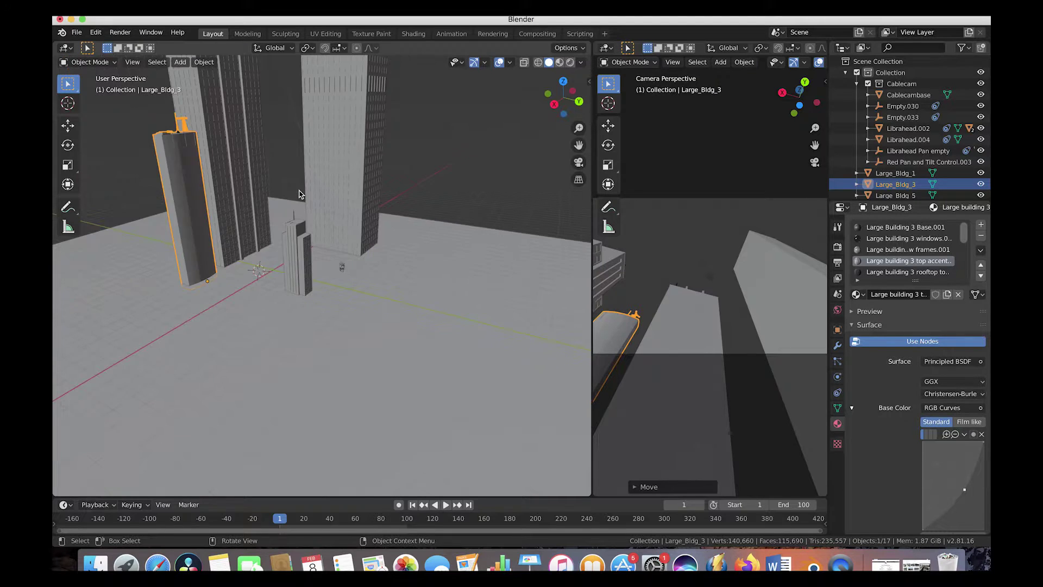
{"action": "scroll", "coordinate": [365, 322], "scroll_direction": "up", "scroll_amount": 8}
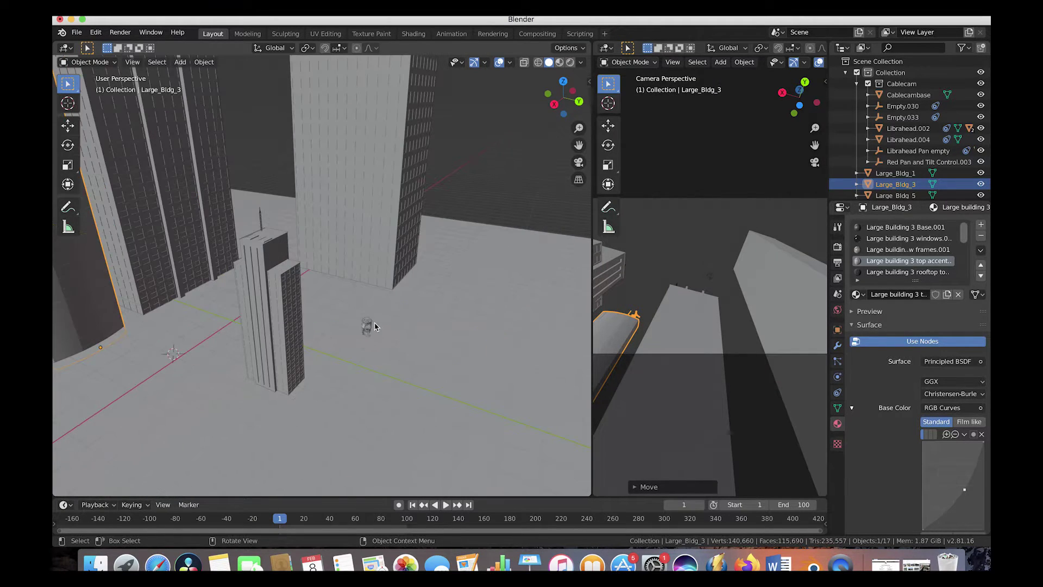
{"action": "left_click", "coordinate": [367, 324]}
{"action": "scroll", "coordinate": [367, 325], "scroll_direction": "down", "scroll_amount": 2}
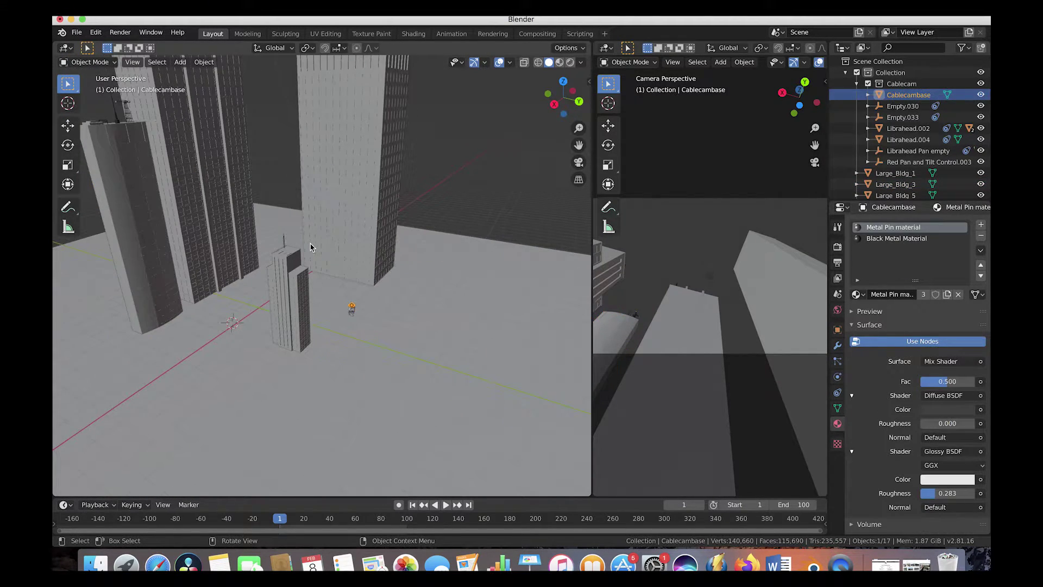
{"action": "key", "text": "g"}
{"action": "key", "text": "y"}
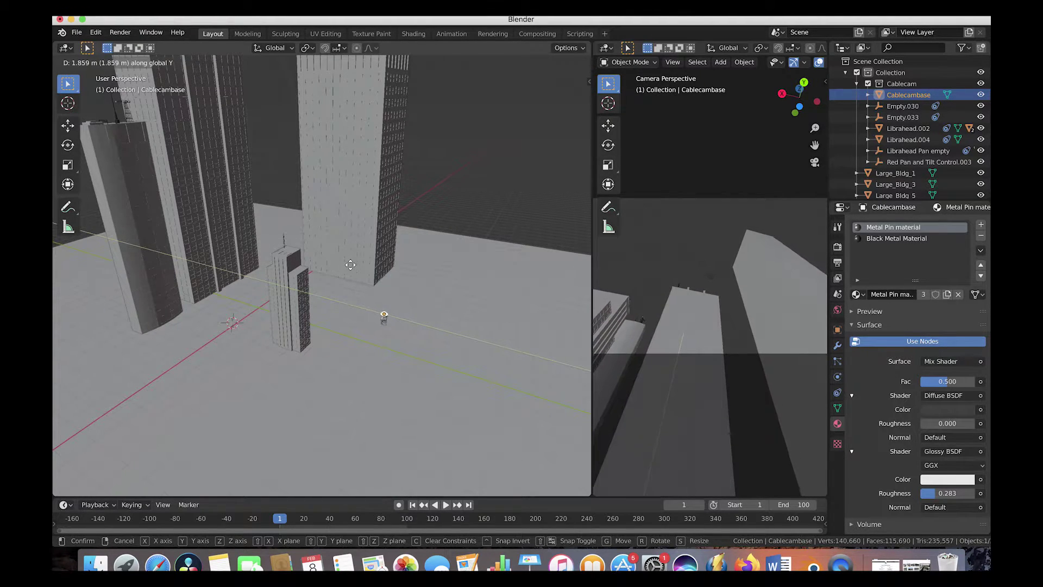
{"action": "left_click", "coordinate": [405, 256]}
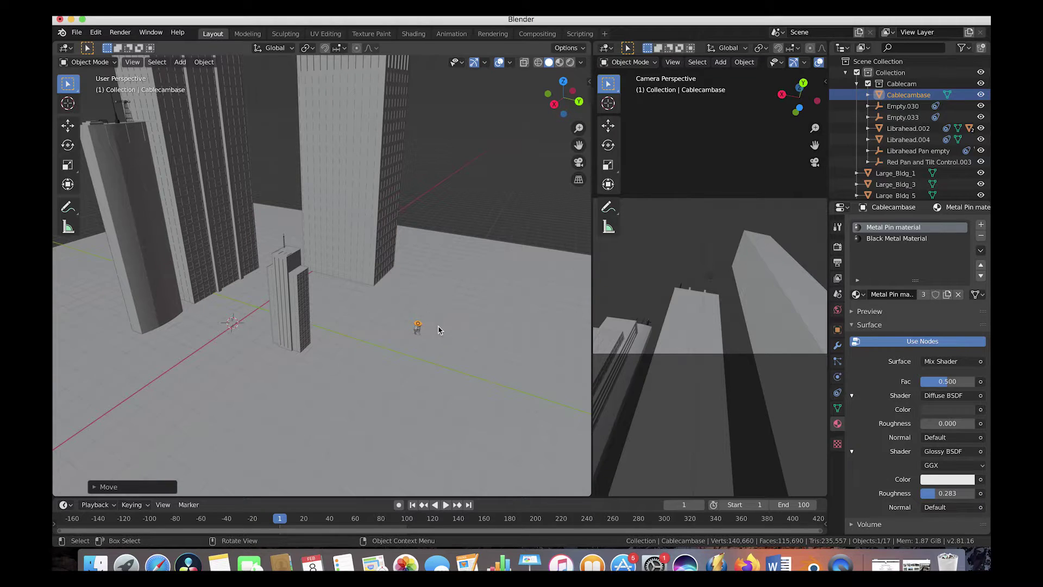
{"action": "key", "text": "i"}
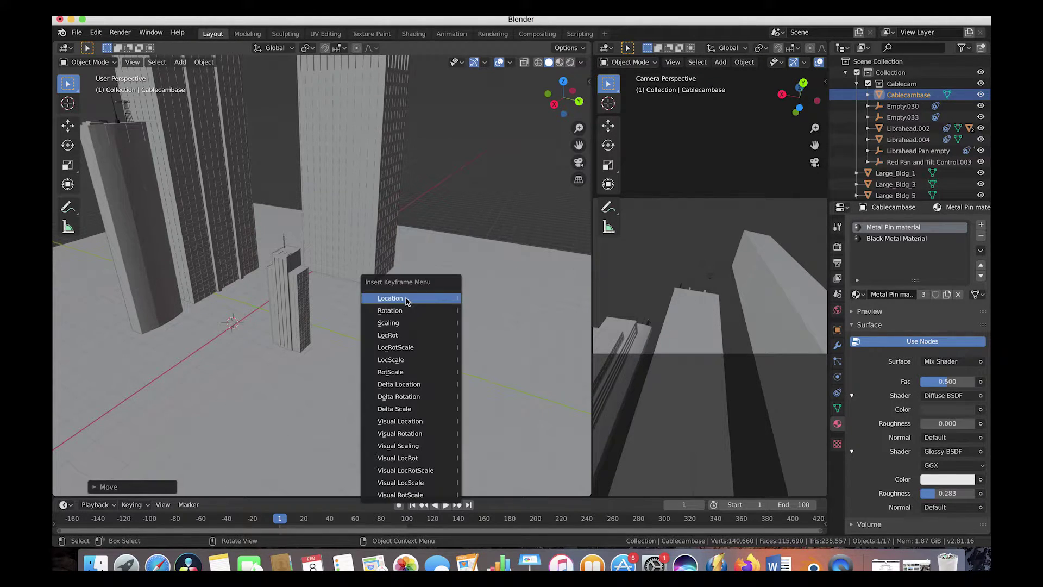
{"action": "left_click", "coordinate": [404, 348]}
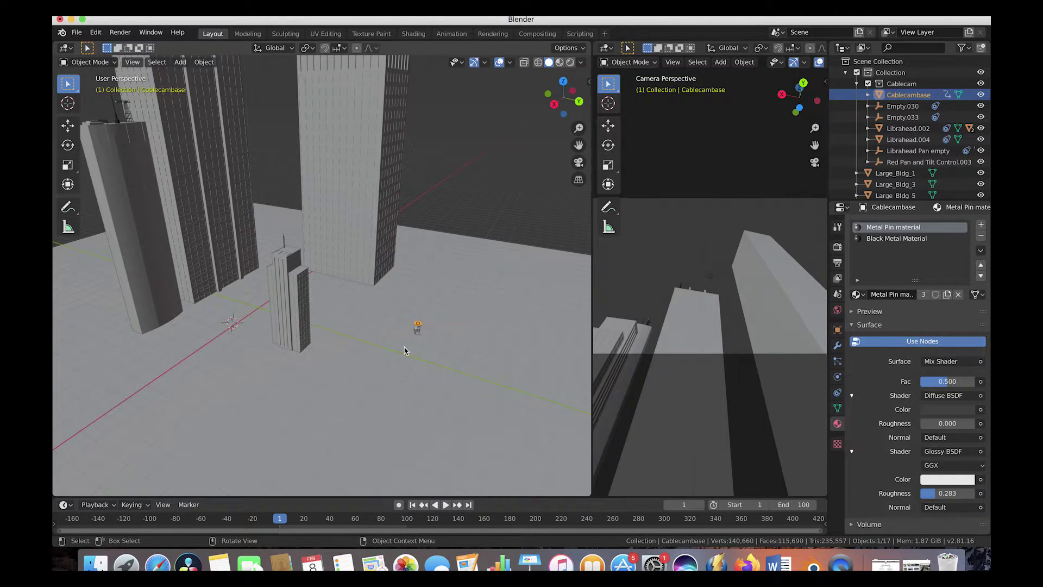
- At frame 100, move the Cablecambase back along the Y axis toward Mid_Bldg_3 and insert a LocRotScale keyframe
{"action": "left_click", "coordinate": [471, 505]}
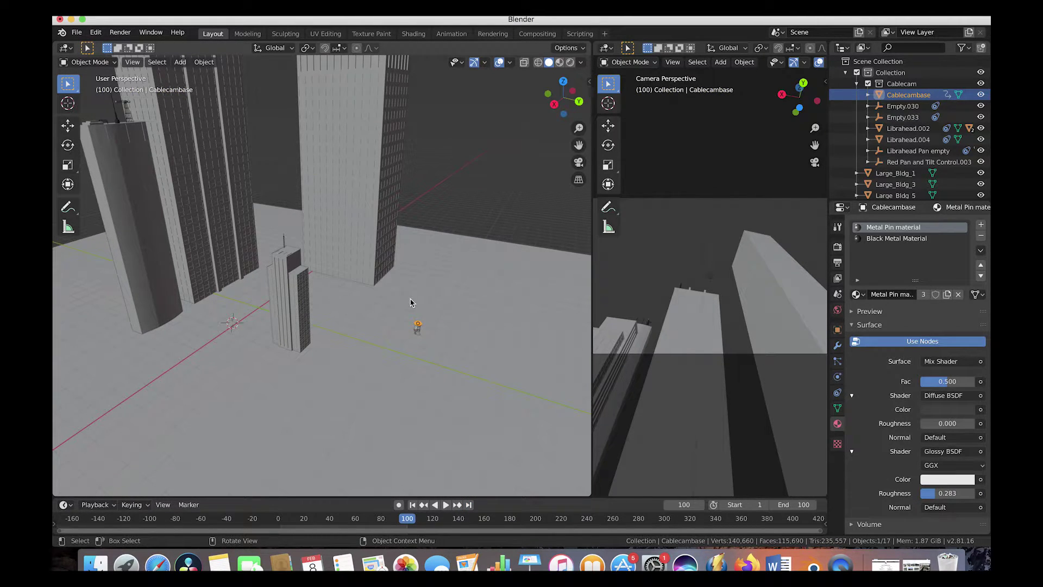
{"action": "key", "text": "g"}
{"action": "key", "text": "y"}
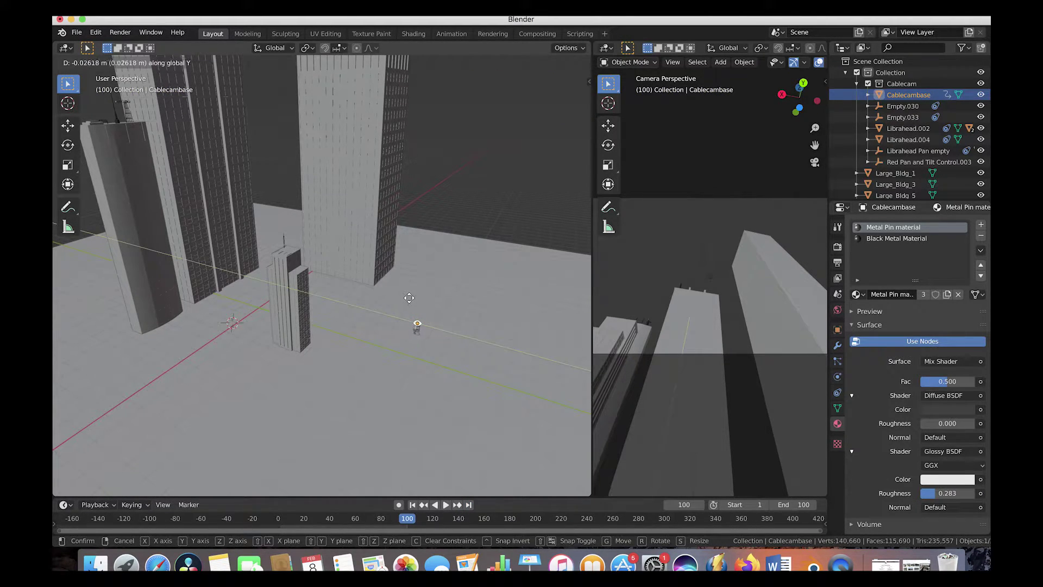
{"action": "left_click", "coordinate": [347, 292]}
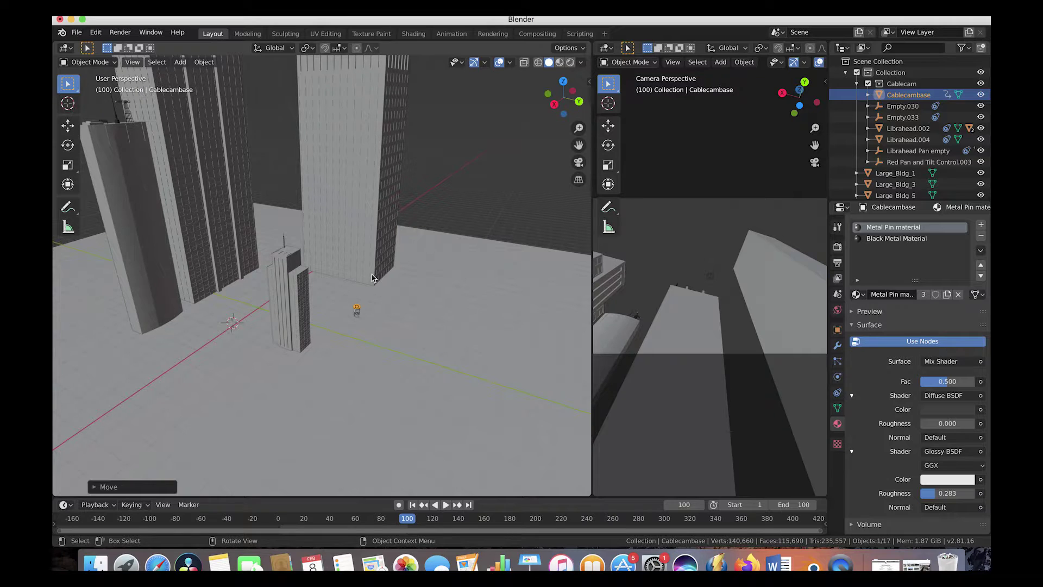
{"action": "key", "text": "i"}
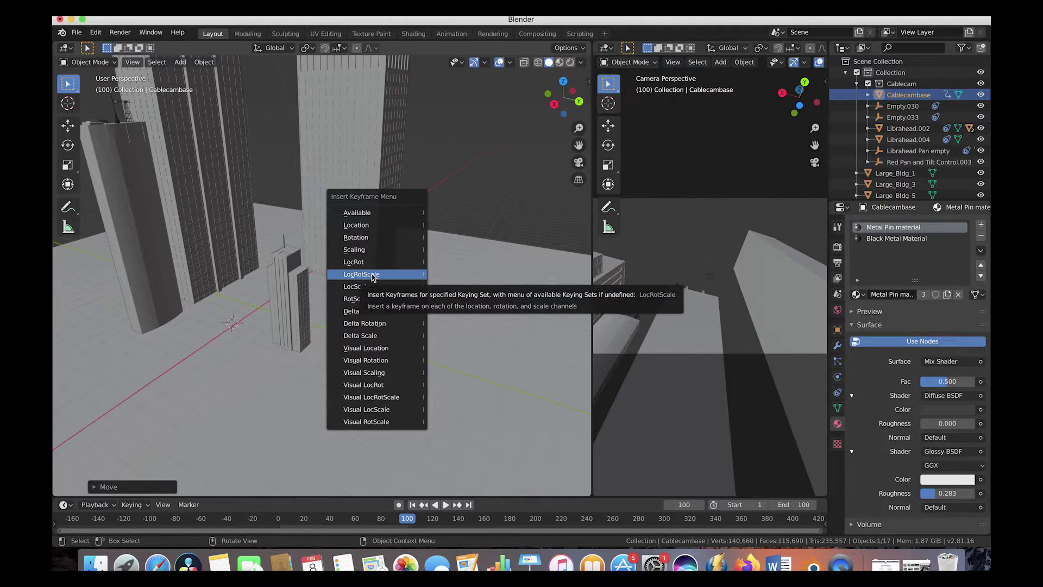
{"action": "left_click", "coordinate": [373, 275]}
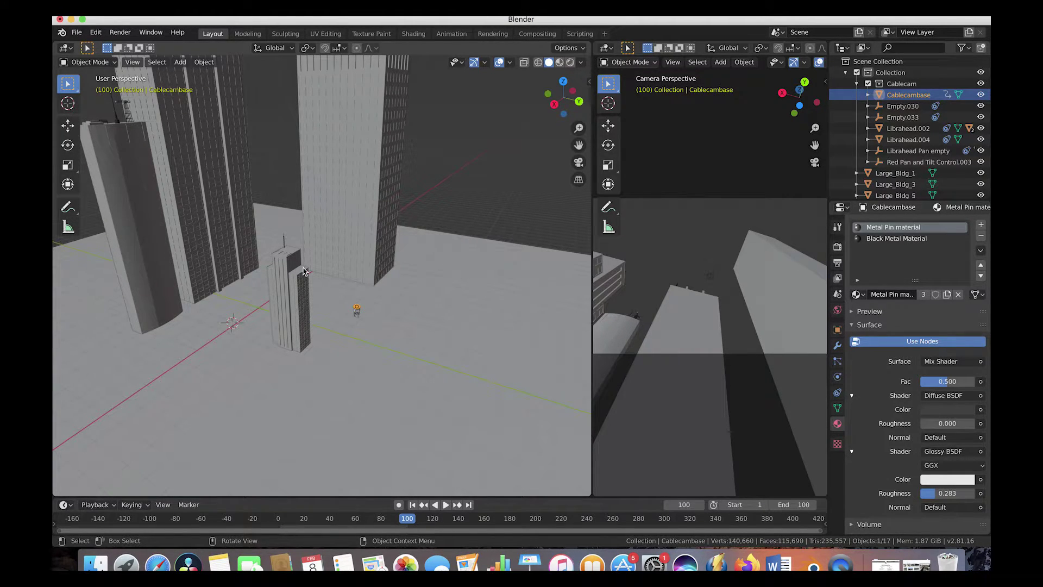
- Play and scrub the camera animation to frame 44, then select the Red Pan and Tilt Control above the towers
{"action": "left_click", "coordinate": [284, 521]}
{"action": "key", "text": "space"}
{"action": "left_click_drag", "start_coordinate": [285, 521], "coordinate": [333, 537]}
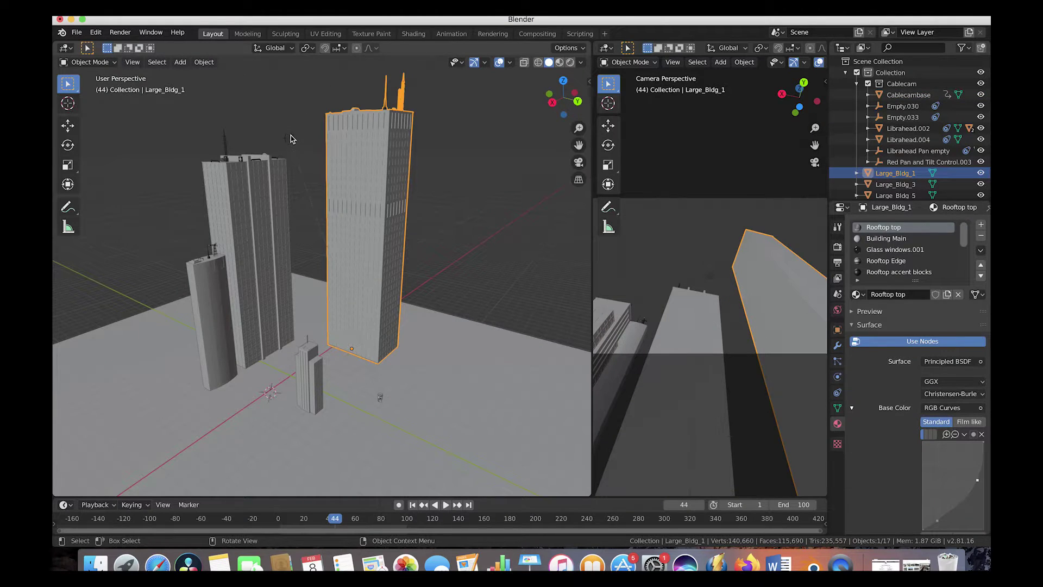
{"action": "left_click", "coordinate": [290, 140]}
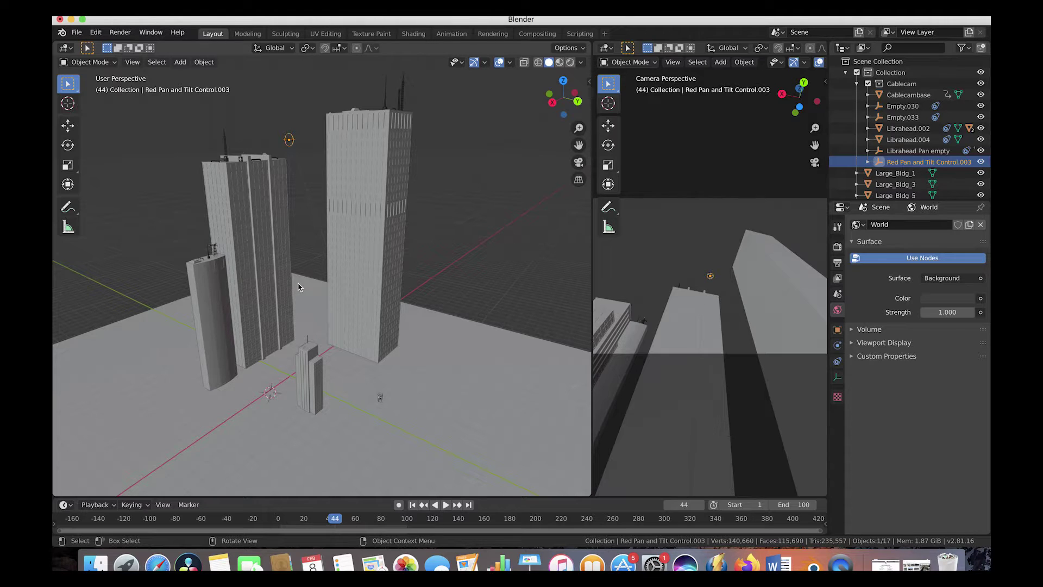
{"action": "middle_click_drag", "start_coordinate": [297, 287], "coordinate": [288, 264]}
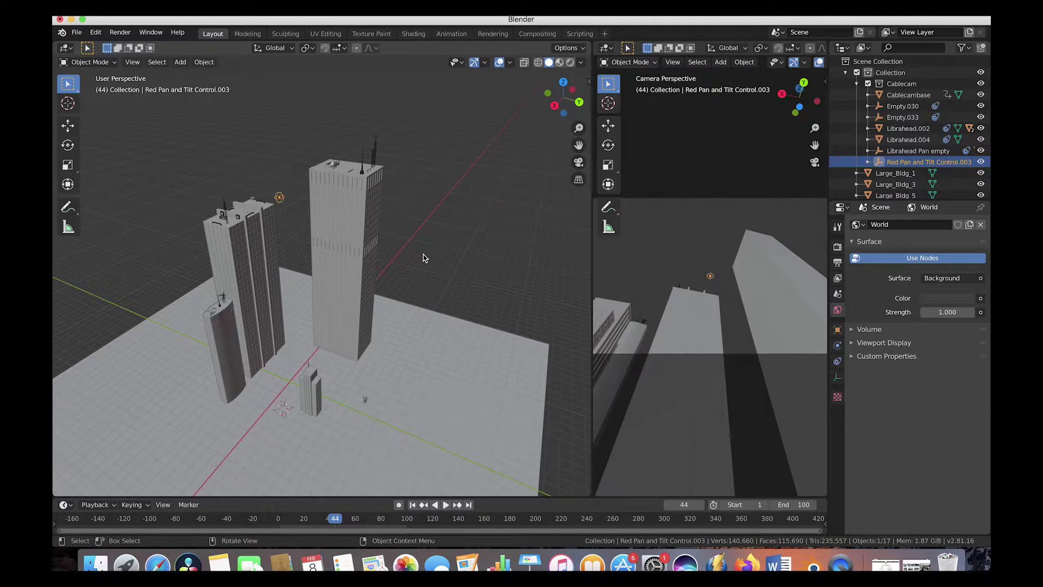
- Switch to Finder and open the sky image storm-clouds-3499982_1920.jpg from the Recent dowloads folder
{"action": "left_click", "coordinate": [96, 565]}
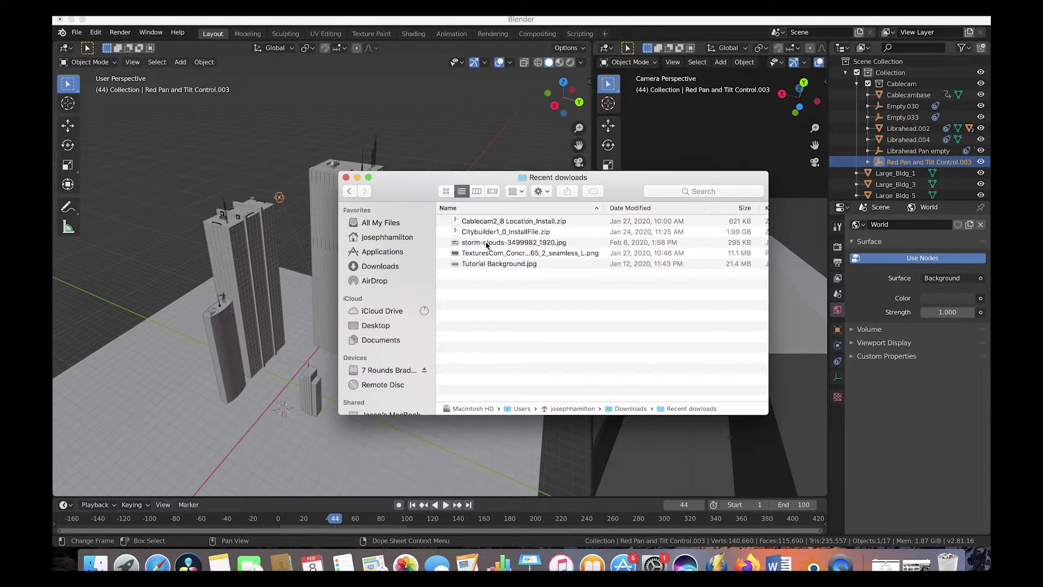
{"action": "double_click", "coordinate": [487, 242]}
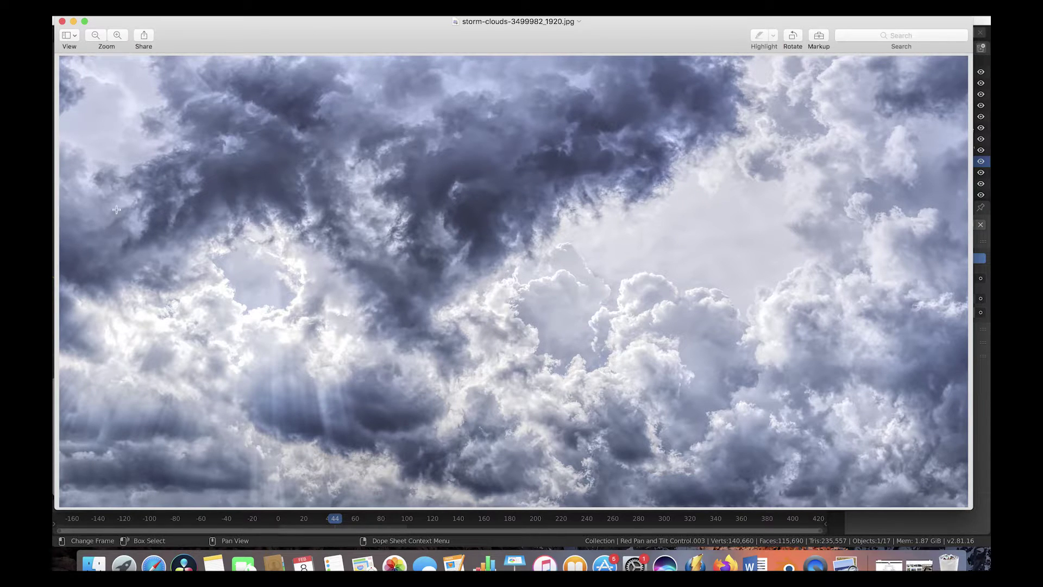
- Switch back to Blender and look up the Import Images as Planes add-on in the preferences by searching for "image"
{"action": "key", "text": "super+q"}
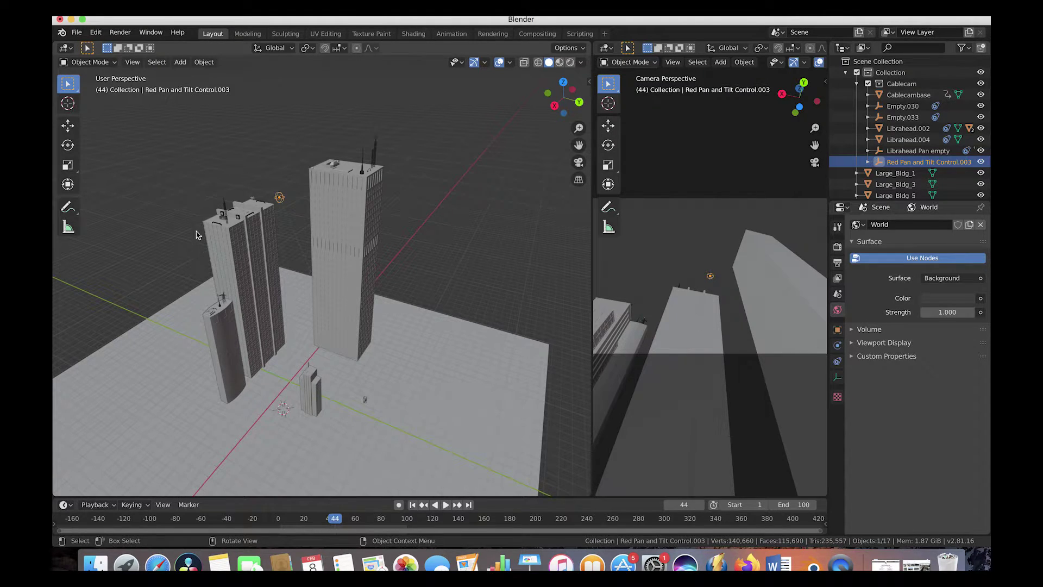
{"action": "left_click", "coordinate": [77, 32]}
{"action": "mouse_move", "coordinate": [136, 183]}
{"action": "left_click", "coordinate": [96, 33]}
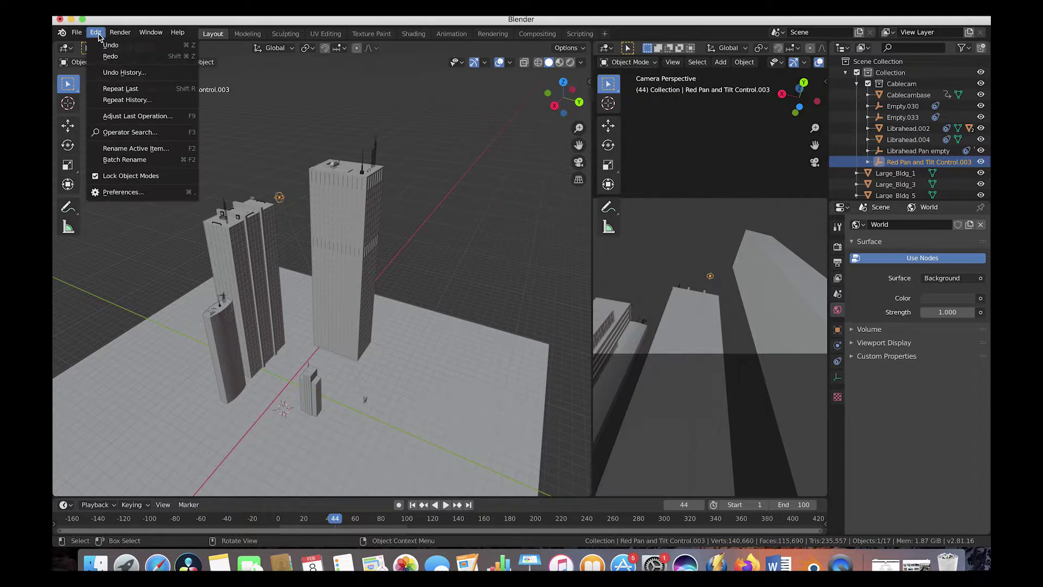
{"action": "left_click", "coordinate": [130, 193]}
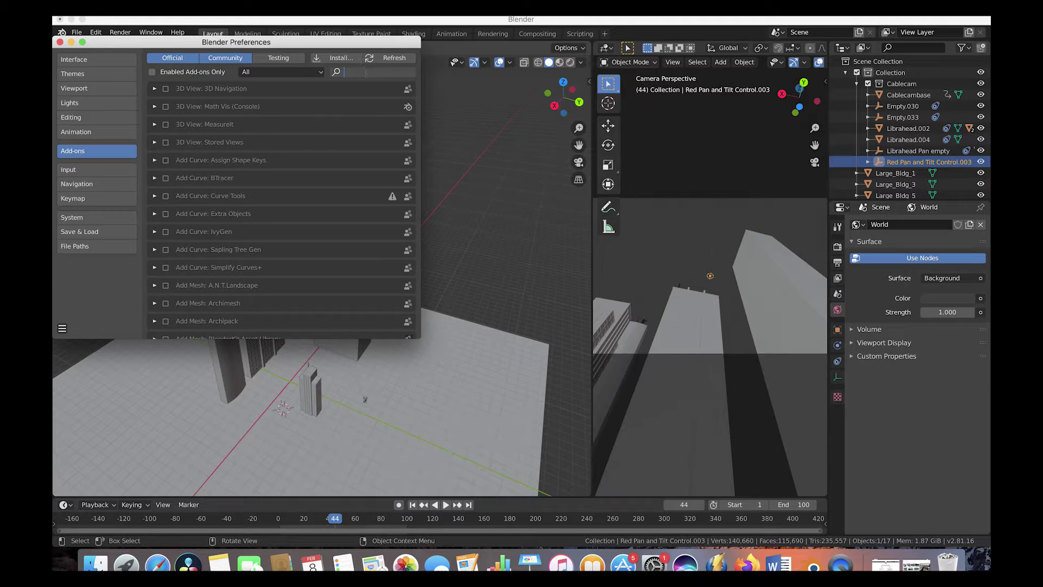
{"action": "type", "text": "imag"}
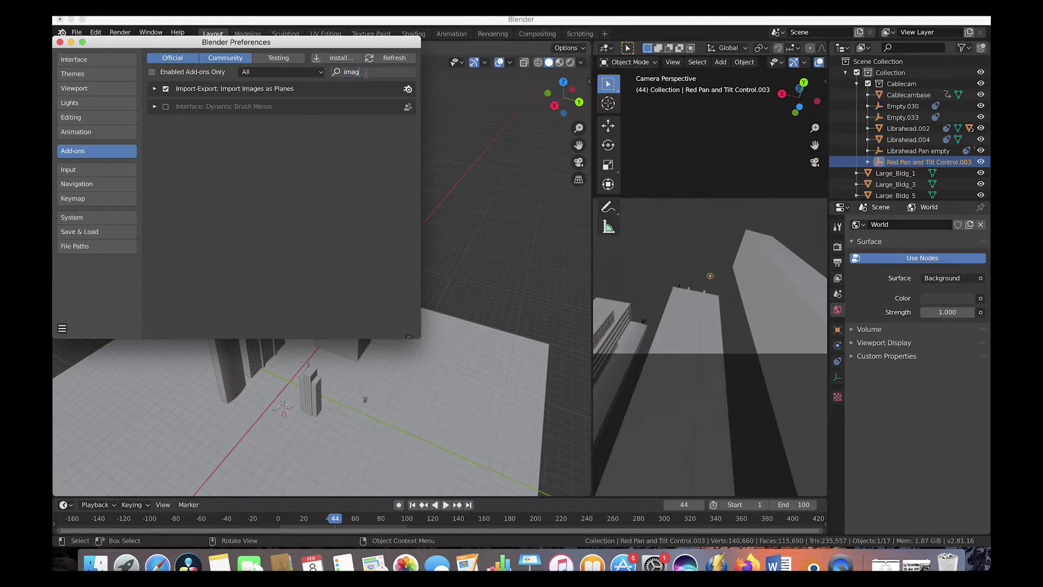
{"action": "type", "text": "e"}
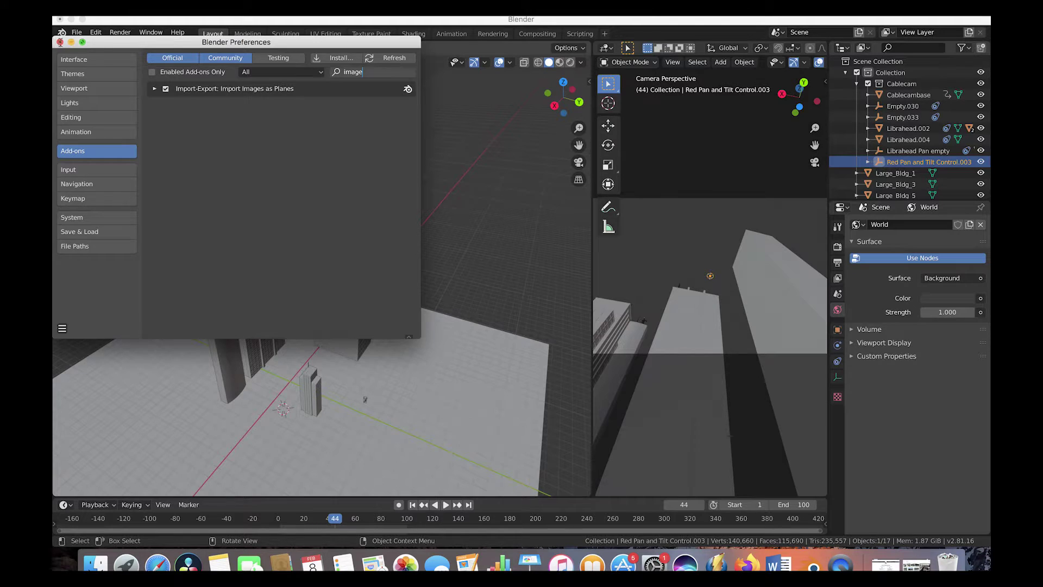
{"action": "left_click", "coordinate": [60, 42]}
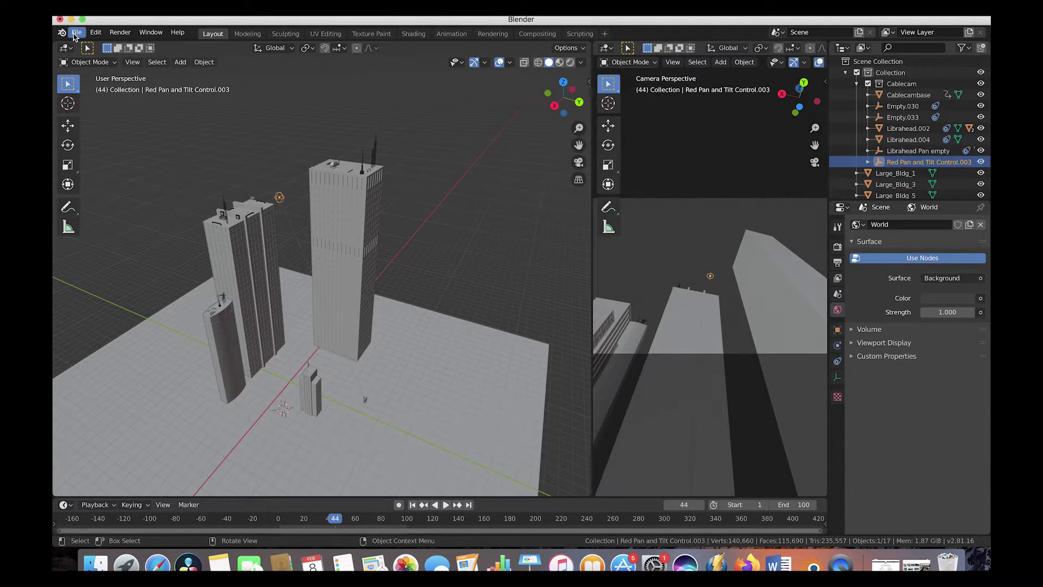
- Import storm-clouds-3499982_1920.jpg from the Recent dowloads folder as an image plane, keeping the default import options
{"action": "left_click", "coordinate": [76, 34]}
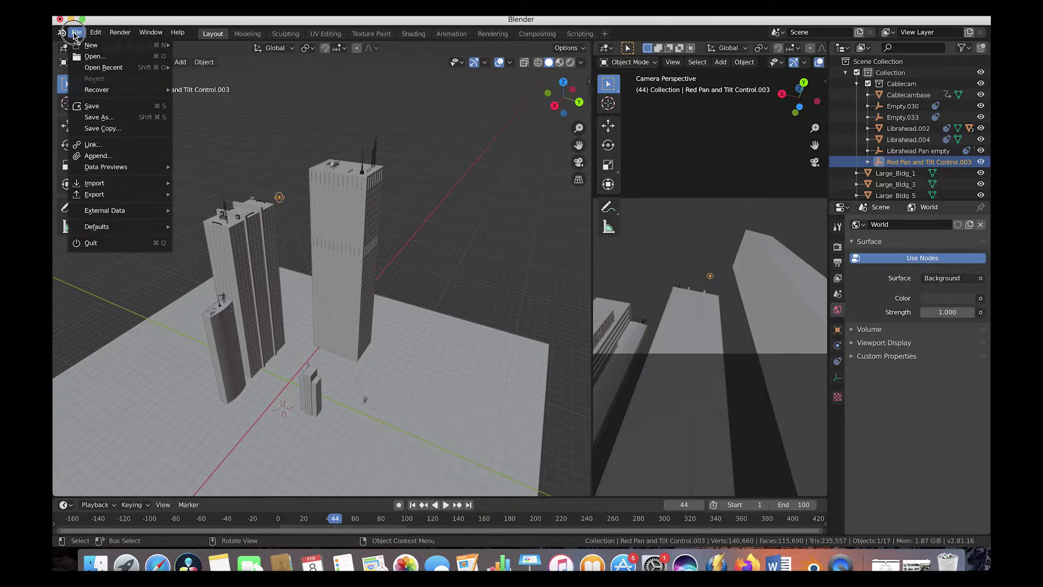
{"action": "mouse_move", "coordinate": [105, 187]}
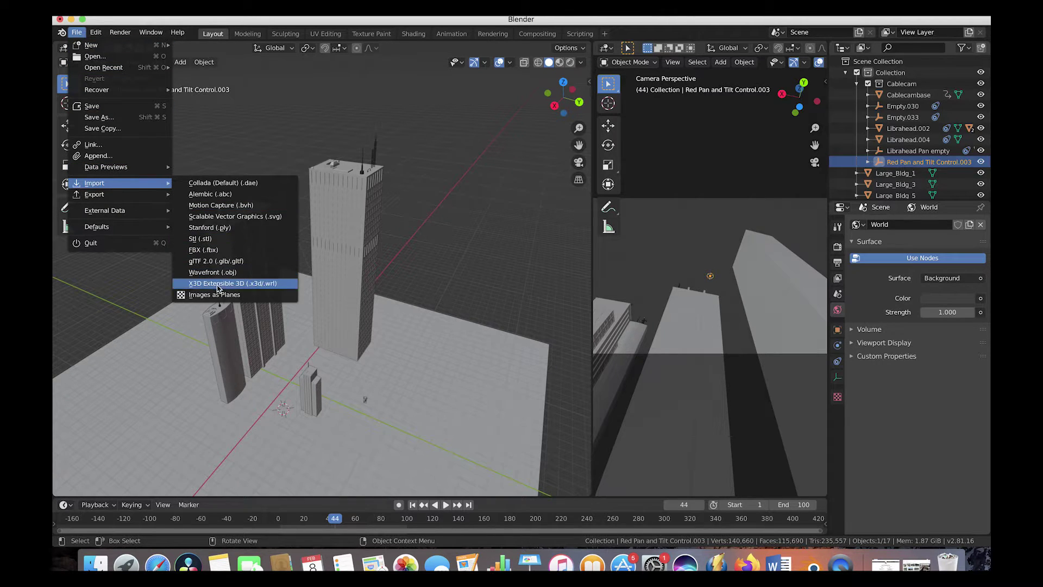
{"action": "left_click", "coordinate": [214, 294]}
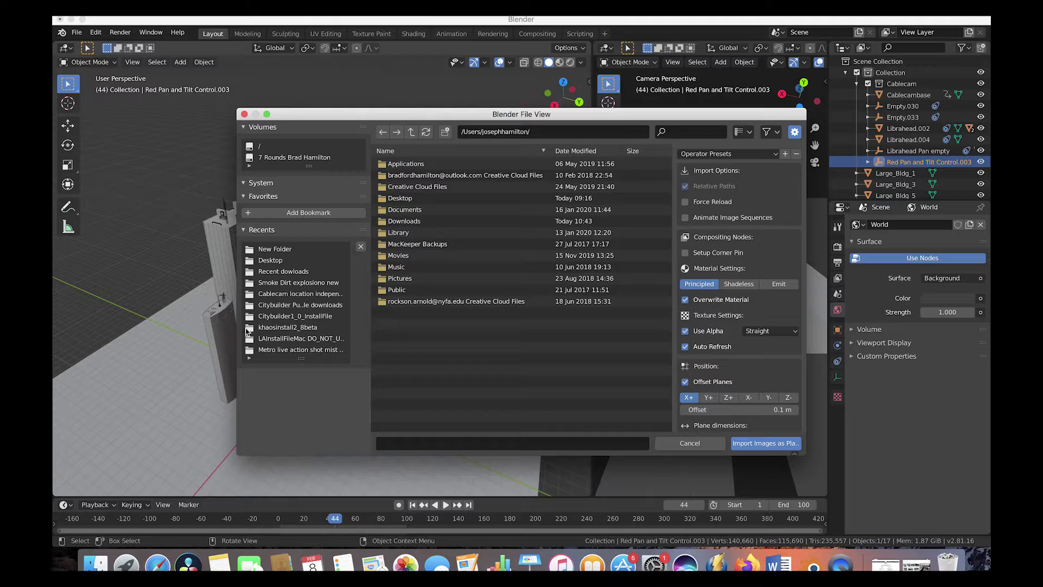
{"action": "left_click", "coordinate": [277, 272]}
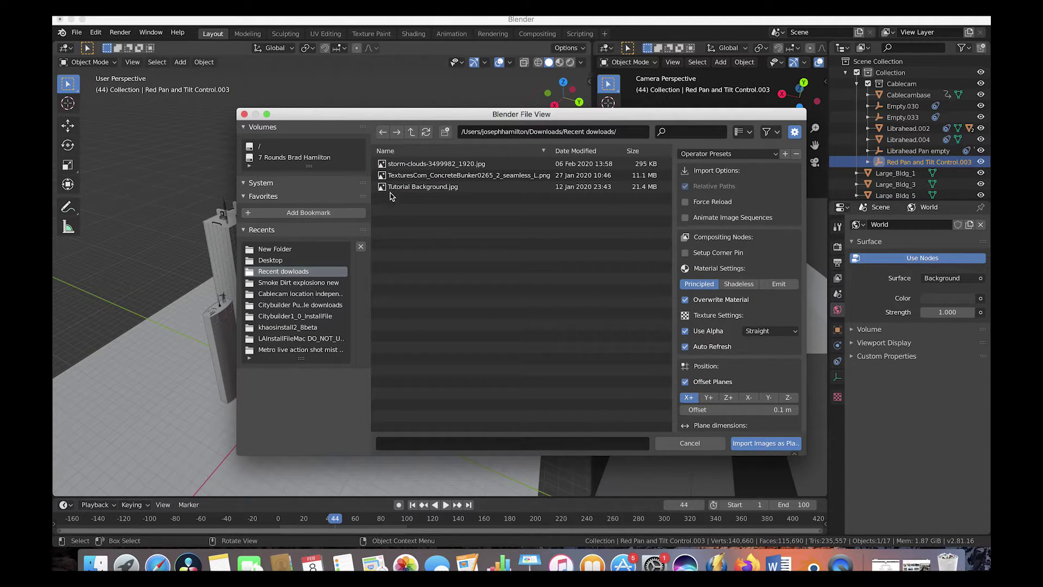
{"action": "left_click", "coordinate": [398, 165]}
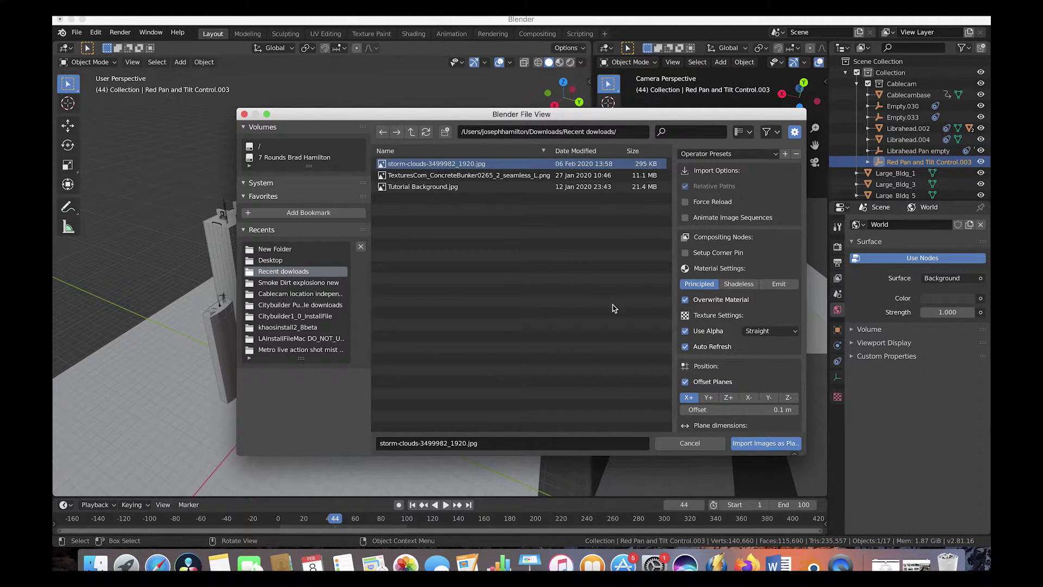
{"action": "left_click", "coordinate": [759, 444]}
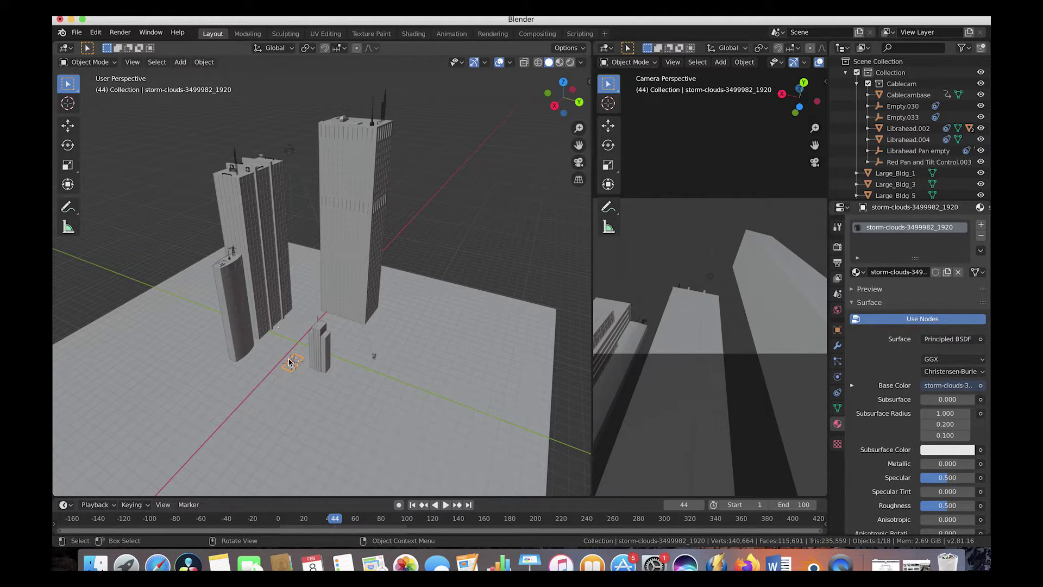
- Raise the storm-clouds plane along the Z axis above the towers and scale it up about 19 times
{"action": "key", "text": "g"}
{"action": "key", "text": "z"}
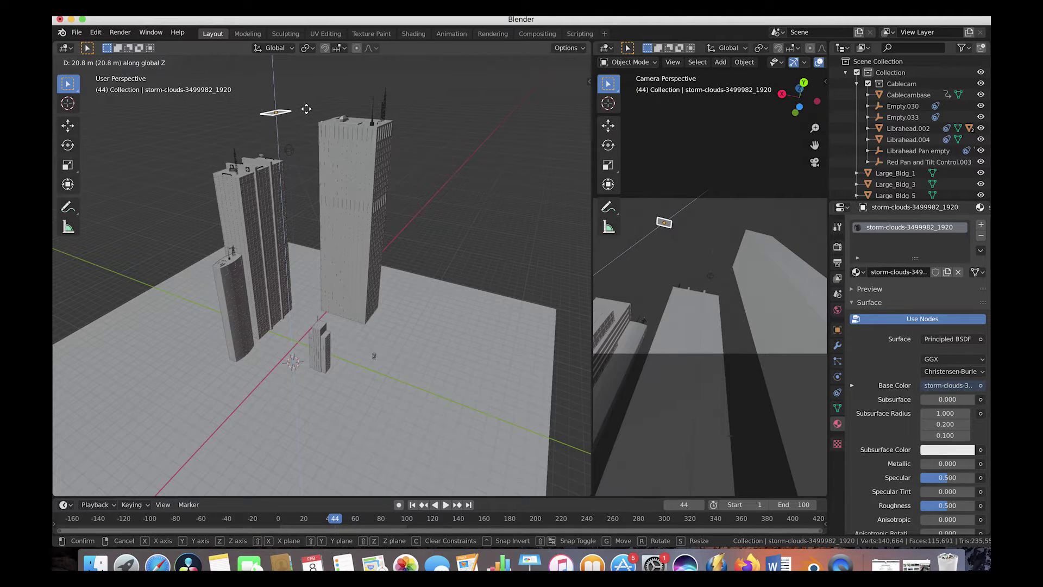
{"action": "left_click", "coordinate": [314, 81]}
{"action": "scroll", "coordinate": [314, 81], "scroll_direction": "down", "scroll_amount": 9}
{"action": "scroll", "coordinate": [314, 82], "scroll_direction": "up", "scroll_amount": 7}
{"action": "key", "text": "s"}
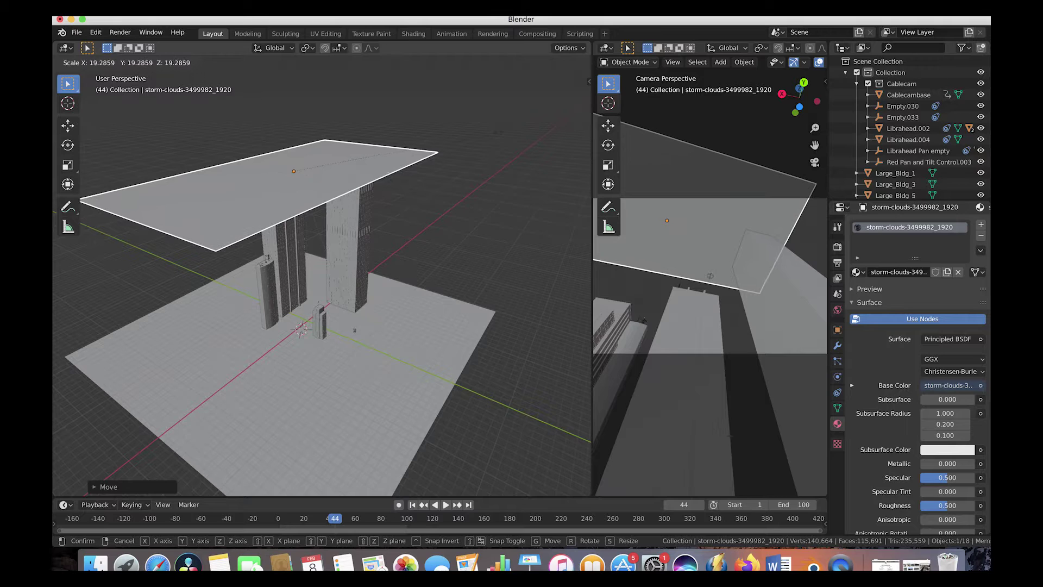
{"action": "left_click", "coordinate": [519, 131]}
- Move the cloud plane higher above the towers and rotate it about 16 degrees around the global X axis
{"action": "key", "text": "g"}
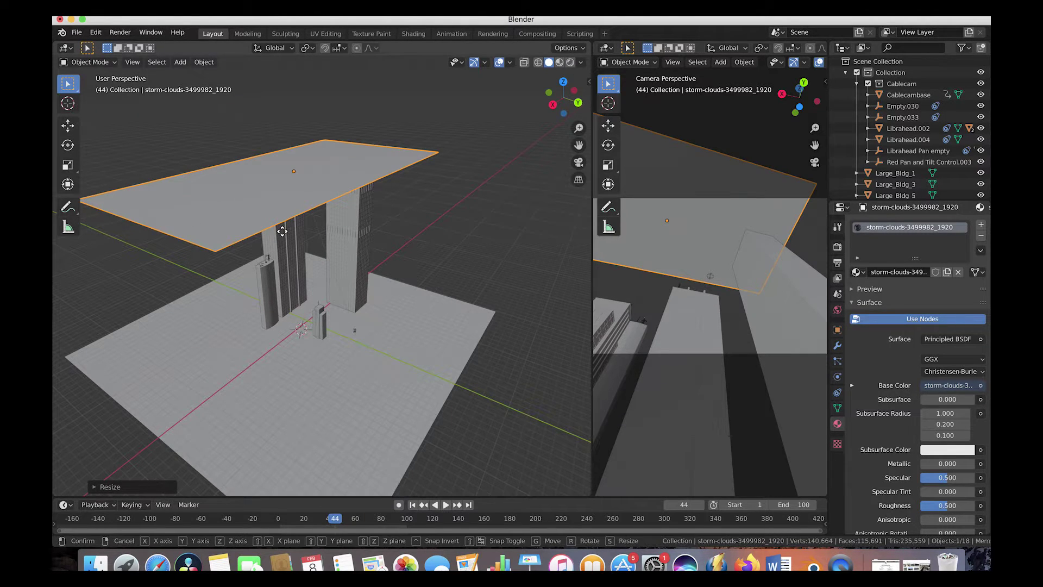
{"action": "left_click", "coordinate": [298, 190]}
{"action": "key", "text": "r"}
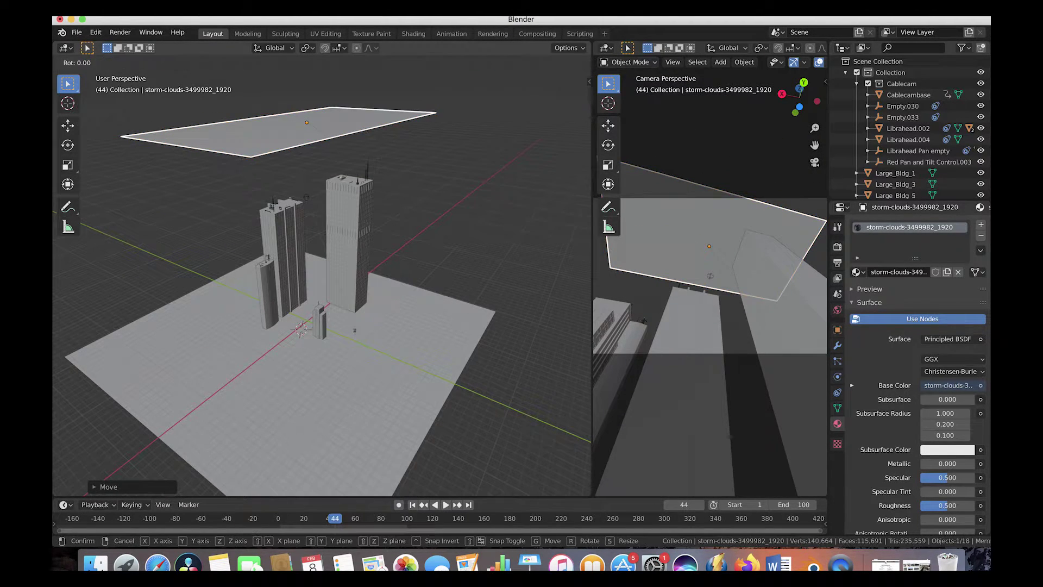
{"action": "key", "text": "x"}
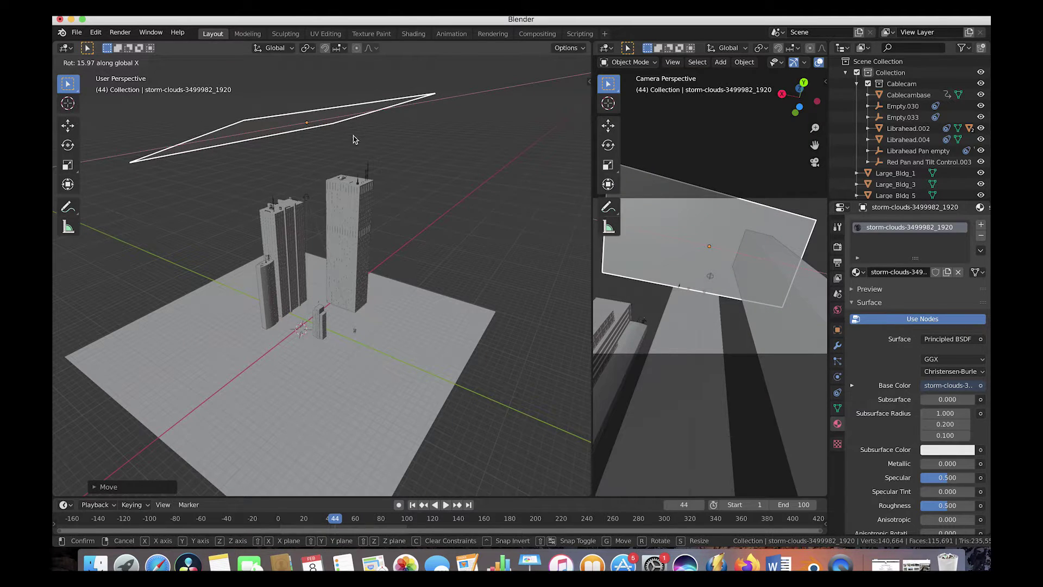
{"action": "left_click", "coordinate": [354, 136]}
- Enlarge the cloud plane further, then tilt and shift it so it fills the camera's sky area behind the towers
{"action": "middle_click_drag", "start_coordinate": [357, 172], "coordinate": [347, 184]}
{"action": "scroll", "coordinate": [357, 171], "scroll_direction": "down", "scroll_amount": 4}
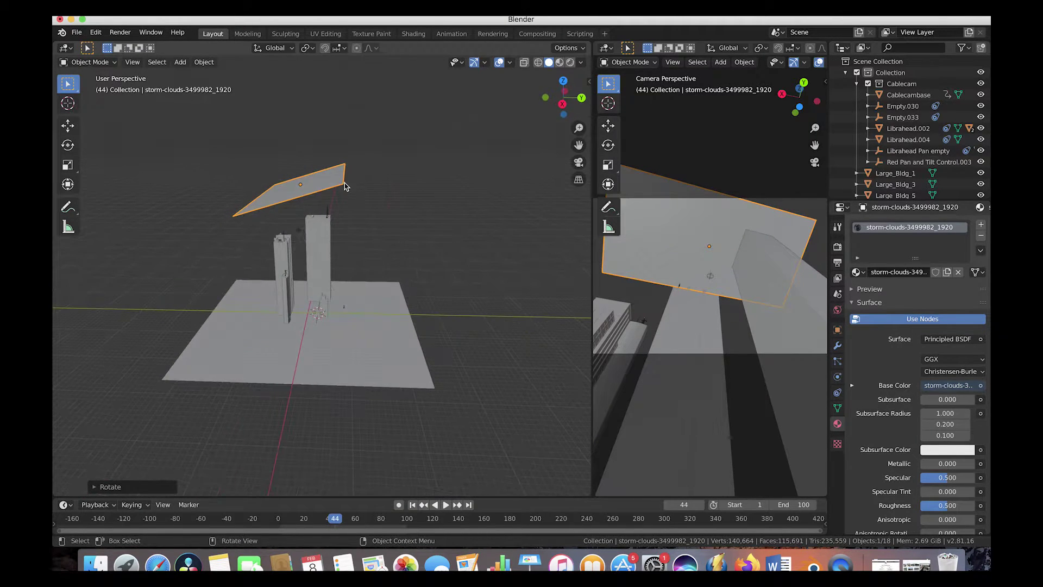
{"action": "key", "text": "s"}
{"action": "left_click", "coordinate": [409, 175]}
{"action": "key", "text": "g"}
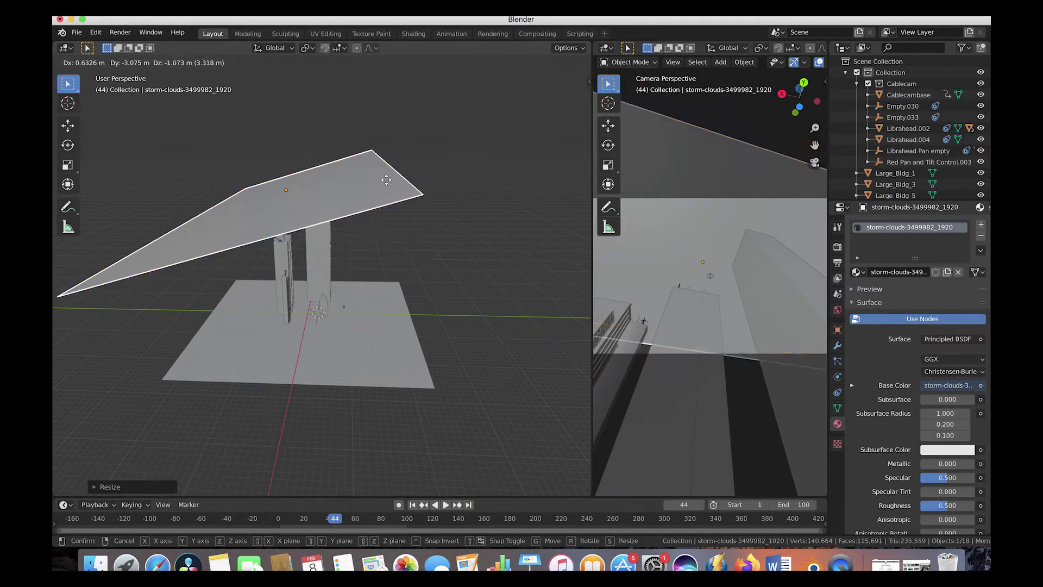
{"action": "key", "text": "r"}
{"action": "left_click", "coordinate": [391, 198]}
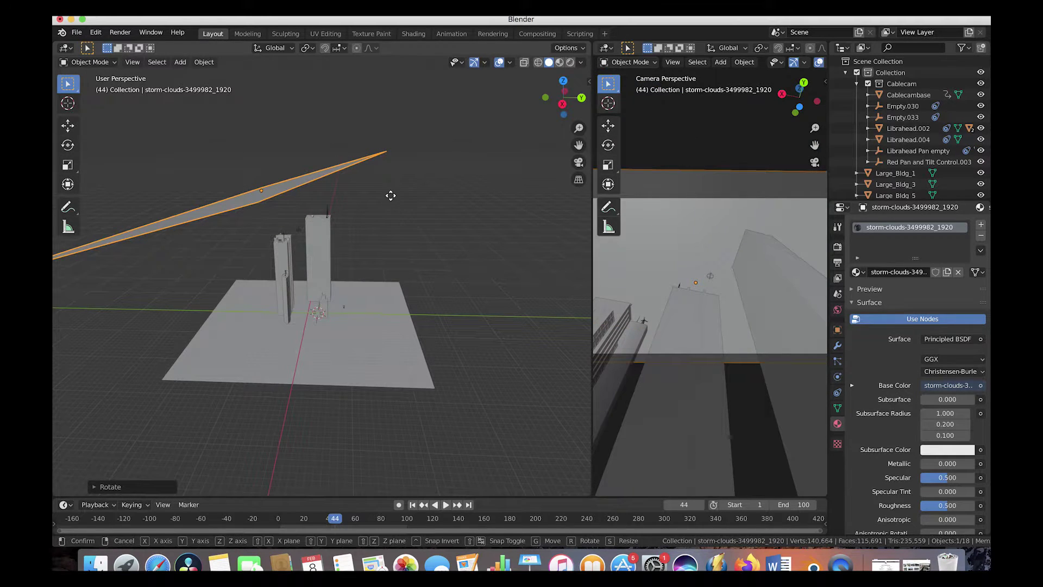
{"action": "key", "text": "g"}
{"action": "left_click", "coordinate": [381, 198]}
- Play and scrub the animation back to frame 0 to check the cloud plane's coverage in the camera view
{"action": "key", "text": "space"}
{"action": "left_click", "coordinate": [284, 520]}
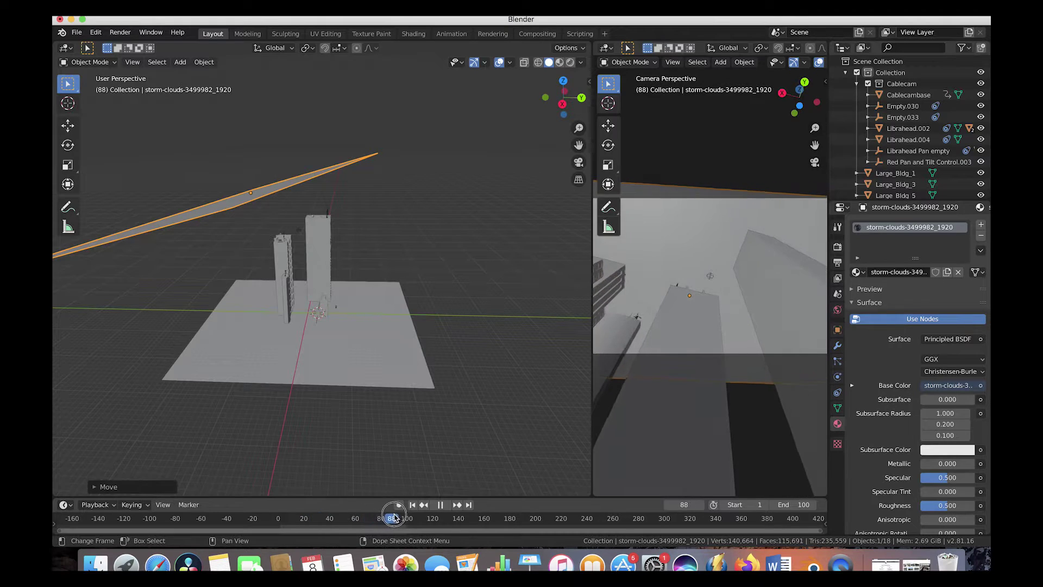
{"action": "left_click_drag", "start_coordinate": [337, 515], "coordinate": [256, 503]}
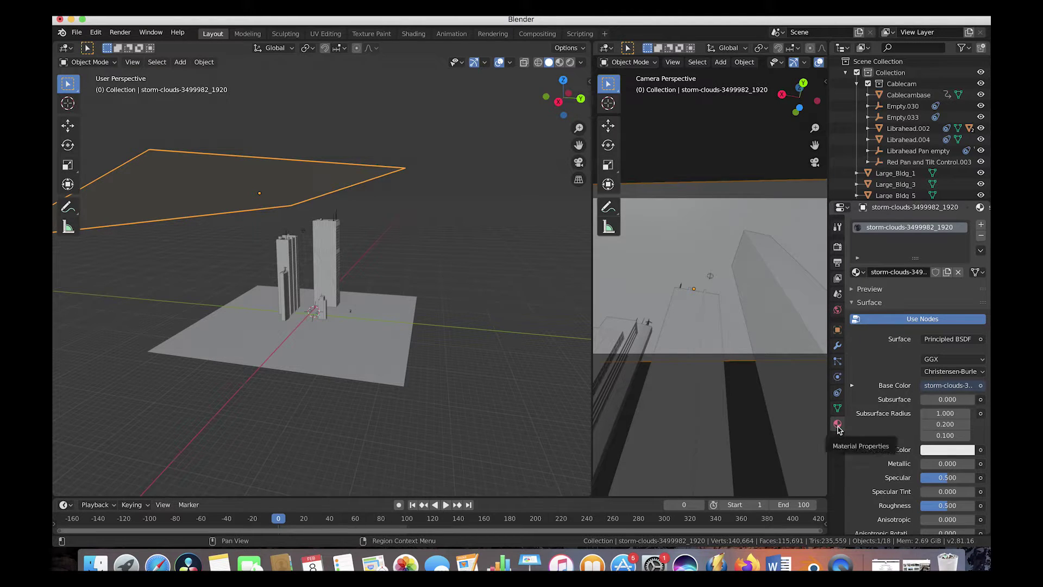
- Change the cloud plane's material surface to Emission and use the storm-clouds-3499982_1920.jpg image texture as its color
{"action": "left_click", "coordinate": [949, 341]}
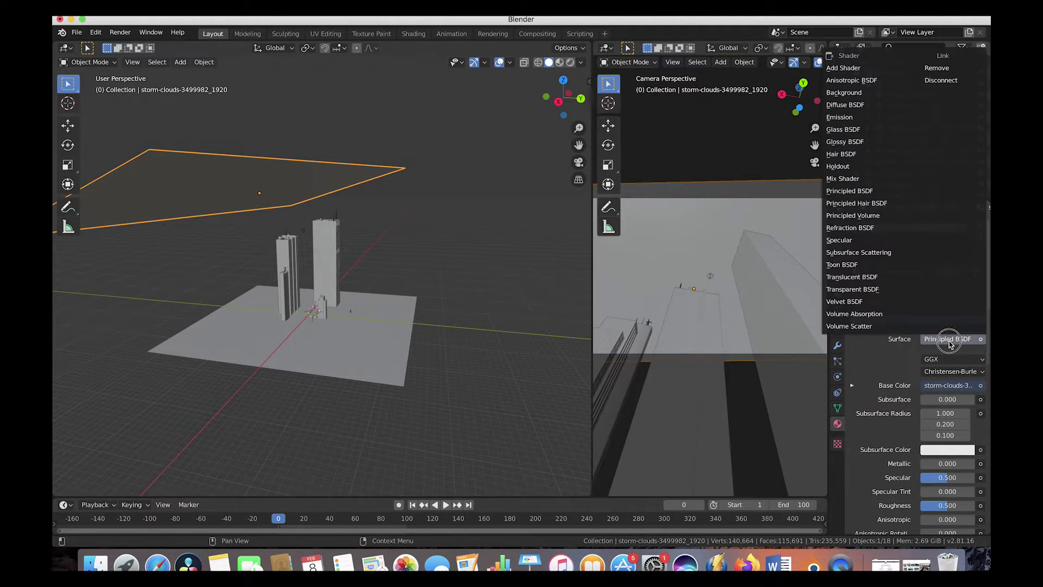
{"action": "left_click", "coordinate": [841, 121]}
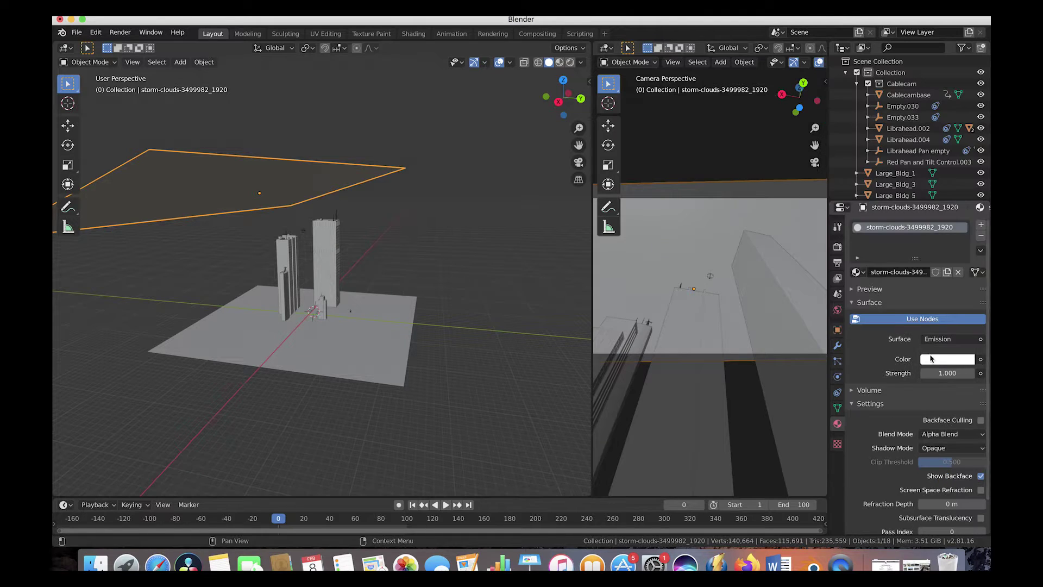
{"action": "left_click", "coordinate": [981, 359]}
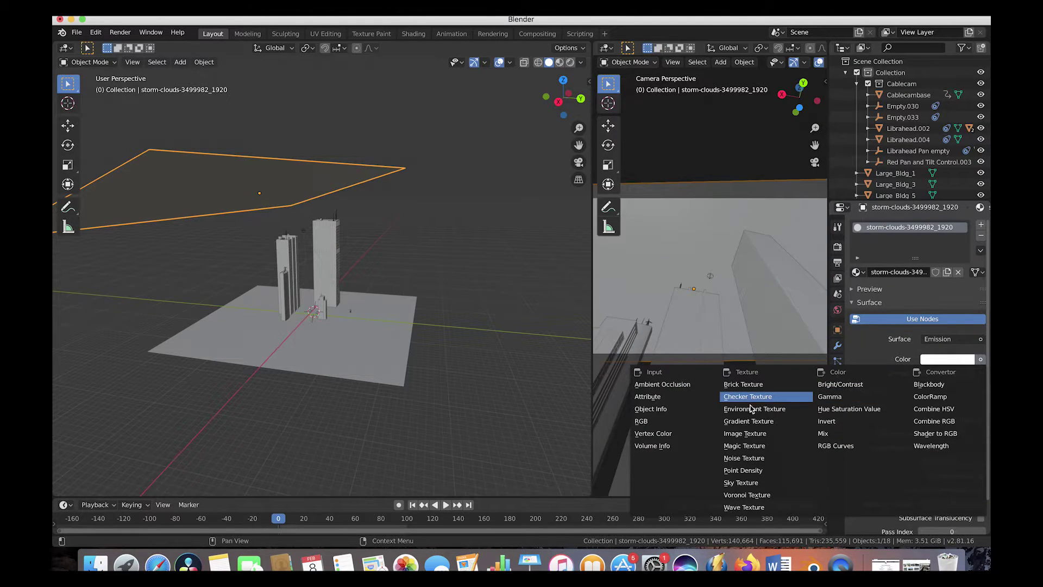
{"action": "left_click", "coordinate": [754, 439]}
{"action": "left_click", "coordinate": [928, 373]}
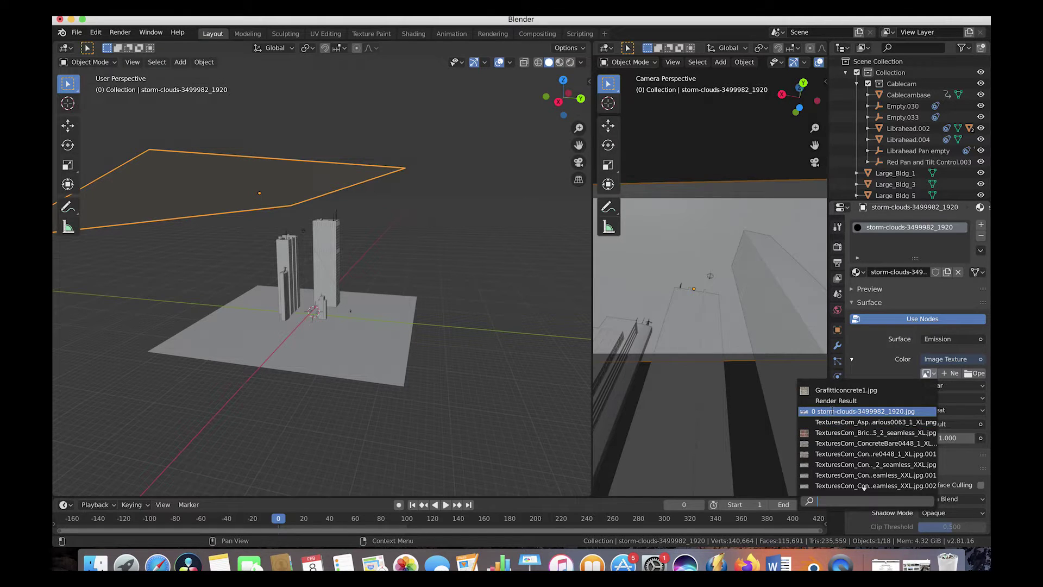
{"action": "left_click", "coordinate": [829, 411]}
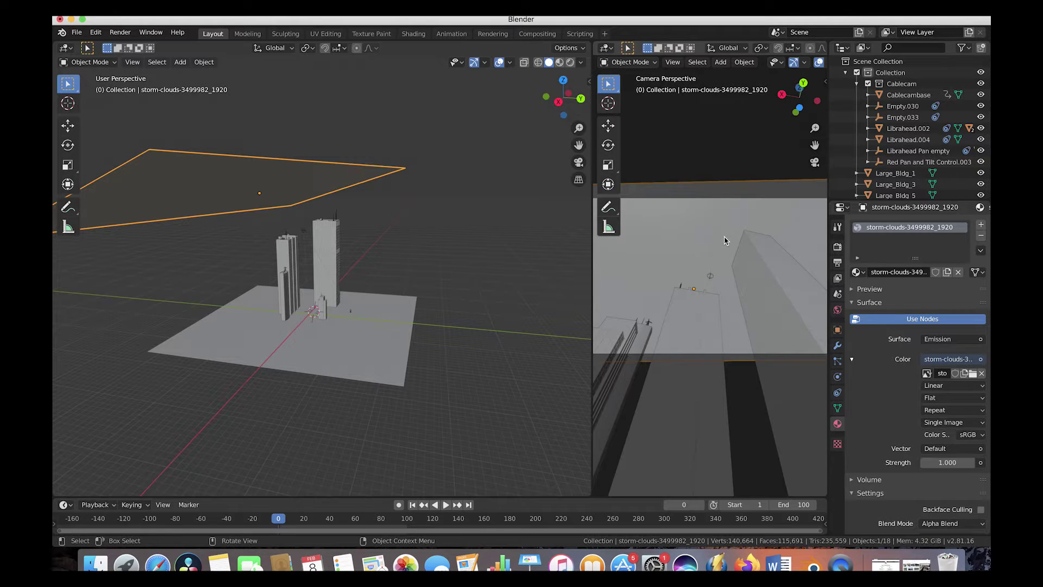
- Set the scene's render engine to Cycles
{"action": "left_click", "coordinate": [838, 246]}
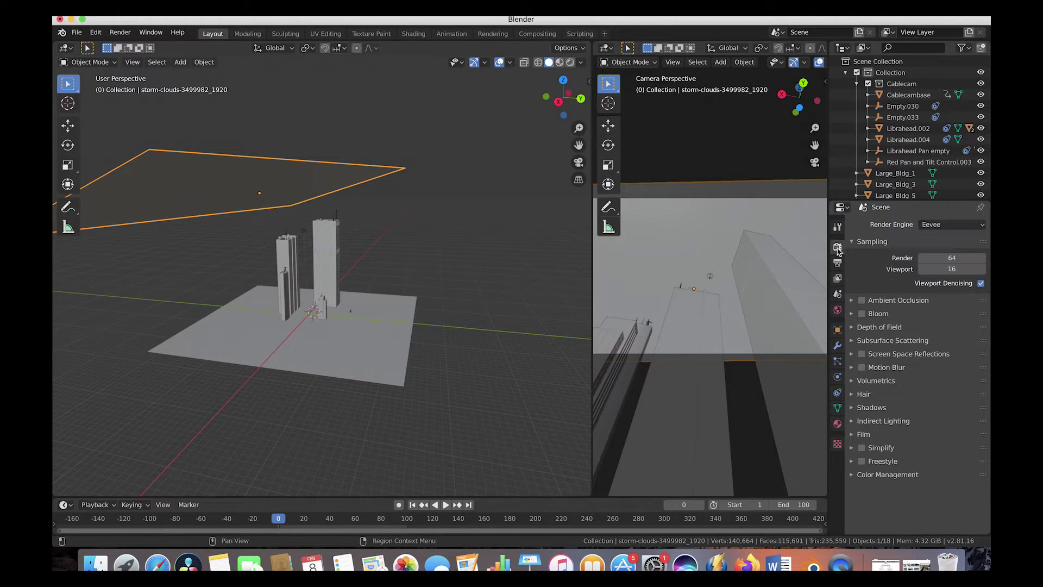
{"action": "left_click", "coordinate": [936, 226]}
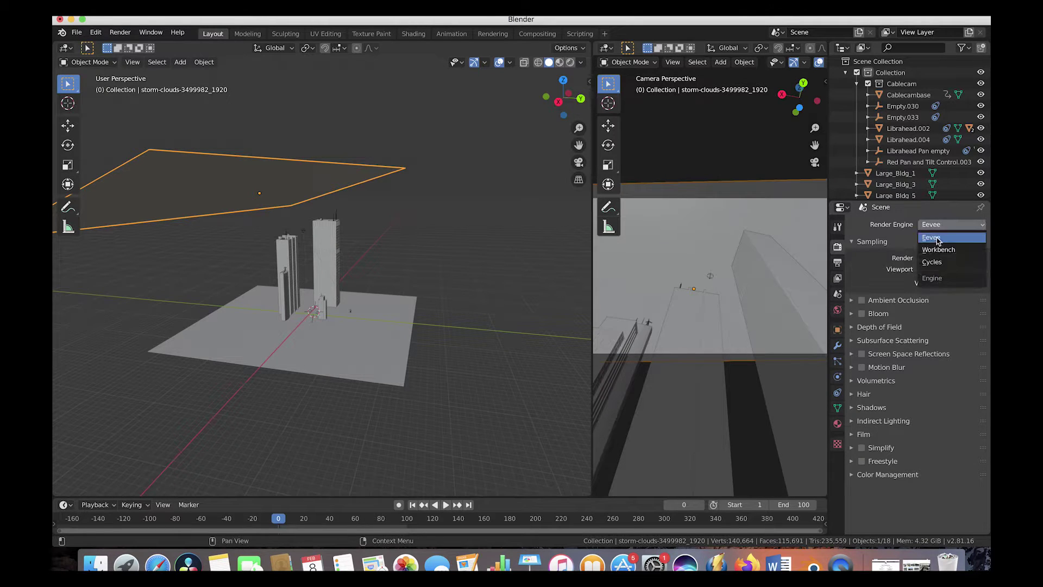
{"action": "left_click", "coordinate": [946, 262]}
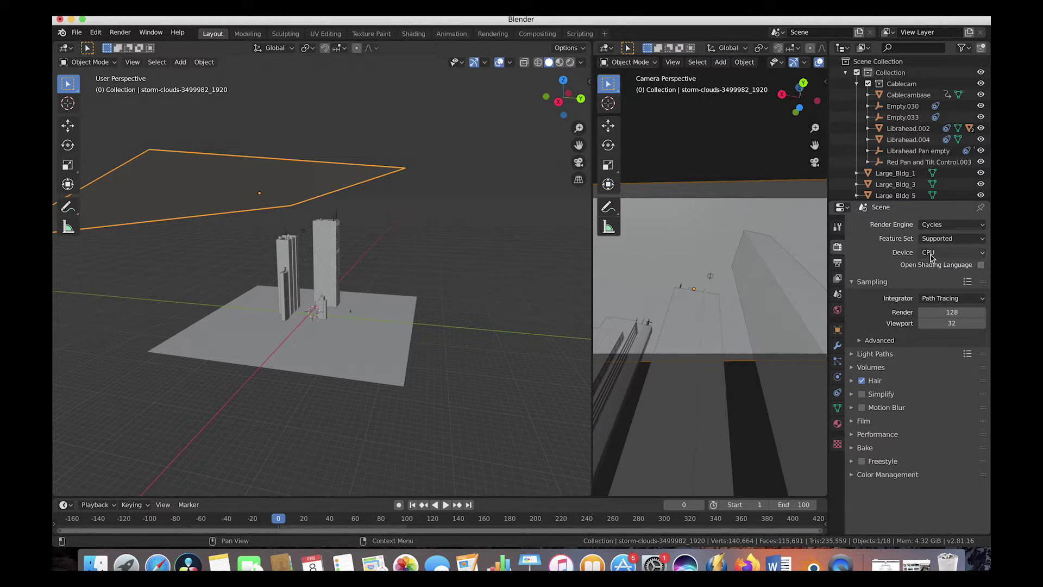
- Assign a Sky Texture to the World background color and expand the world preview
{"action": "left_click", "coordinate": [837, 309]}
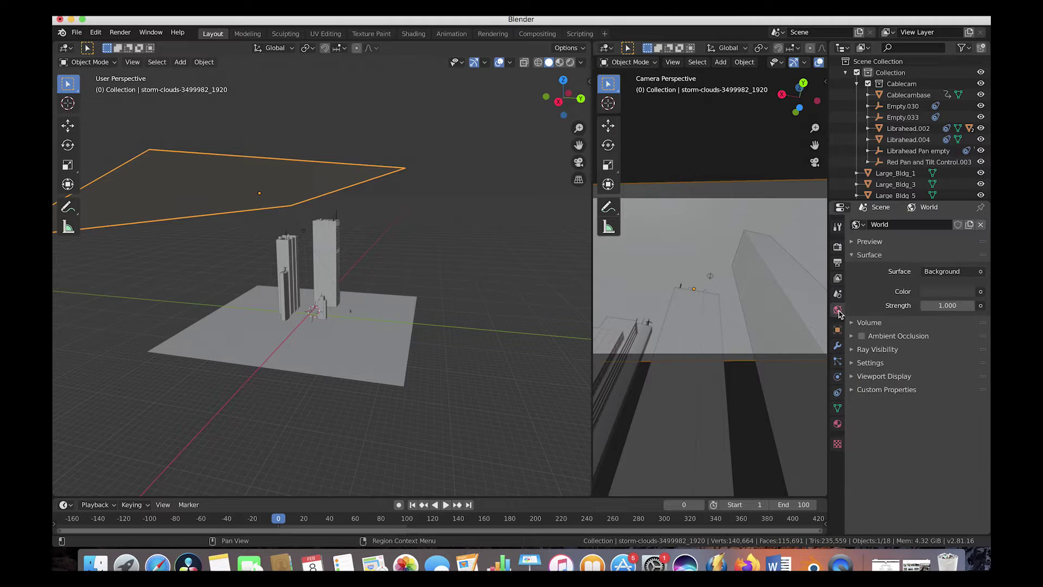
{"action": "left_click", "coordinate": [981, 292]}
{"action": "left_click", "coordinate": [981, 293]}
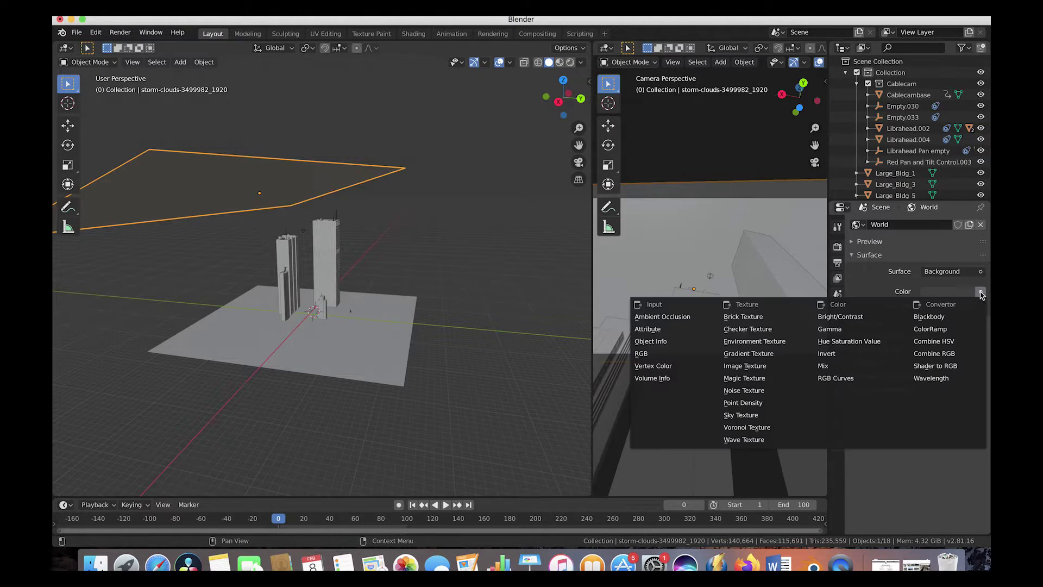
{"action": "left_click", "coordinate": [731, 416]}
{"action": "left_click", "coordinate": [852, 242]}
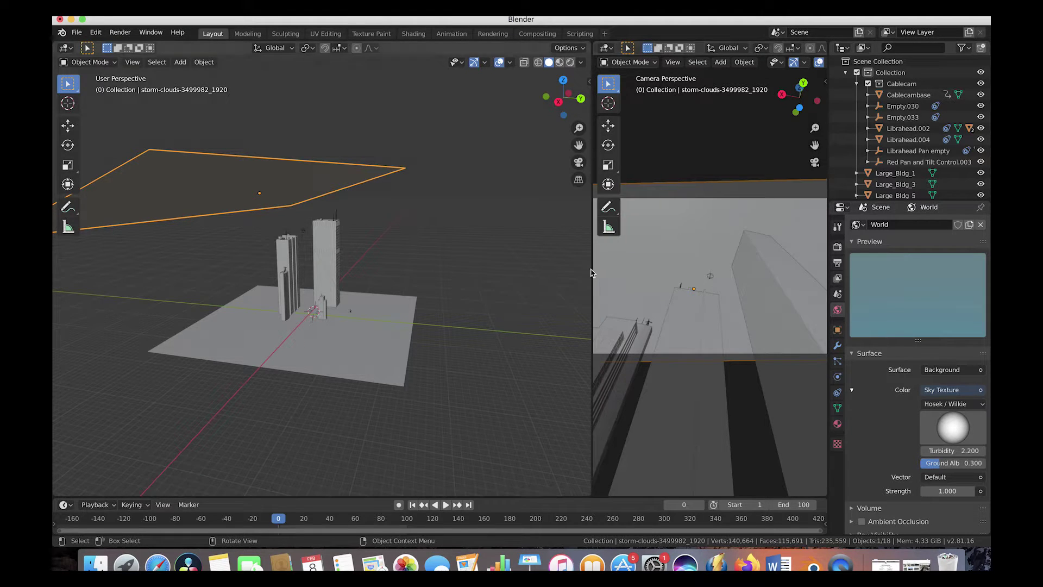
- Widen the camera viewport and display it with rendered shading
{"action": "left_click_drag", "start_coordinate": [593, 268], "coordinate": [509, 268]}
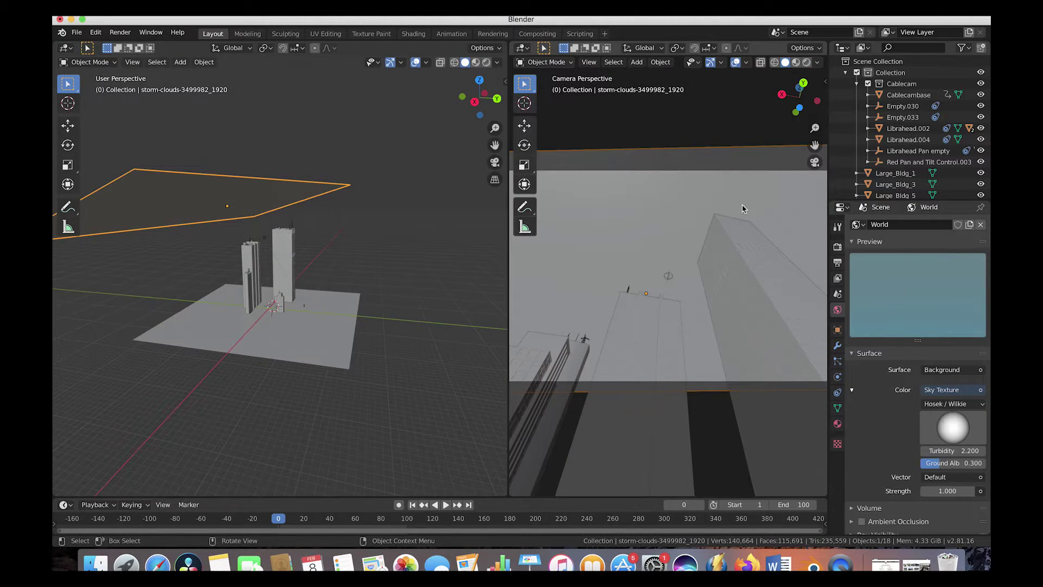
{"action": "key", "text": "z"}
{"action": "left_click", "coordinate": [735, 205]}
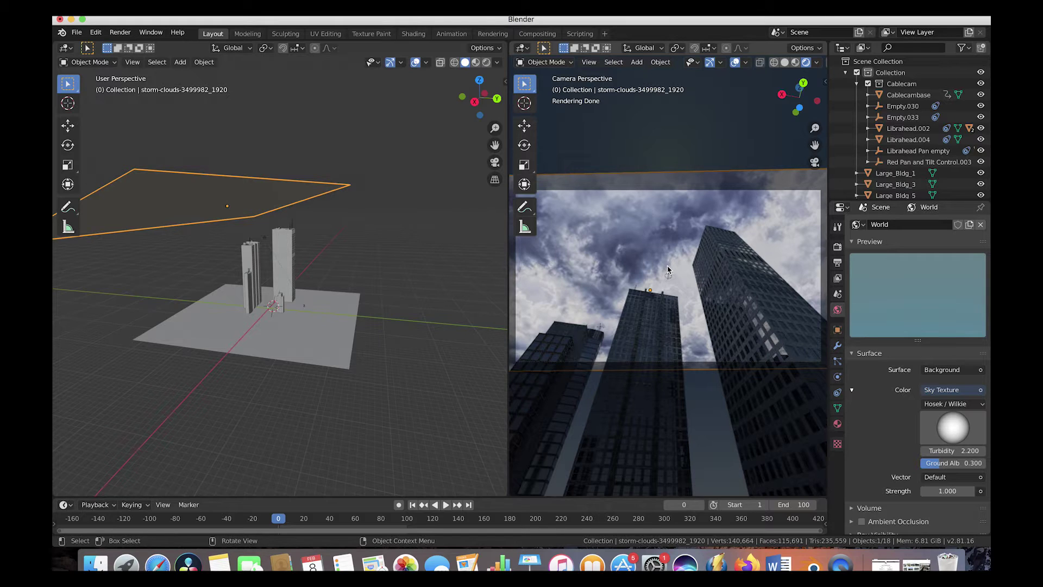
- Move the mid-size building at the edge of the camera frame about 2.6 m along the global Y axis
{"action": "left_click", "coordinate": [553, 343]}
{"action": "key", "text": "g"}
{"action": "key", "text": "y"}
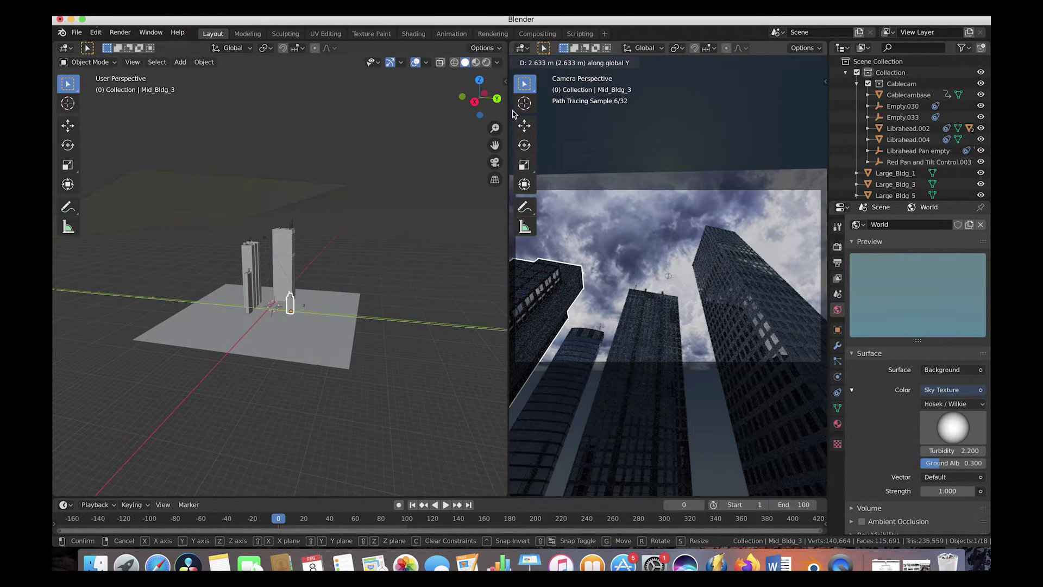
{"action": "left_click", "coordinate": [513, 114]}
- Reposition the rounded tower Large_Bldg_3 so it stands between the neighbouring buildings in the camera view
{"action": "left_click", "coordinate": [578, 340]}
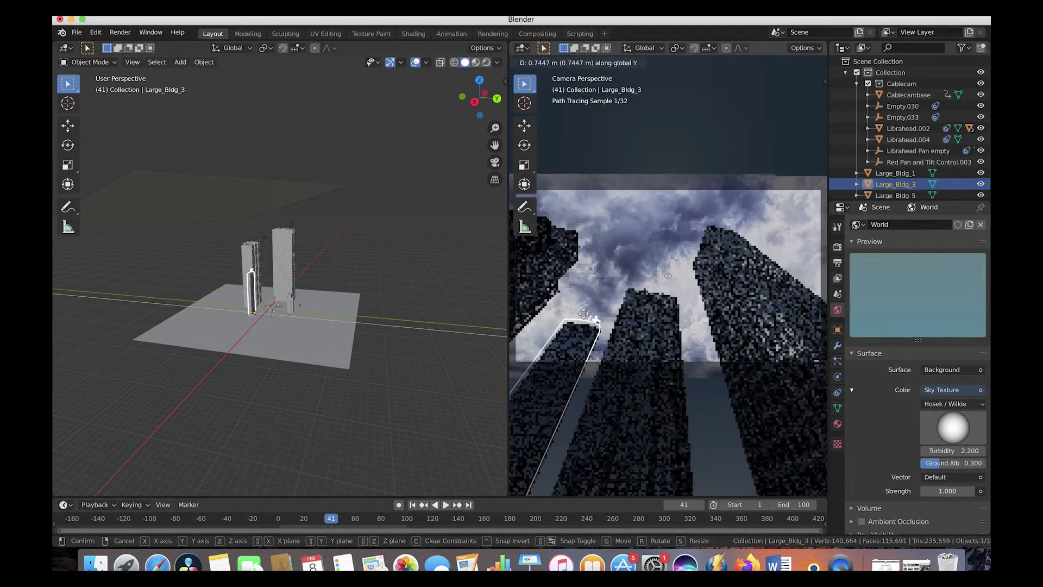
{"action": "key", "text": "g"}
{"action": "key", "text": "y"}
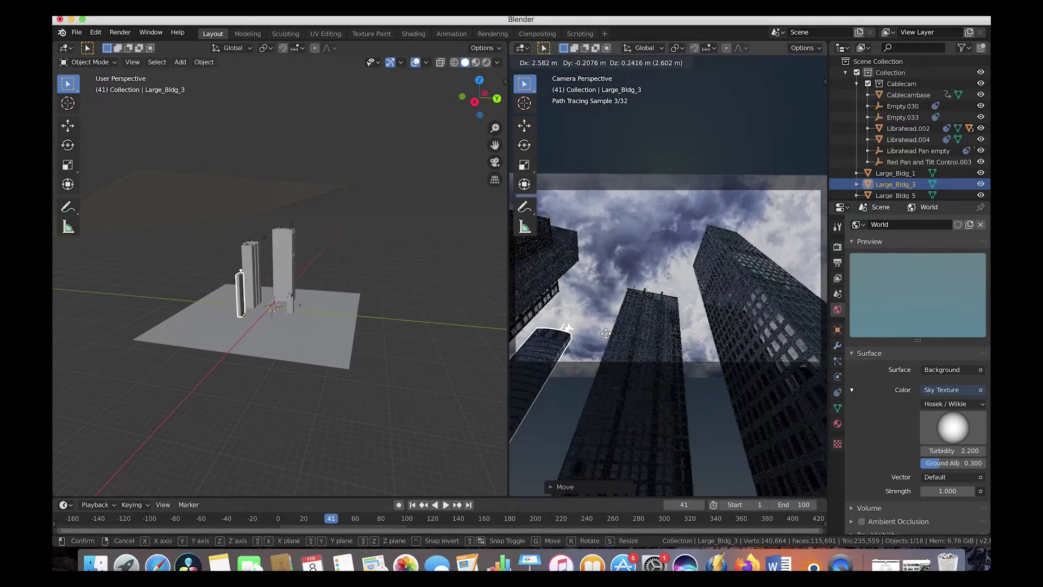
{"action": "left_click", "coordinate": [666, 327]}
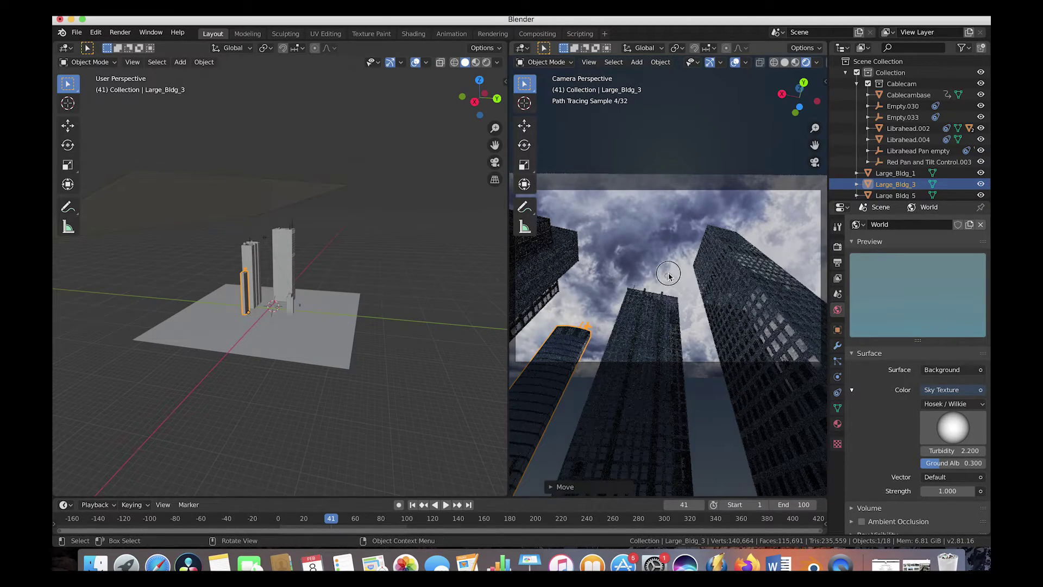
- Move the Red Pan and Tilt Control slightly to reframe the camera on the buildings and clouds at frame 41
{"action": "left_click", "coordinate": [668, 278]}
{"action": "key", "text": "g"}
{"action": "left_click", "coordinate": [668, 279]}
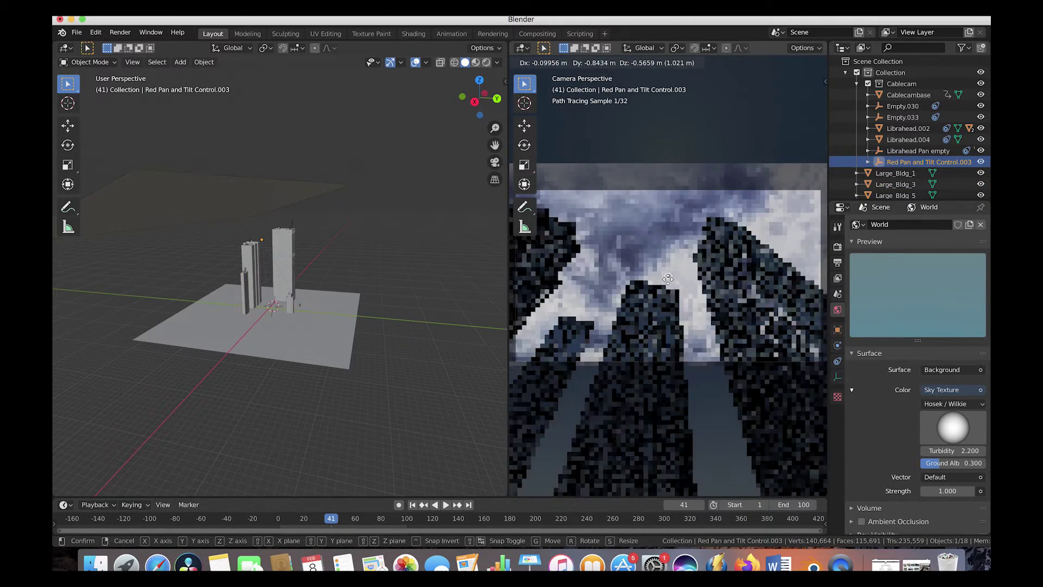
{"action": "left_click", "coordinate": [630, 216]}
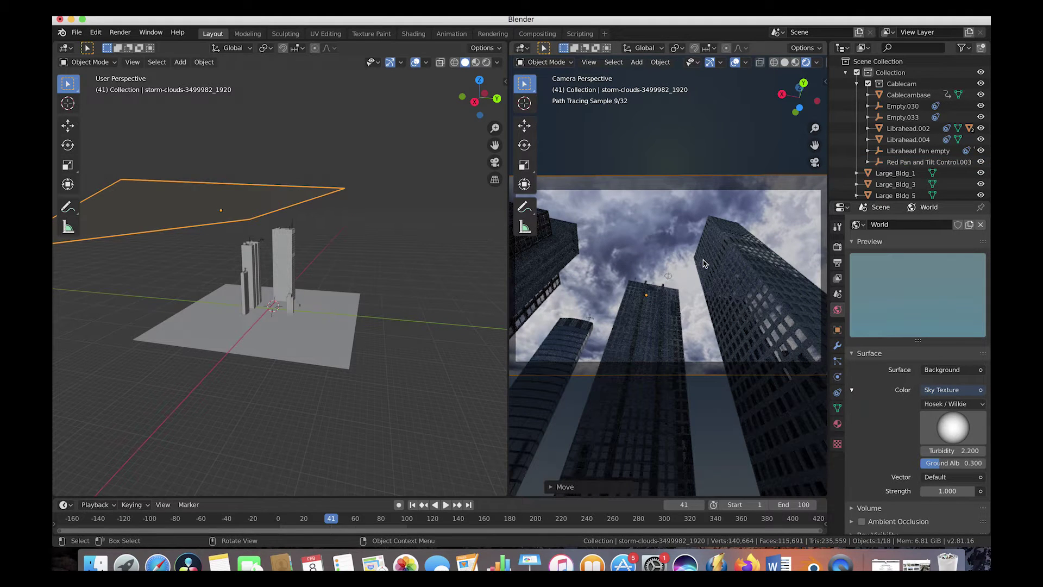
- Move the central tower Large_Bldg_5 slightly to improve its spacing in the camera composition
{"action": "left_click", "coordinate": [622, 330]}
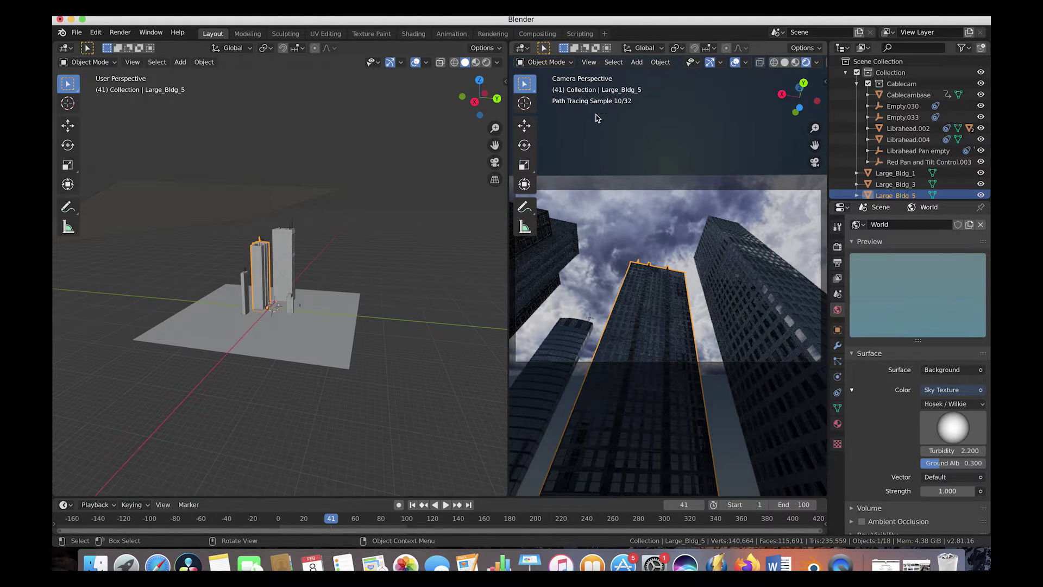
{"action": "key", "text": "g"}
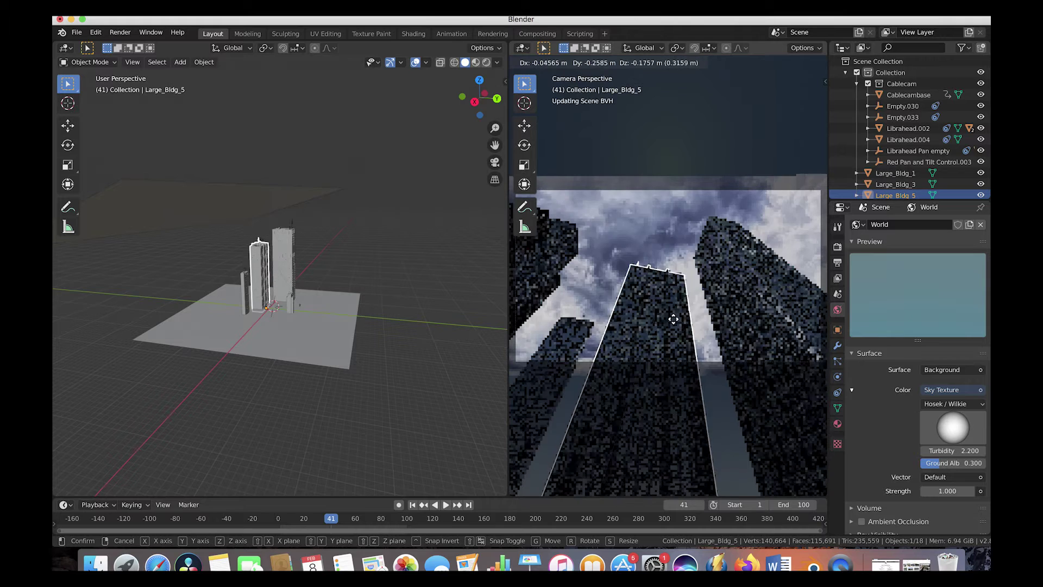
{"action": "left_click", "coordinate": [673, 319]}
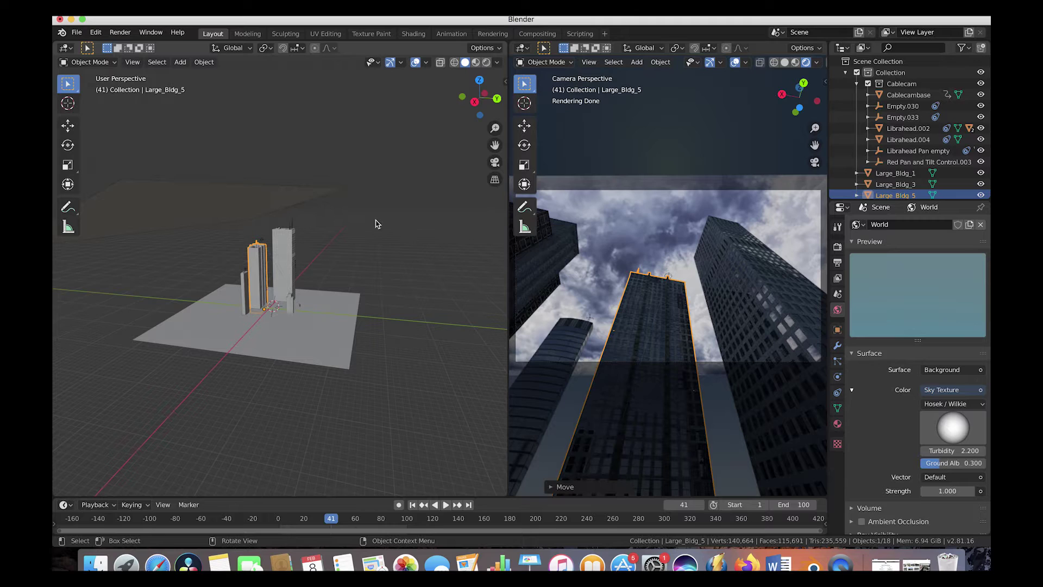
{"action": "middle_click_drag", "start_coordinate": [382, 235], "coordinate": [370, 239]}
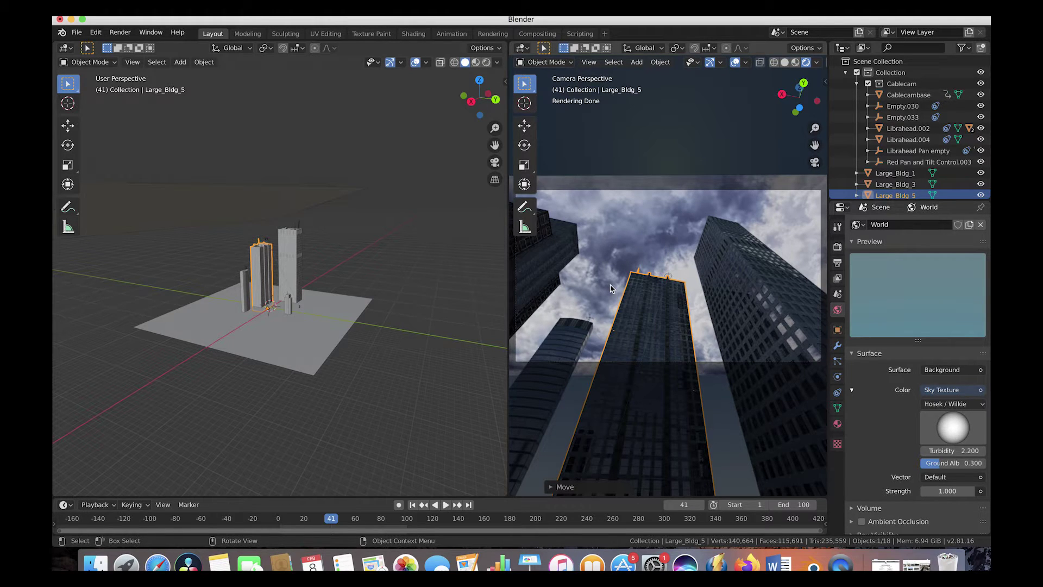
- Set the sky texture's turbidity to 6.0 and adjust its sun direction
{"action": "left_click", "coordinate": [954, 450]}
{"action": "type", "text": "9.8"}
{"action": "key", "text": "Return"}
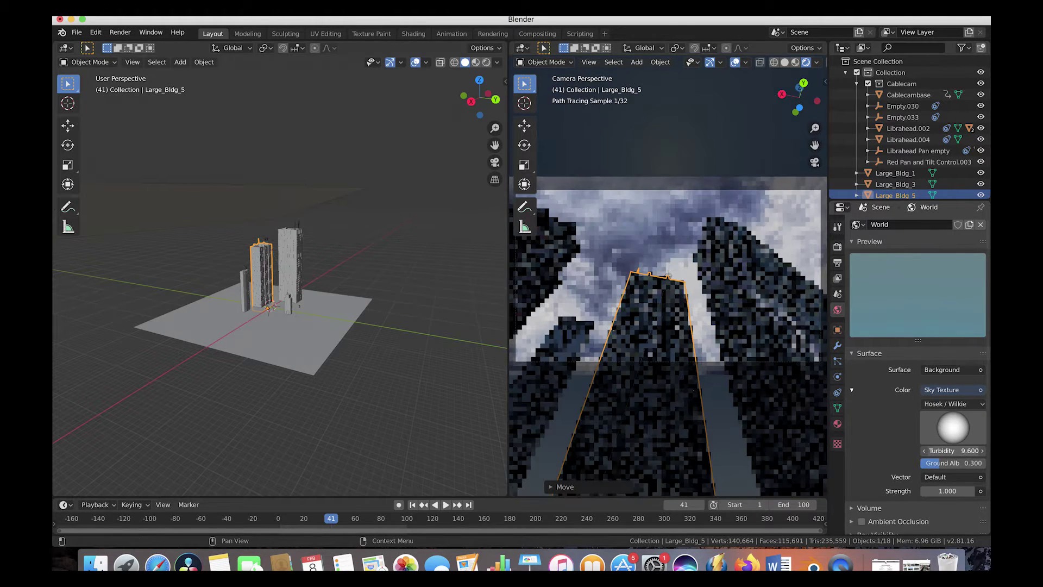
{"action": "left_click_drag", "start_coordinate": [954, 450], "coordinate": [840, 451]}
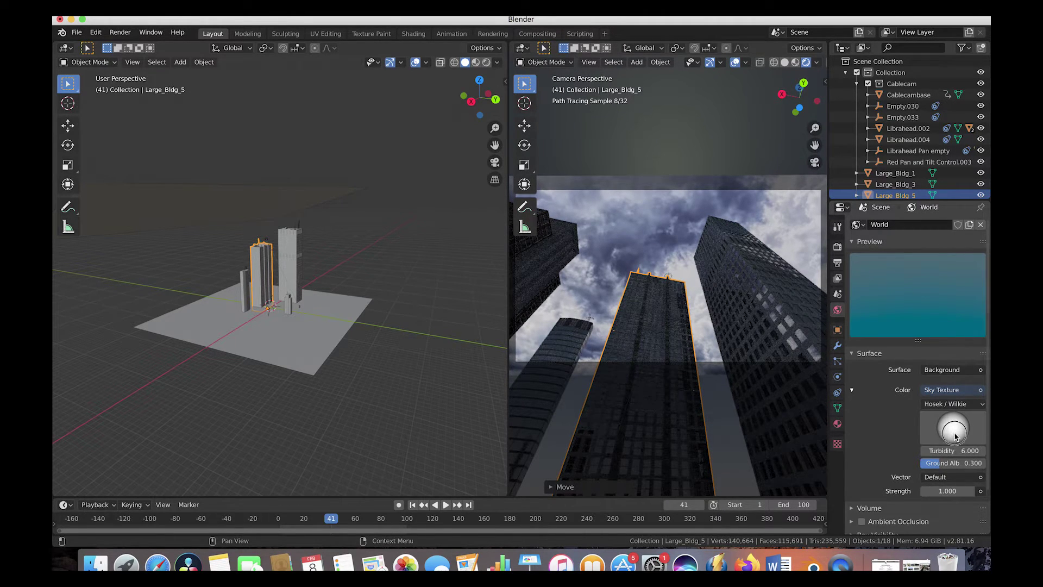
{"action": "mouse_move", "coordinate": [953, 426]}
{"action": "left_mouse_down"}
{"action": "mouse_move", "coordinate": [953, 391]}
{"action": "mouse_move", "coordinate": [955, 439]}
{"action": "left_mouse_up"}
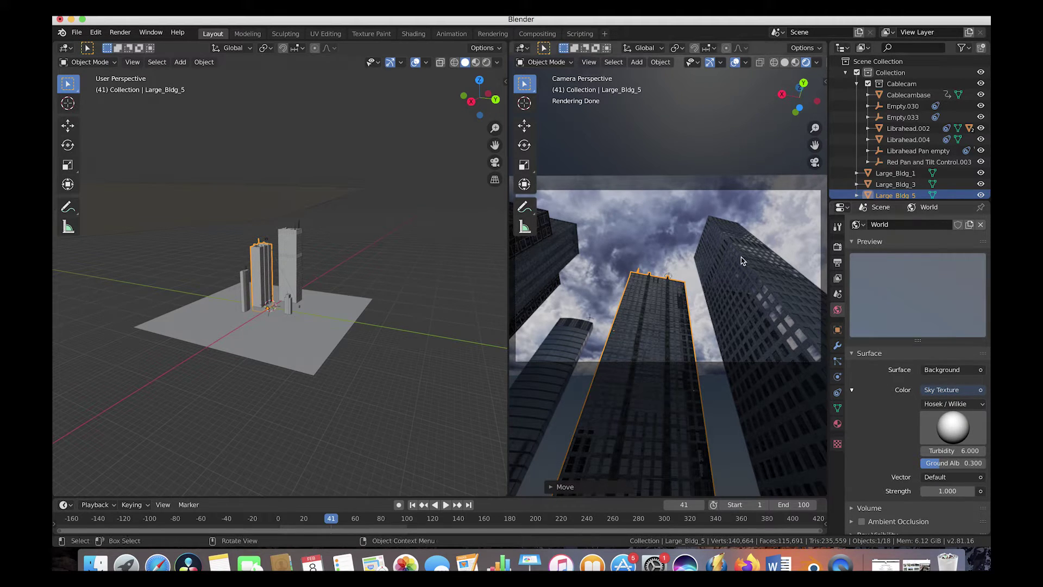
- Try a world background strength of 4.0 and return it to 1.0
{"action": "double_click", "coordinate": [946, 491]}
{"action": "type", "text": "4.0"}
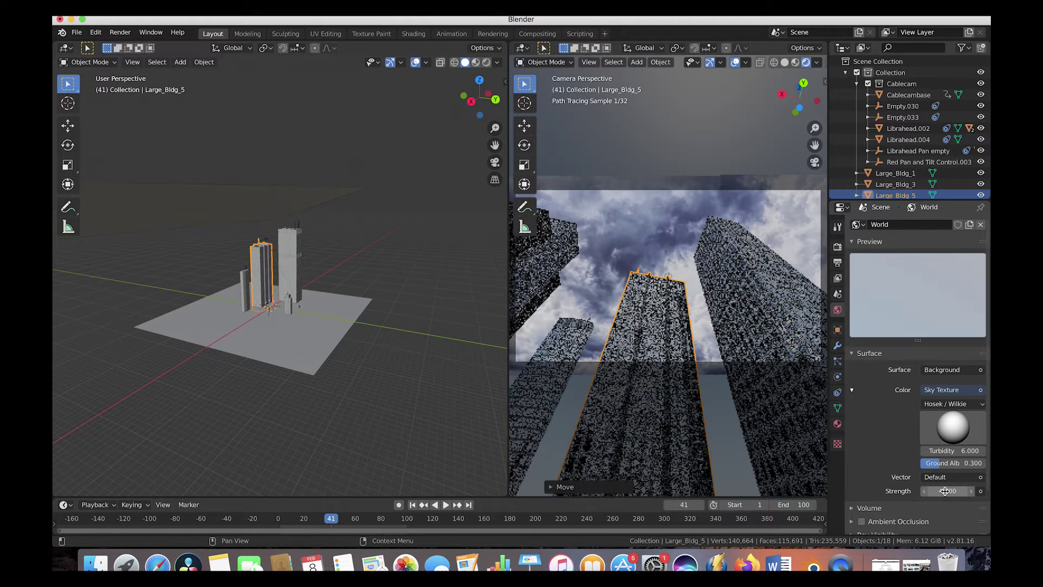
{"action": "key", "text": "BackSpace"}
{"action": "key", "text": "BackSpace"}
{"action": "key", "text": "BackSpace"}
{"action": "type", "text": "1"}
{"action": "key", "text": "Return"}
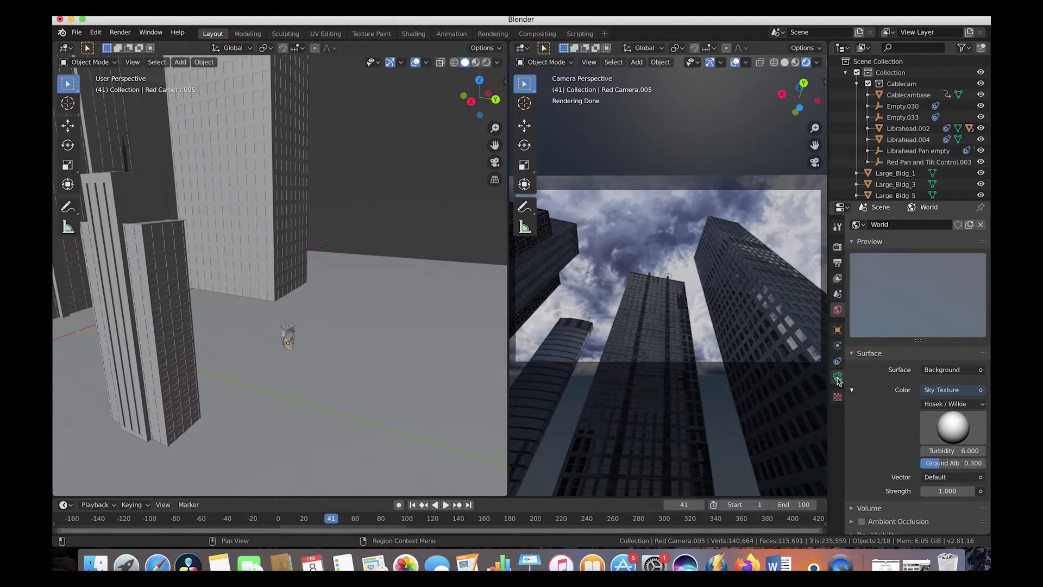
- View the camera's lens settings and set the Cycles render samples to 60
{"action": "left_click", "coordinate": [838, 377]}
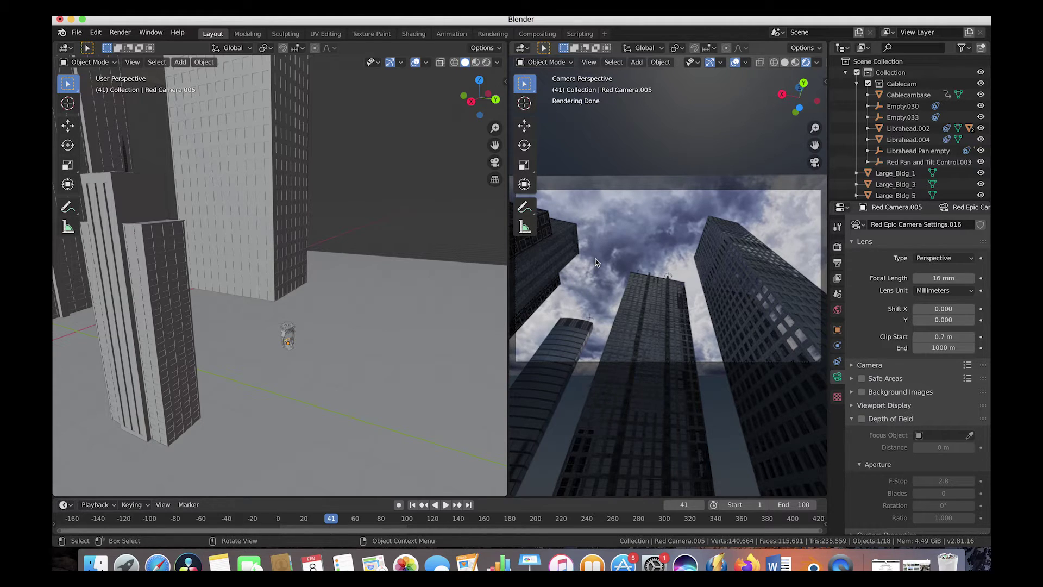
{"action": "left_click", "coordinate": [837, 246]}
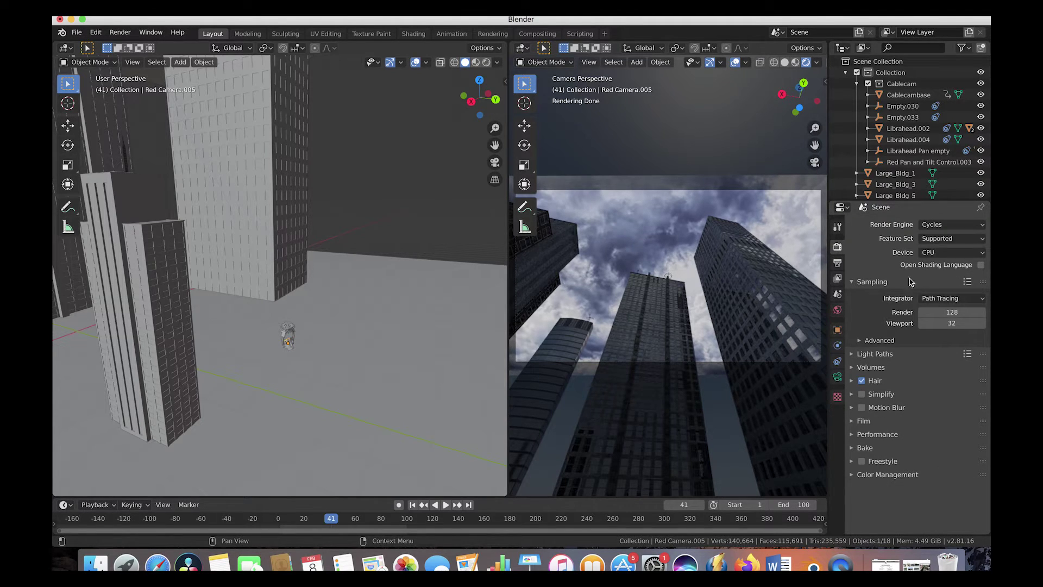
{"action": "left_click", "coordinate": [939, 313]}
{"action": "type", "text": "60"}
{"action": "key", "text": "Return"}
- Enable the transparent film background for the render
{"action": "left_click", "coordinate": [852, 421]}
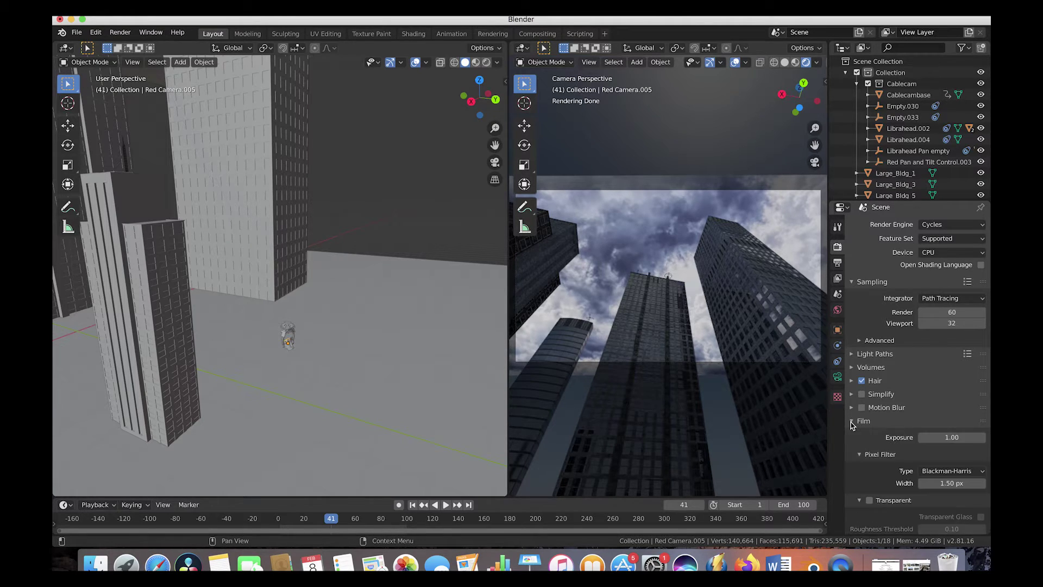
{"action": "scroll", "coordinate": [886, 432], "scroll_direction": "down", "scroll_amount": 3}
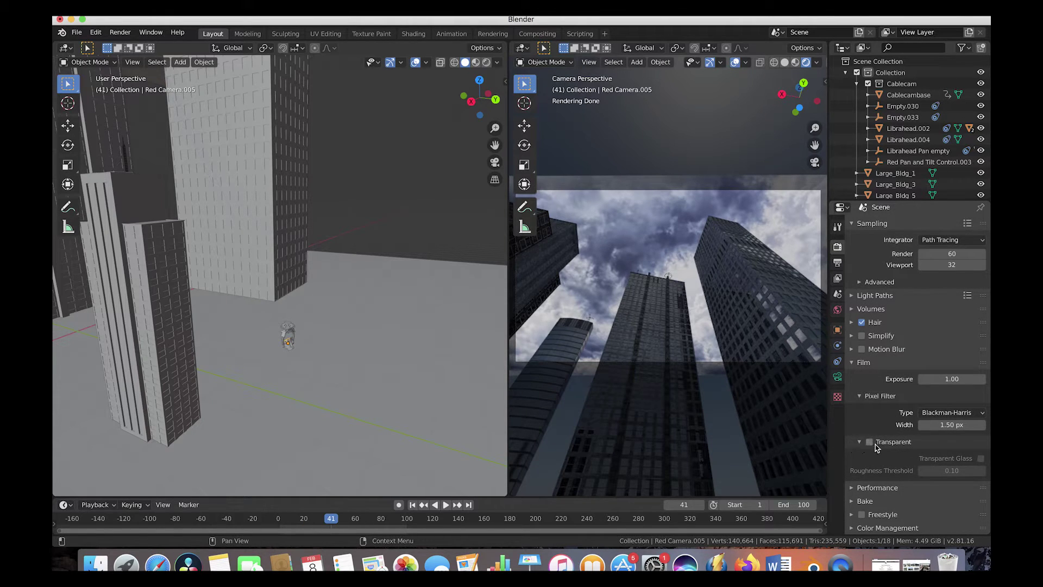
{"action": "left_click", "coordinate": [869, 442]}
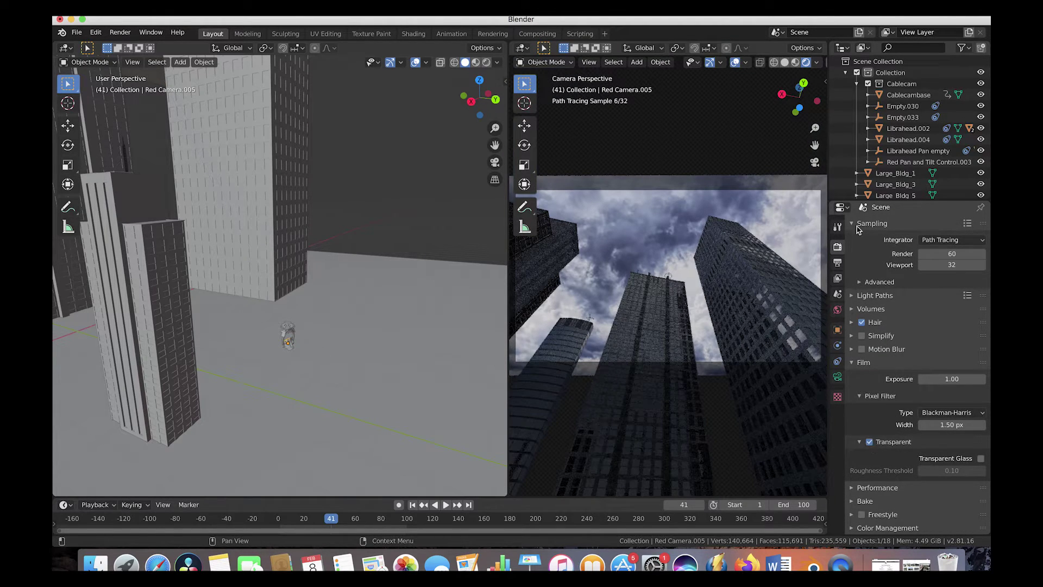
- Enable the Mist pass for the view layer and open the scene's output settings
{"action": "left_click", "coordinate": [838, 279]}
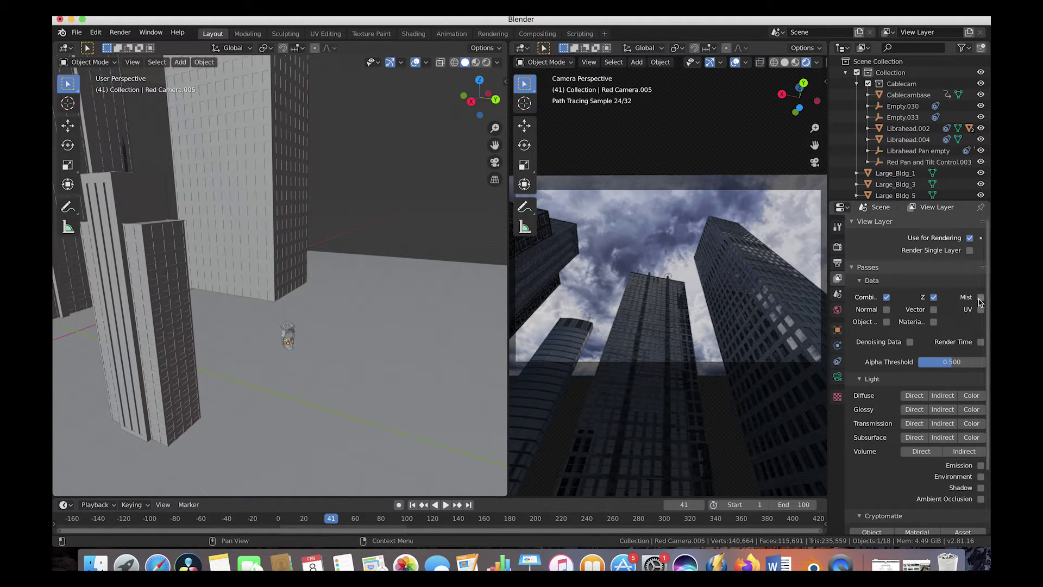
{"action": "left_click", "coordinate": [982, 298]}
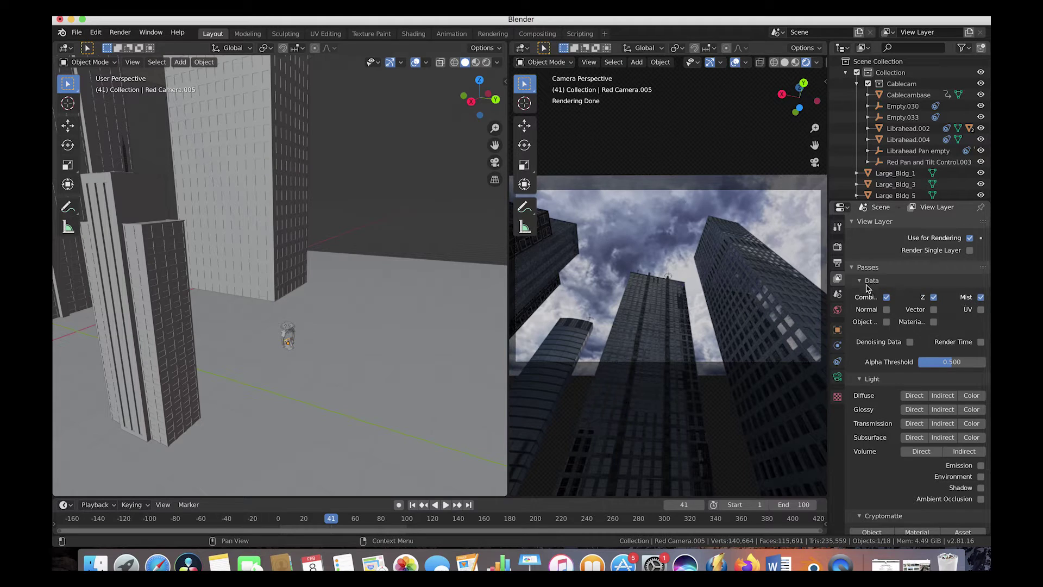
{"action": "left_click", "coordinate": [838, 262]}
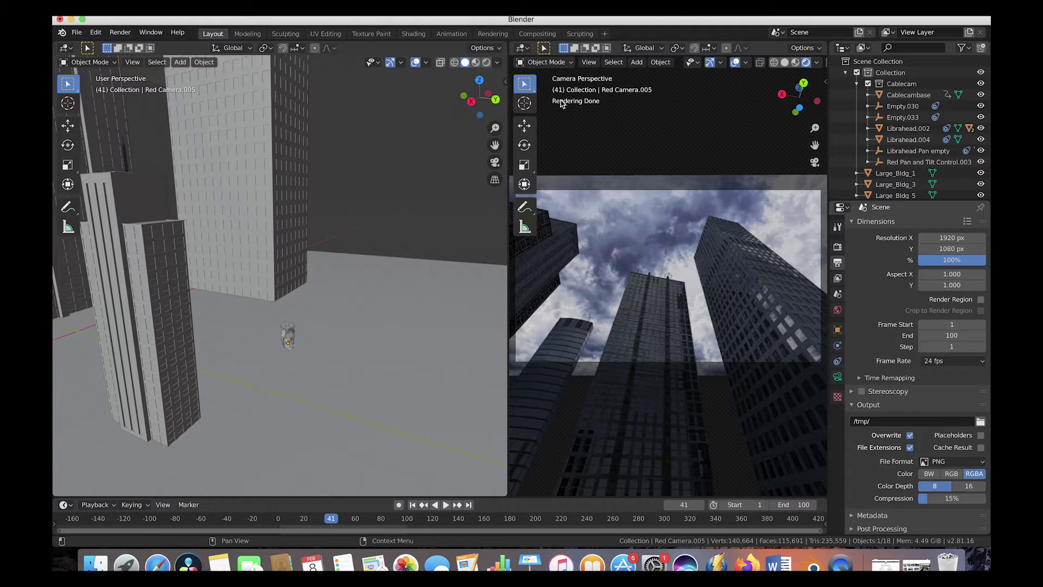
- Switch the camera viewport to solid shading and render the current frame as a still image
{"action": "left_click", "coordinate": [785, 62]}
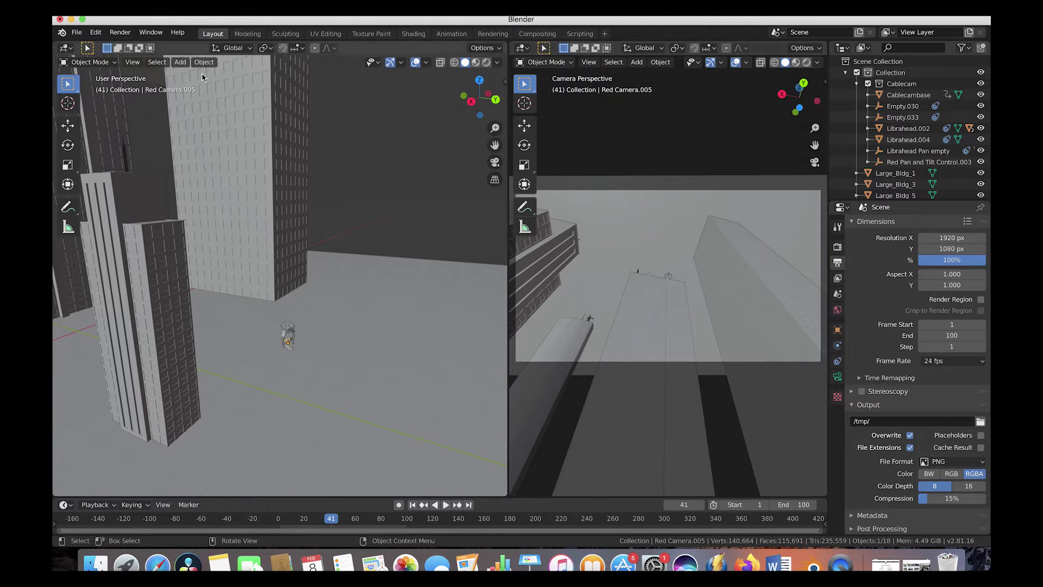
{"action": "left_click", "coordinate": [120, 32]}
{"action": "left_click", "coordinate": [134, 48]}
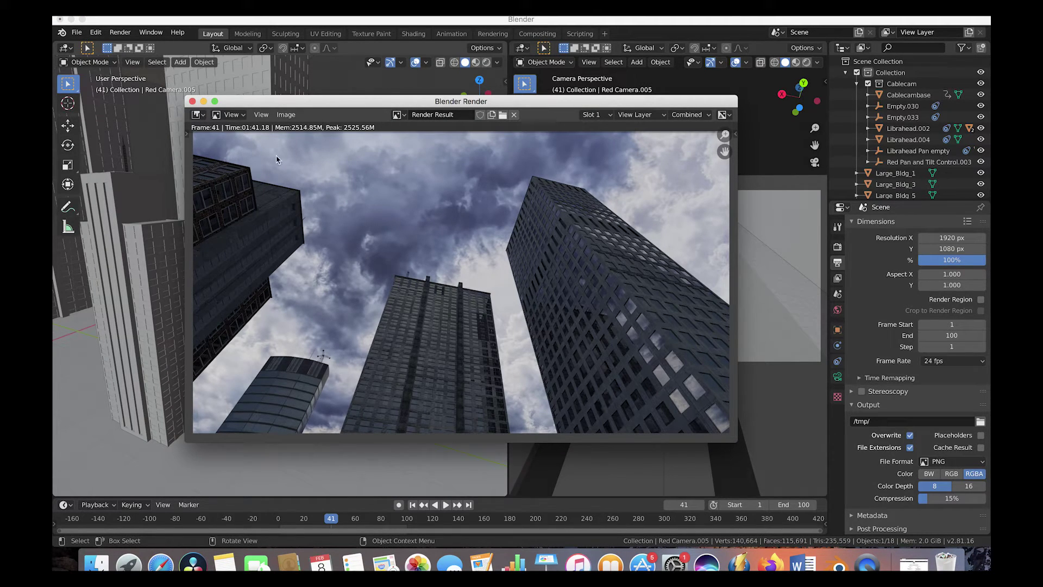
- Examine the rendered buildings and clouds up close, and close the render window
{"action": "left_click_drag", "start_coordinate": [390, 106], "coordinate": [335, 70]}
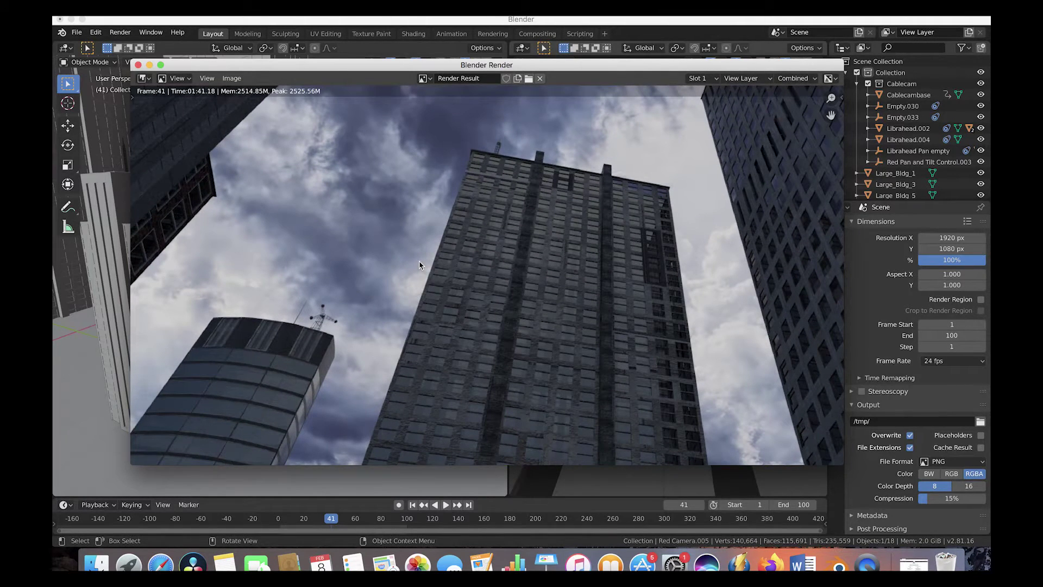
{"action": "scroll", "coordinate": [533, 294], "scroll_direction": "down", "scroll_amount": 3}
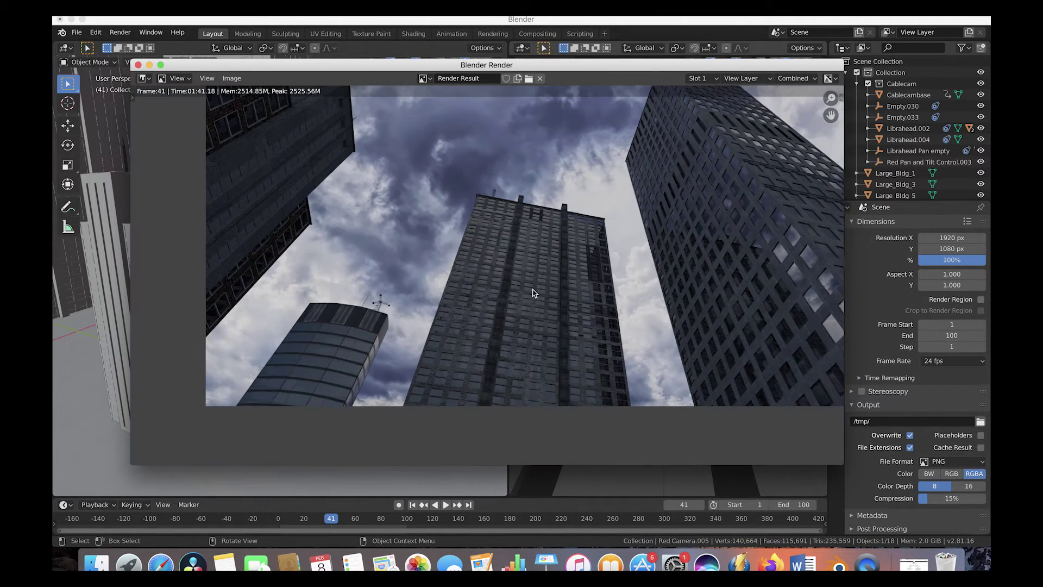
{"action": "left_click", "coordinate": [138, 64]}
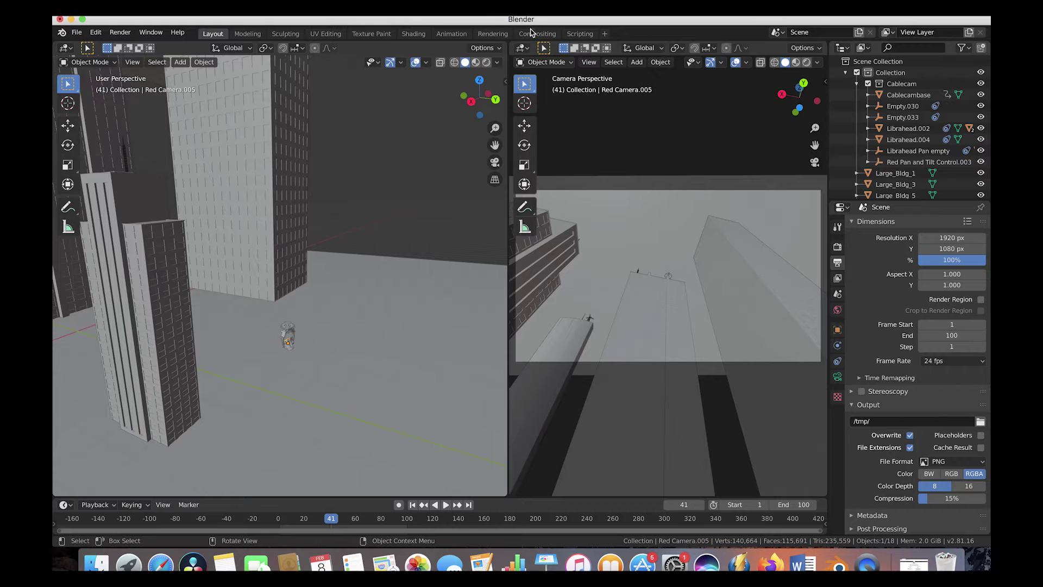
- Enable nodes in the Compositing workspace and spread the Render Layers and Composite nodes apart
{"action": "left_click", "coordinate": [535, 34]}
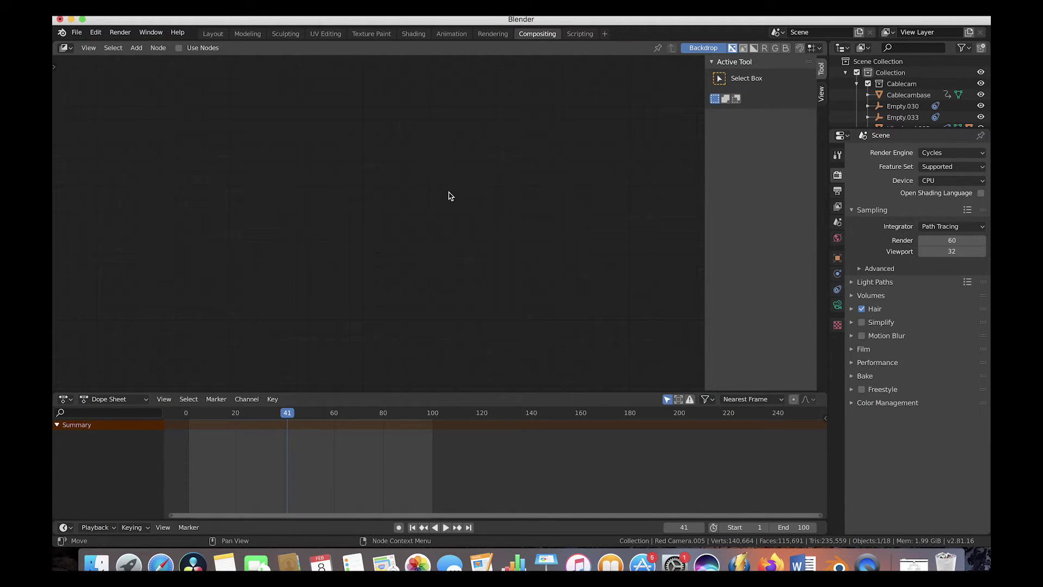
{"action": "left_click", "coordinate": [178, 48]}
{"action": "key", "text": "Home"}
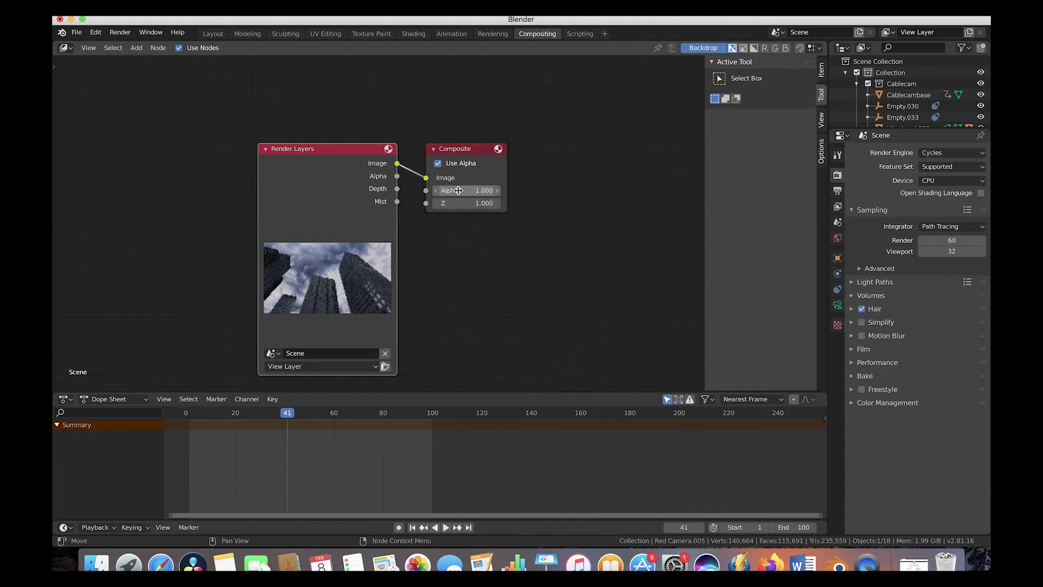
{"action": "left_click_drag", "start_coordinate": [398, 214], "coordinate": [234, 193]}
{"action": "left_click_drag", "start_coordinate": [451, 146], "coordinate": [635, 143]}
{"action": "scroll", "coordinate": [633, 140], "scroll_direction": "down", "scroll_amount": 3}
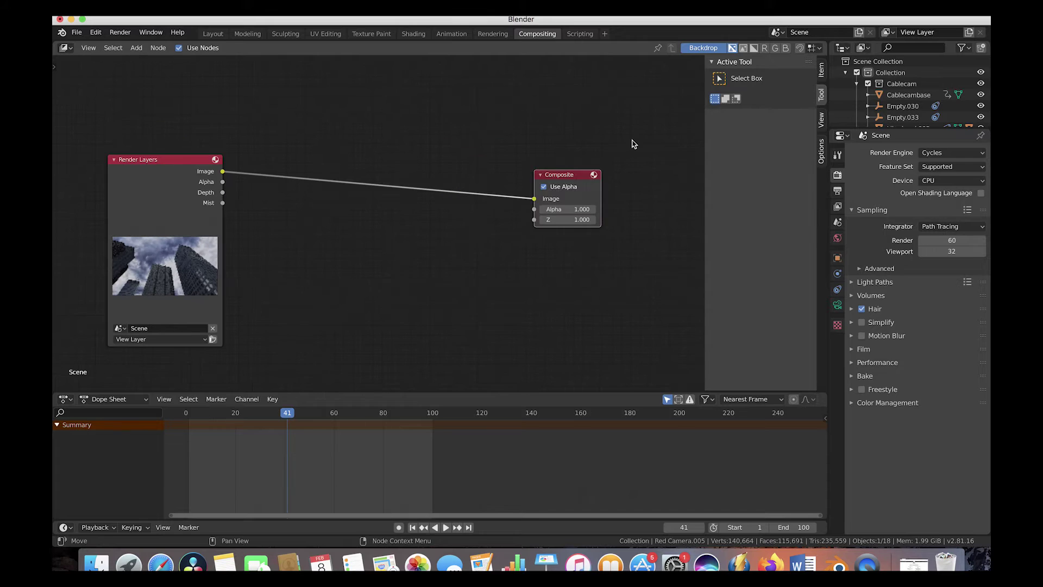
- Add a Viewer node below the Composite node and connect the Render Layers Image output to it
{"action": "key", "text": "shift+a"}
{"action": "mouse_move", "coordinate": [493, 295]}
{"action": "left_click", "coordinate": [601, 344]}
{"action": "left_click", "coordinate": [582, 347]}
{"action": "left_click_drag", "start_coordinate": [224, 172], "coordinate": [544, 306]}
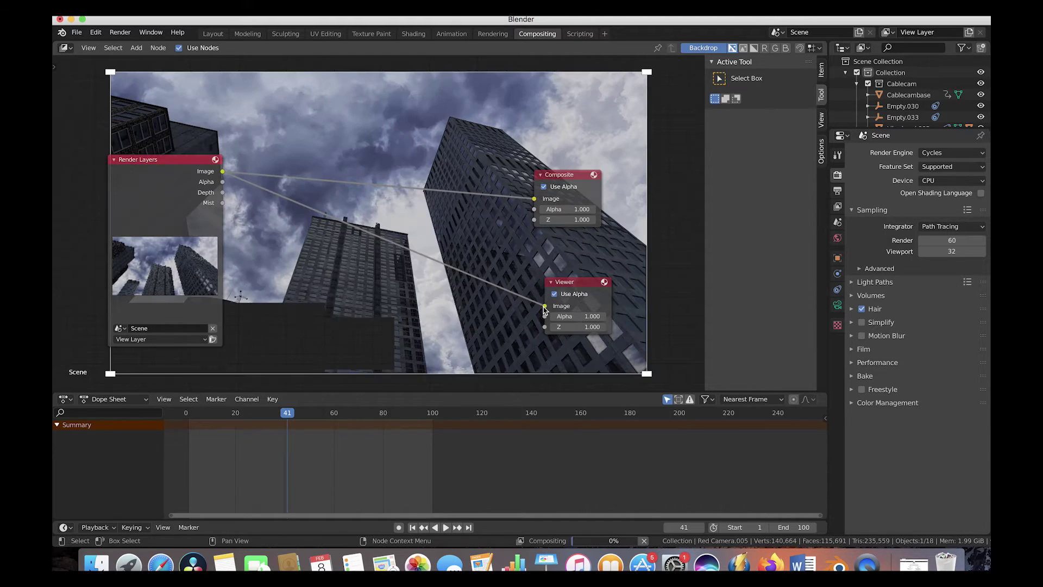
{"action": "middle_click_drag", "start_coordinate": [362, 223], "coordinate": [383, 247]}
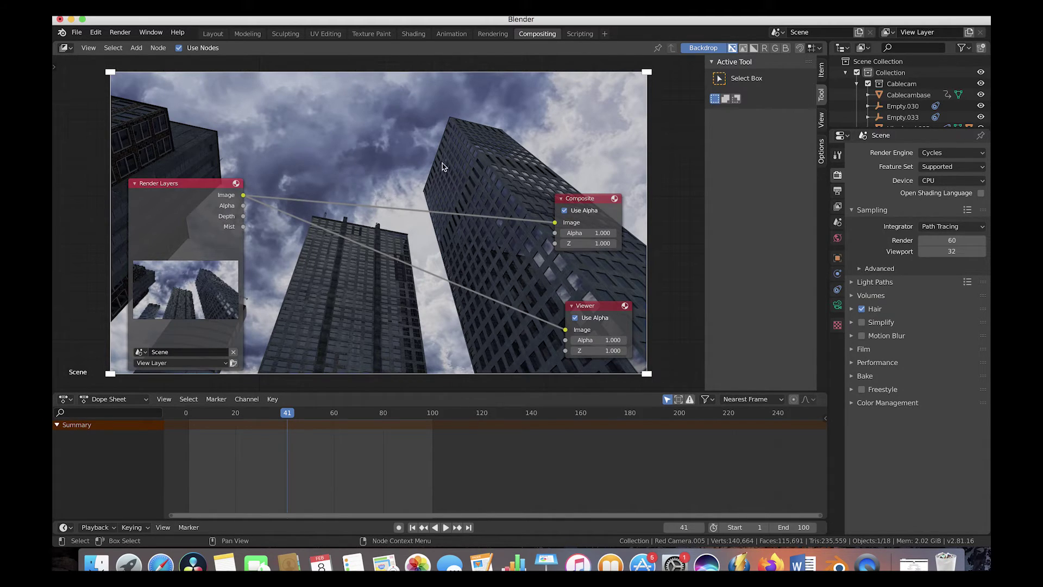
{"action": "middle_click_drag", "start_coordinate": [332, 268], "coordinate": [351, 230]}
{"action": "middle_click_drag", "start_coordinate": [274, 188], "coordinate": [267, 184]}
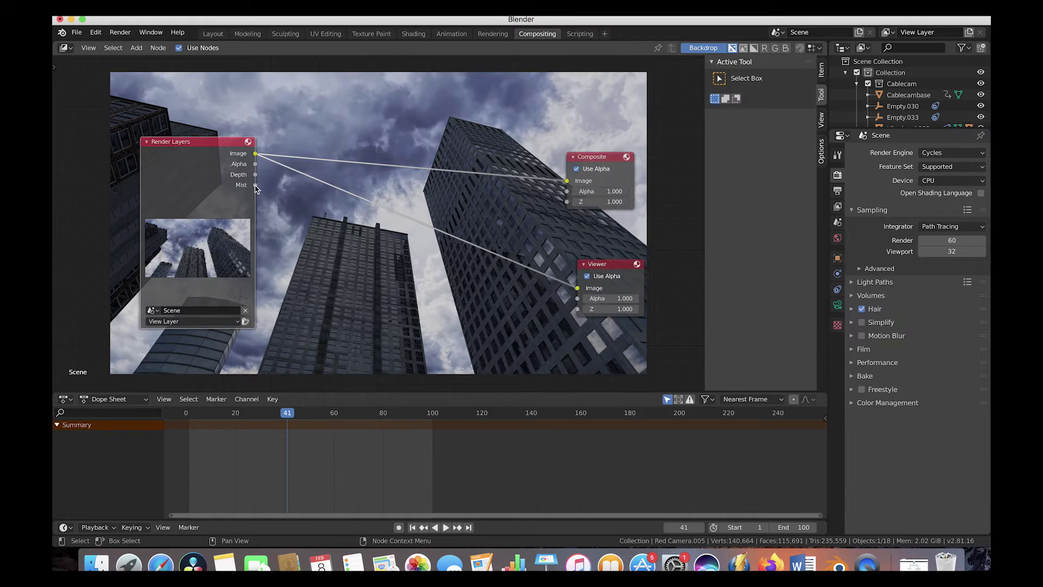
- Insert a Mix color node into the link between the Render Layers Image output and the Viewer node
{"action": "left_click_drag", "start_coordinate": [255, 185], "coordinate": [289, 213]}
{"action": "key", "text": "shift+a"}
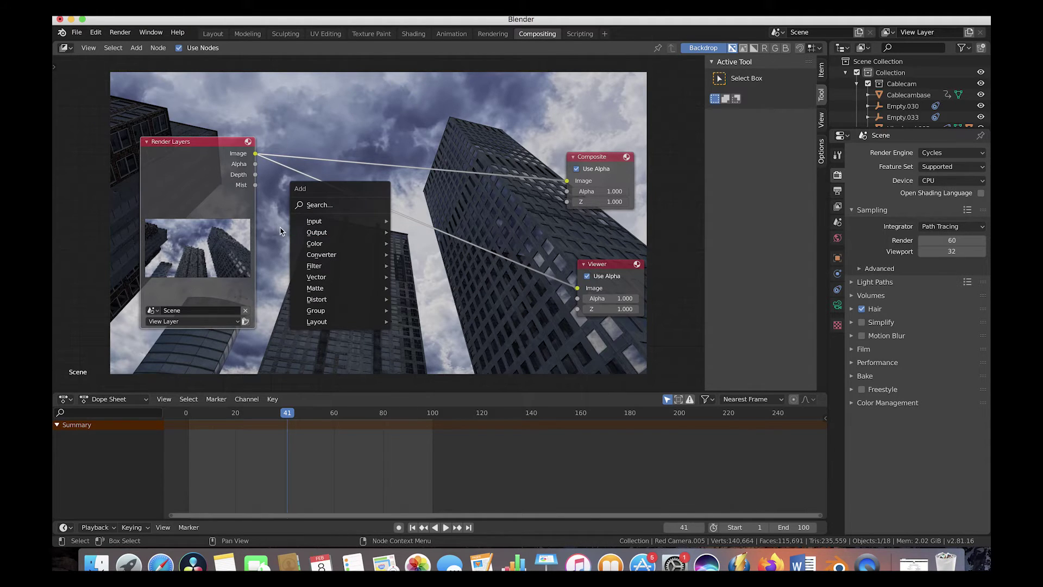
{"action": "key", "text": "Escape"}
{"action": "key", "text": "shift+a"}
{"action": "mouse_move", "coordinate": [282, 258]}
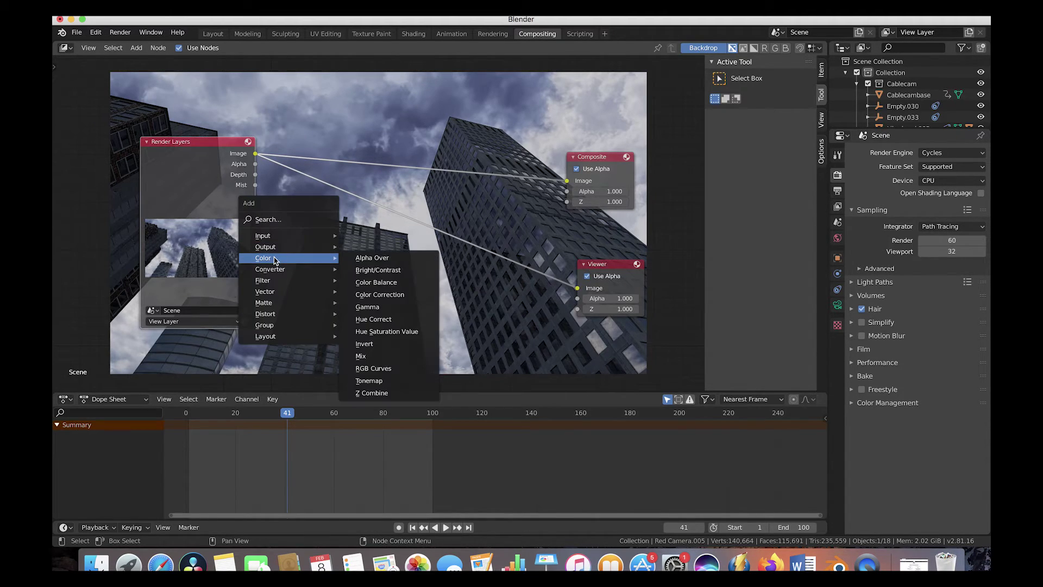
{"action": "left_click", "coordinate": [373, 357]}
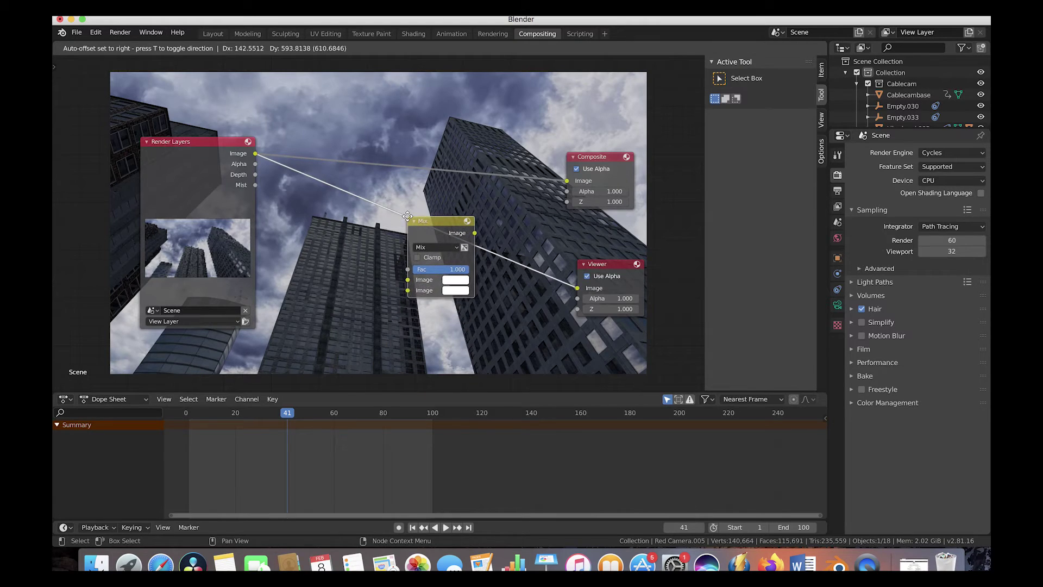
{"action": "left_click", "coordinate": [404, 209]}
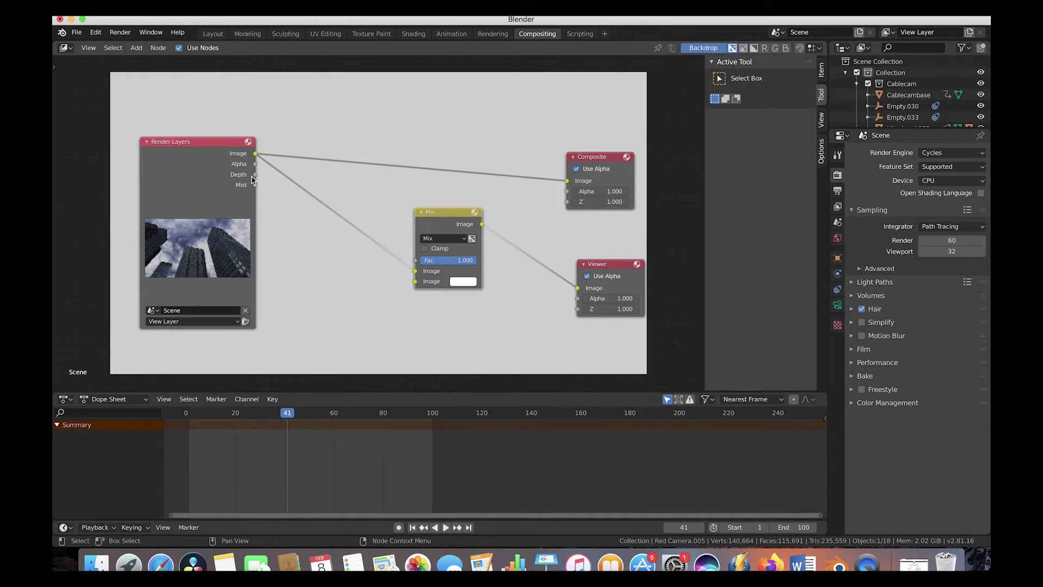
- Connect the Mist output to the Mix node's second Image input and set the mix factor to 0.504
{"action": "left_click_drag", "start_coordinate": [255, 186], "coordinate": [461, 264]}
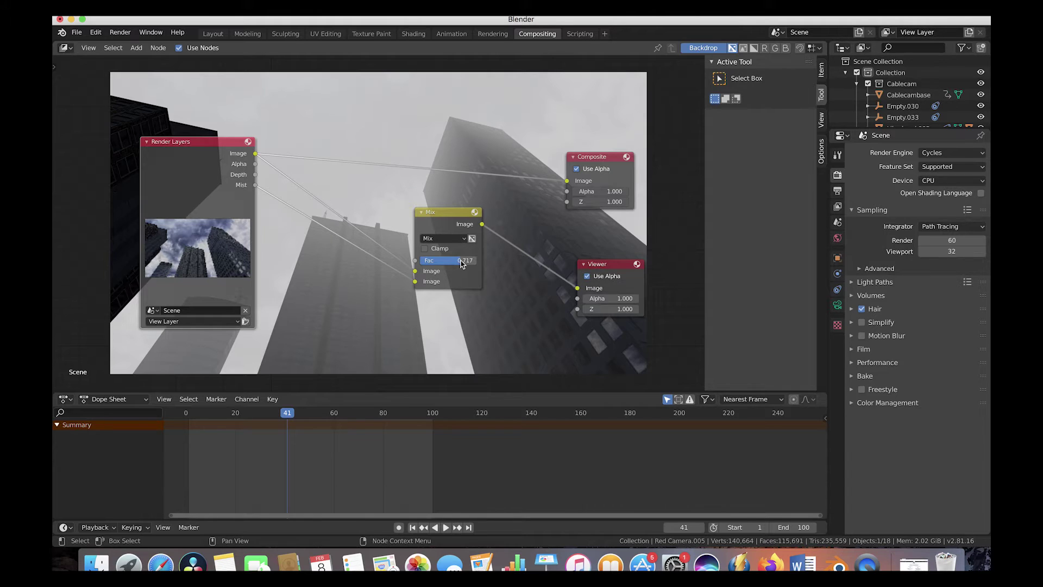
{"action": "left_click_drag", "start_coordinate": [461, 264], "coordinate": [394, 241]}
{"action": "left_click", "coordinate": [430, 230]}
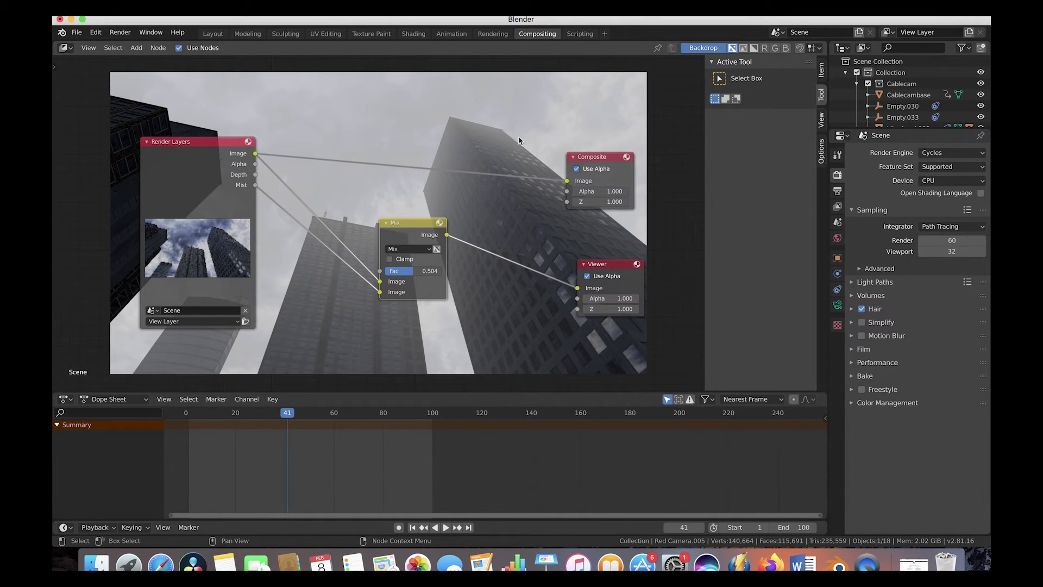
- Remove the Mix node and link the Render Layers Image output directly to the Viewer
{"action": "left_click_drag", "start_coordinate": [403, 235], "coordinate": [452, 212]}
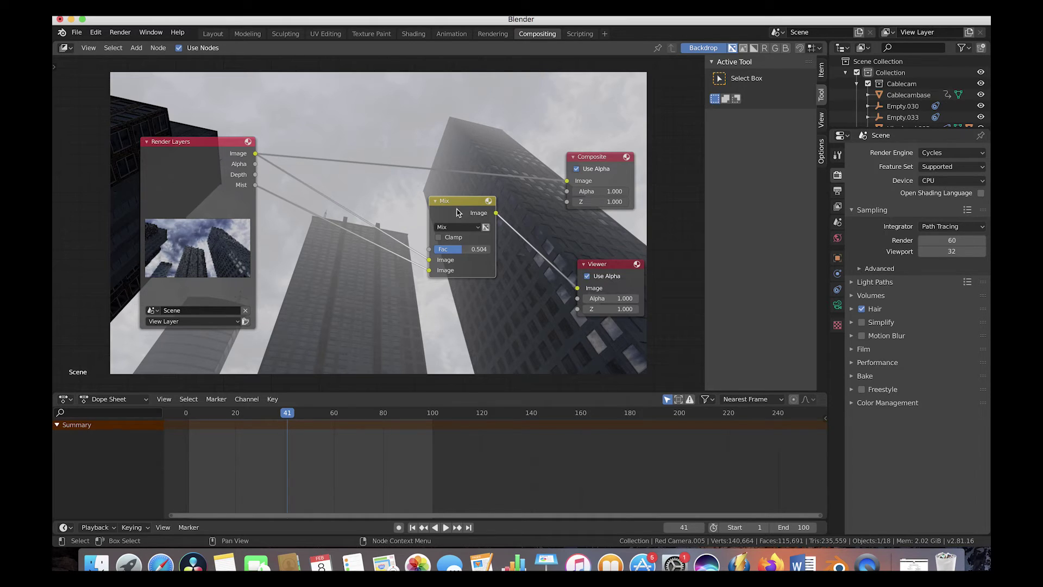
{"action": "left_click", "coordinate": [361, 247]}
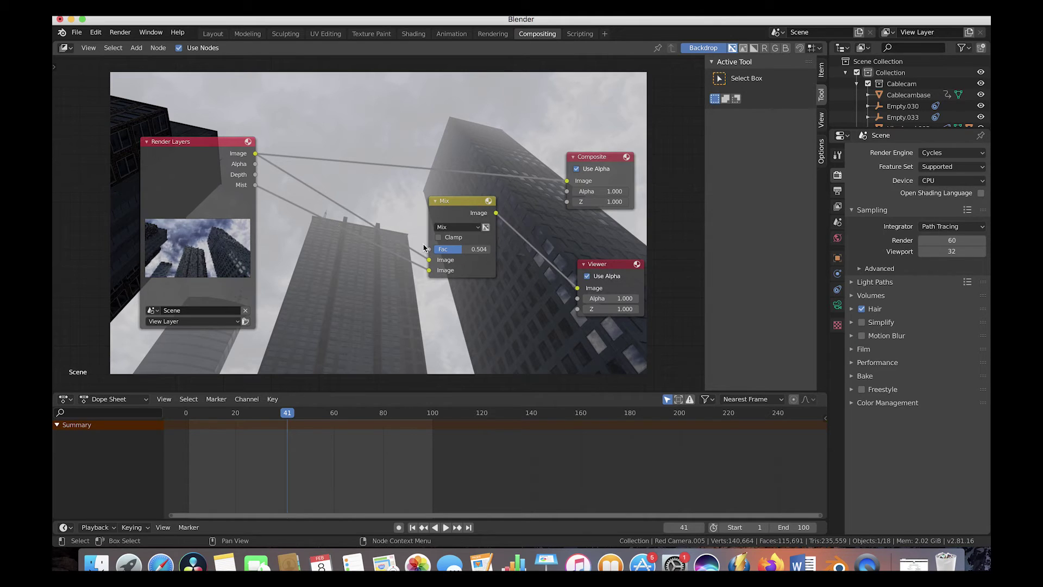
{"action": "left_click_drag", "start_coordinate": [255, 155], "coordinate": [567, 180]}
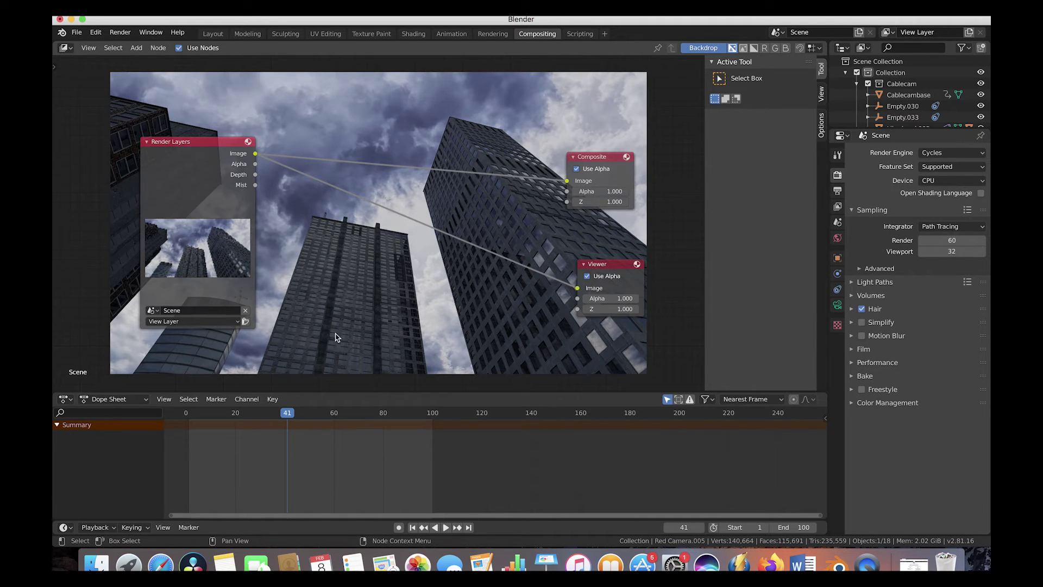
- Add a File Output node beside the Render Layers node and connect the Mist output to its Image input
{"action": "key", "text": "shift+a"}
{"action": "key", "text": "shift+a"}
{"action": "mouse_move", "coordinate": [305, 277]}
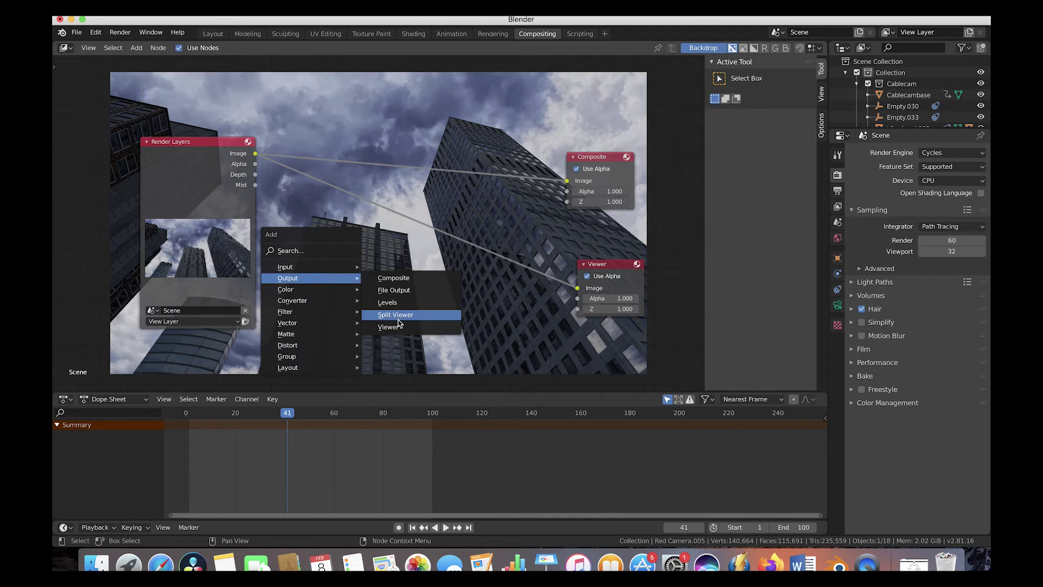
{"action": "left_click", "coordinate": [398, 290]}
{"action": "left_click", "coordinate": [333, 241]}
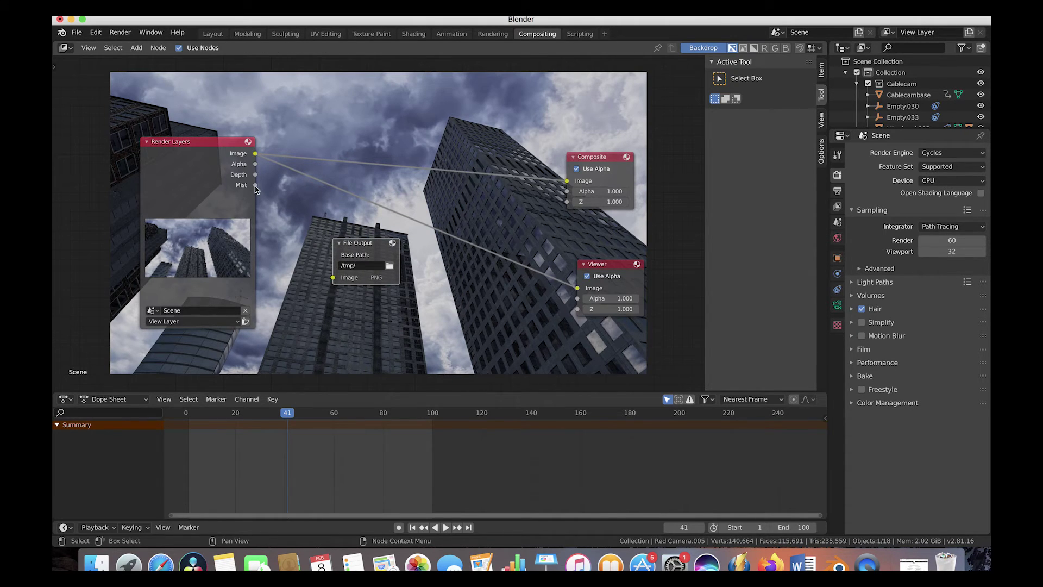
{"action": "left_click_drag", "start_coordinate": [256, 185], "coordinate": [297, 244]}
{"action": "left_click_drag", "start_coordinate": [322, 277], "coordinate": [332, 278]}
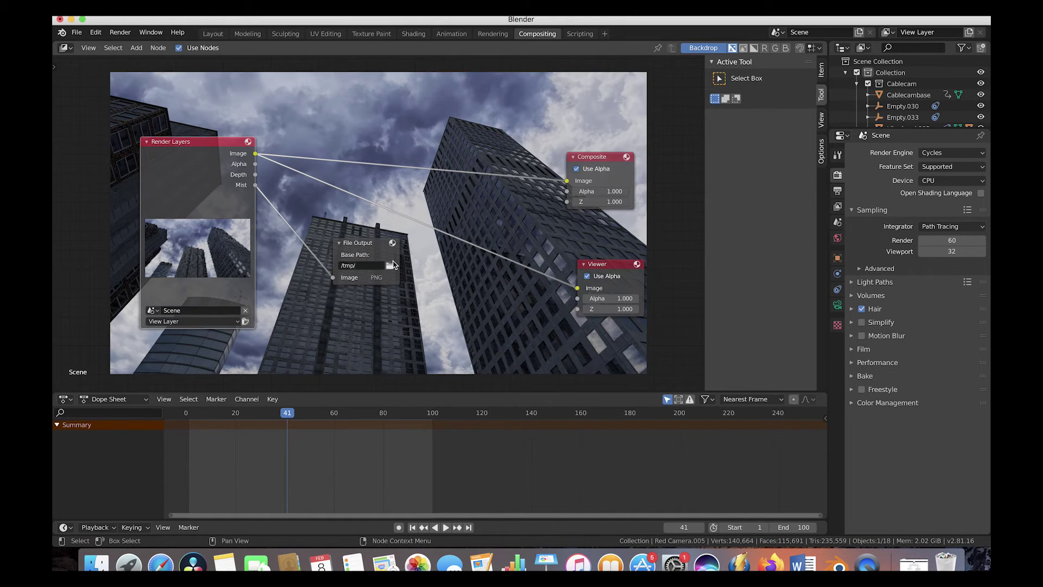
{"action": "left_click", "coordinate": [379, 277]}
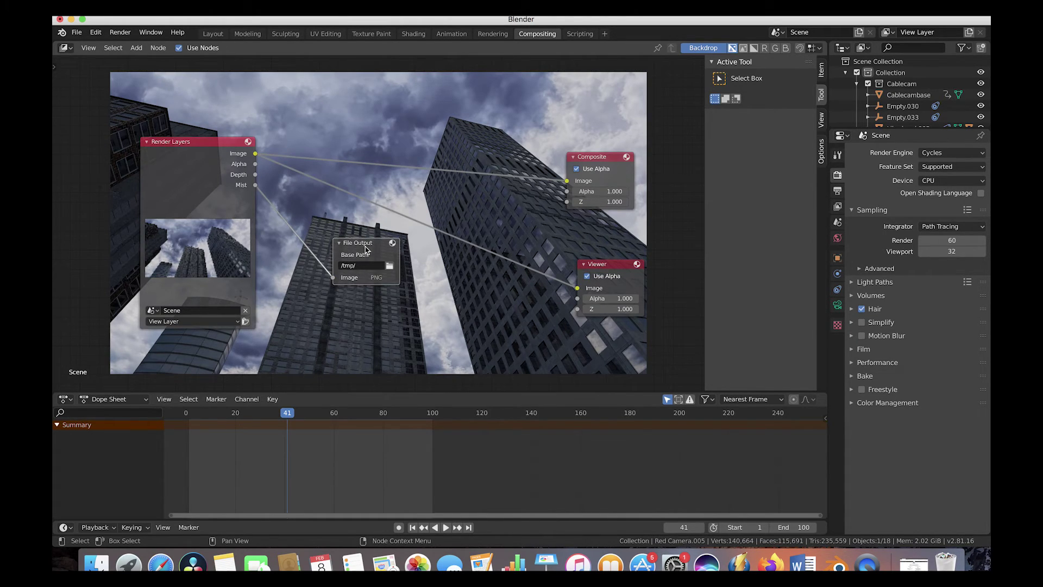
- Move the Composite node closer to the Render Layers node and set the scene's output file format to OpenEXR
{"action": "left_click_drag", "start_coordinate": [598, 157], "coordinate": [491, 114]}
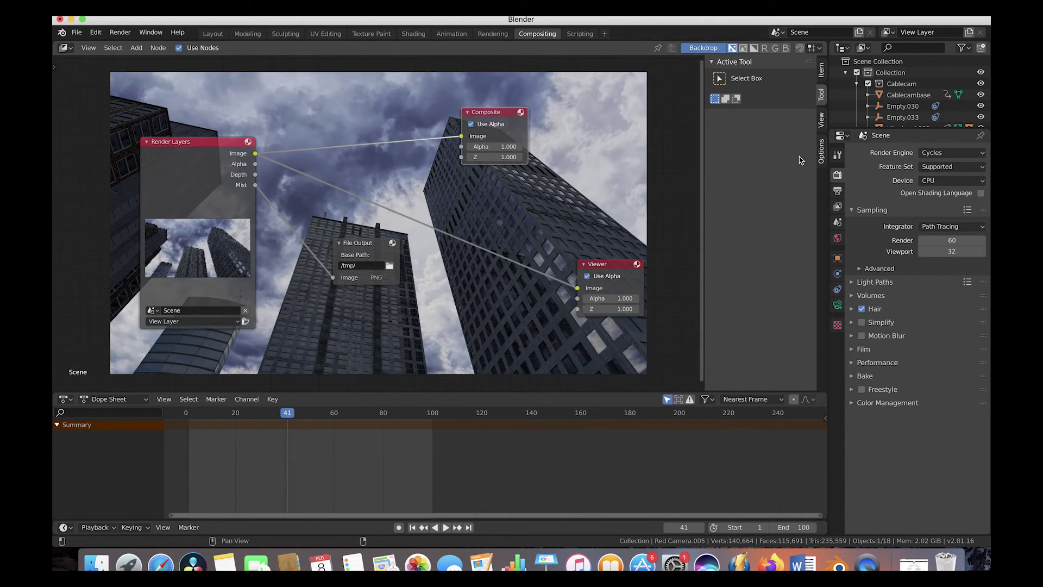
{"action": "left_click", "coordinate": [838, 192]}
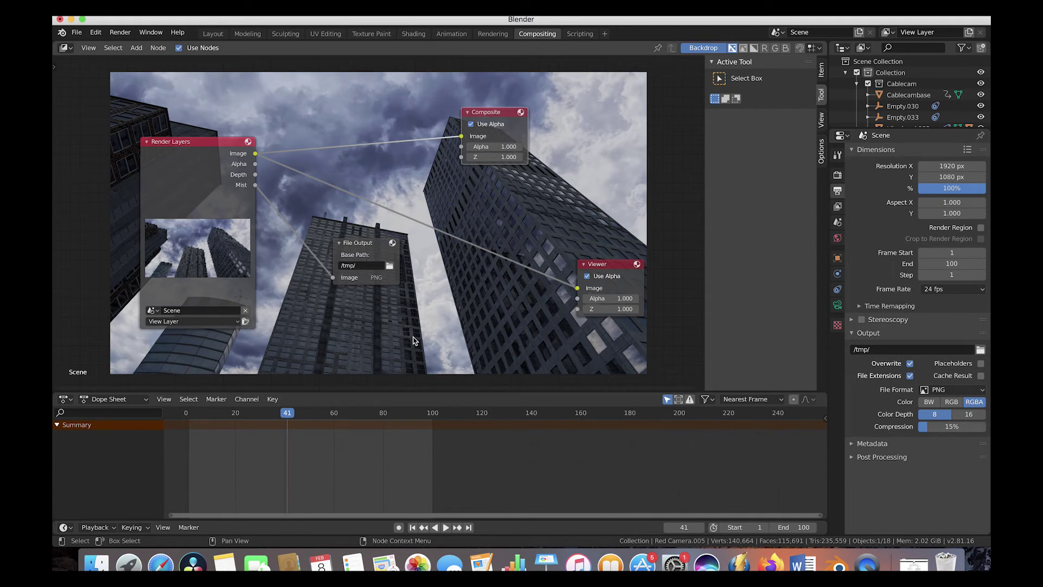
{"action": "left_click", "coordinate": [353, 243]}
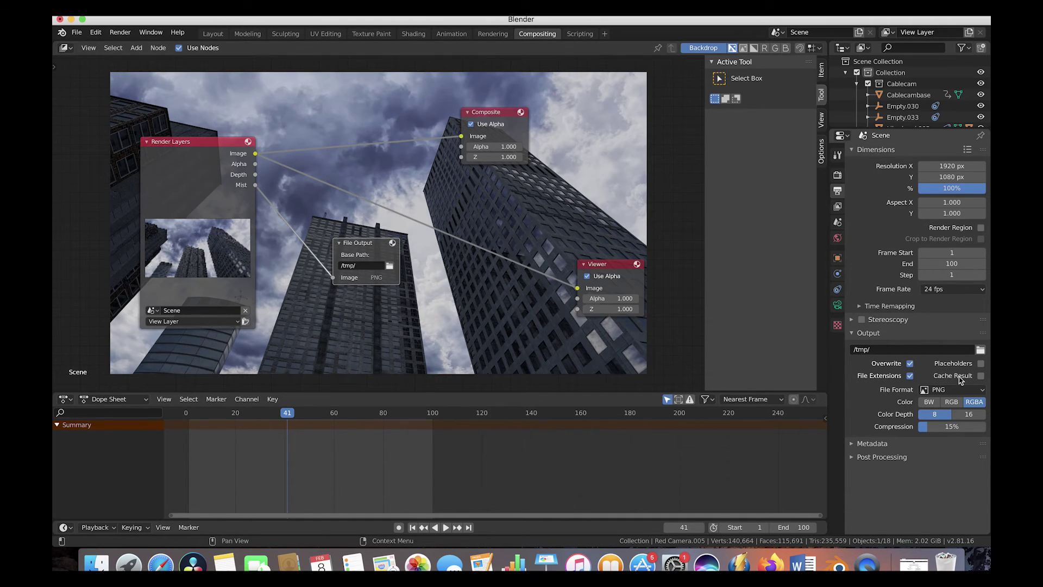
{"action": "left_click", "coordinate": [942, 390]}
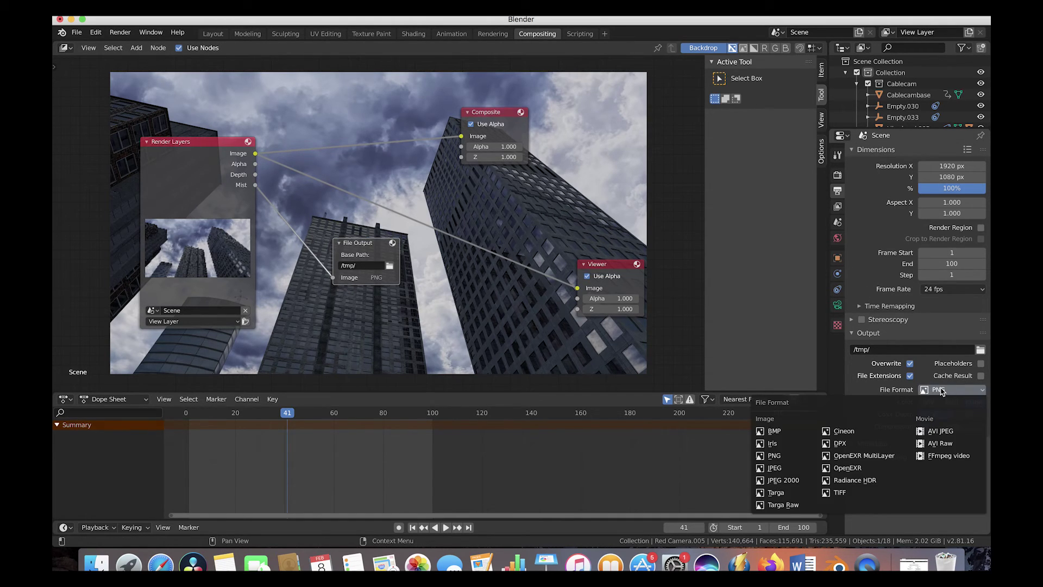
{"action": "left_click", "coordinate": [854, 469]}
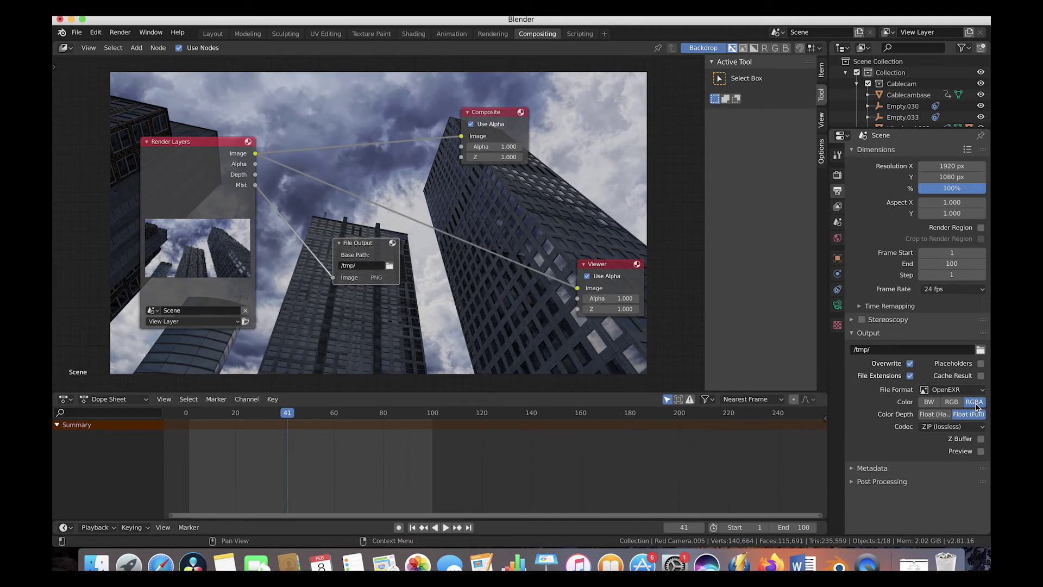
- Replace the PNG File Output node with a new OpenEXR one, connect the Mist output to it and place it lower
{"action": "left_click_drag", "start_coordinate": [332, 277], "coordinate": [266, 258]}
{"action": "key", "text": "x"}
{"action": "key", "text": "shift+a"}
{"action": "mouse_move", "coordinate": [352, 246]}
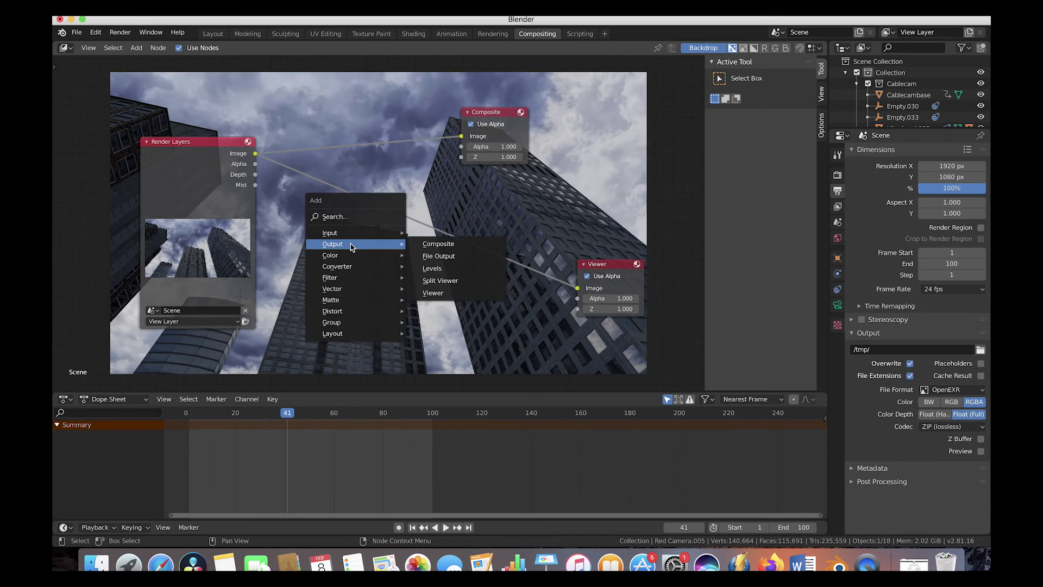
{"action": "left_click", "coordinate": [439, 256]}
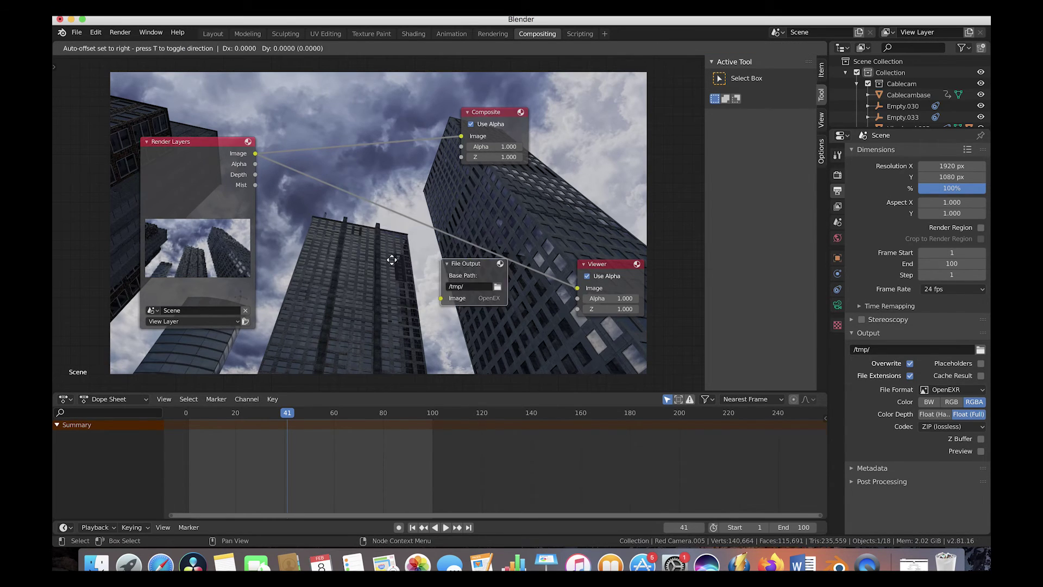
{"action": "left_click", "coordinate": [352, 266]}
{"action": "left_click_drag", "start_coordinate": [255, 183], "coordinate": [347, 298]}
{"action": "left_click_drag", "start_coordinate": [412, 304], "coordinate": [396, 347]}
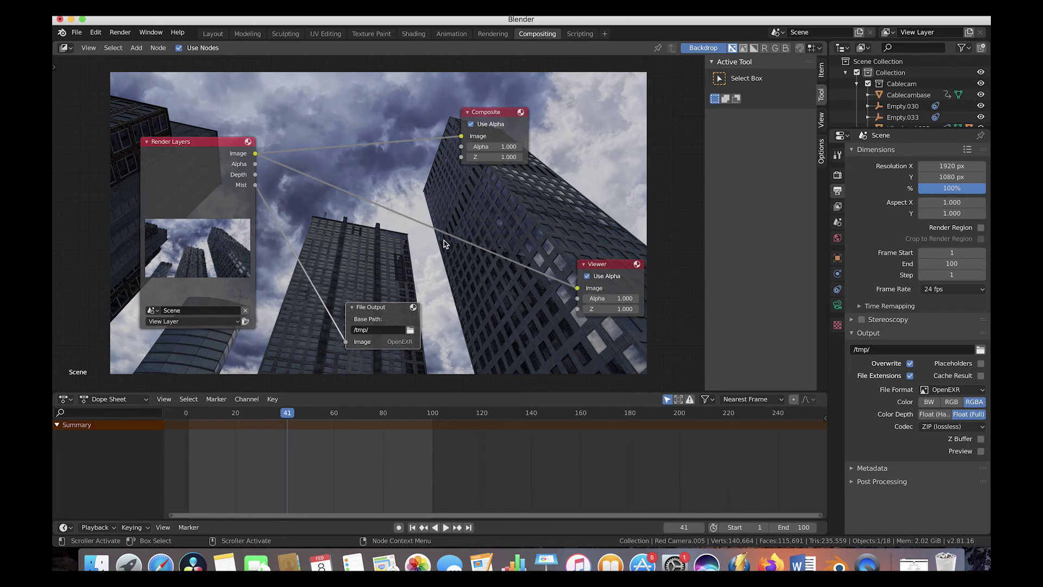
- Return to the Layout workspace and bring up the render commands
{"action": "scroll", "coordinate": [445, 243], "scroll_direction": "down", "scroll_amount": 1}
{"action": "scroll", "coordinate": [444, 244], "scroll_direction": "right", "scroll_amount": 3}
{"action": "scroll", "coordinate": [445, 244], "scroll_direction": "up", "scroll_amount": 2}
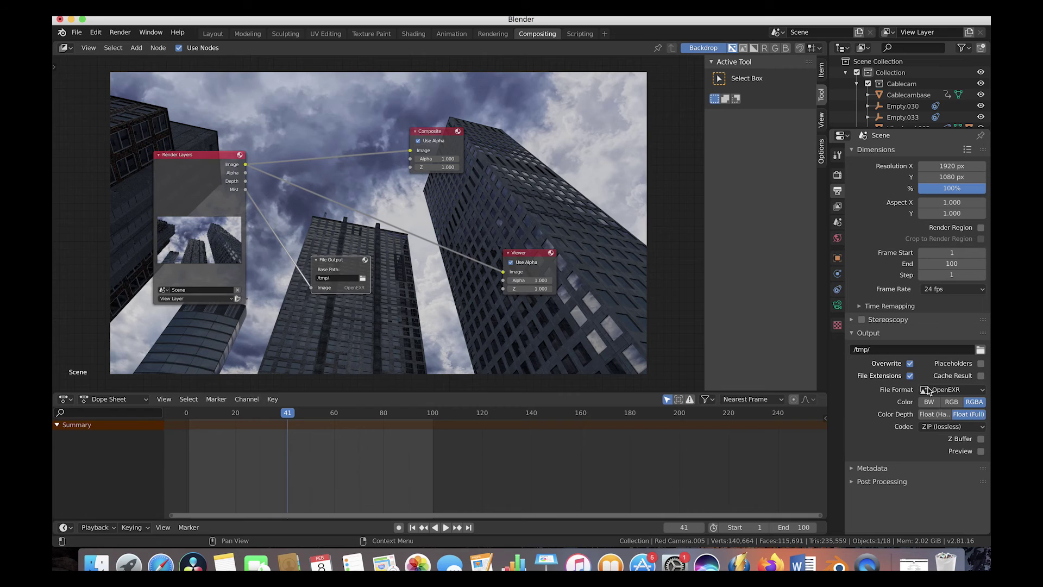
{"action": "left_click", "coordinate": [218, 34]}
{"action": "left_click", "coordinate": [119, 32]}
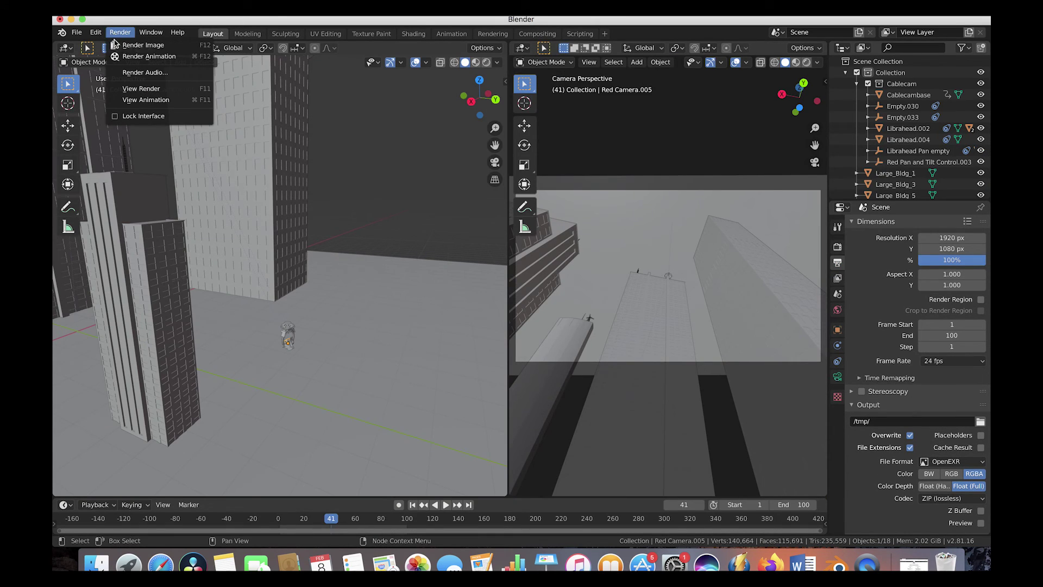